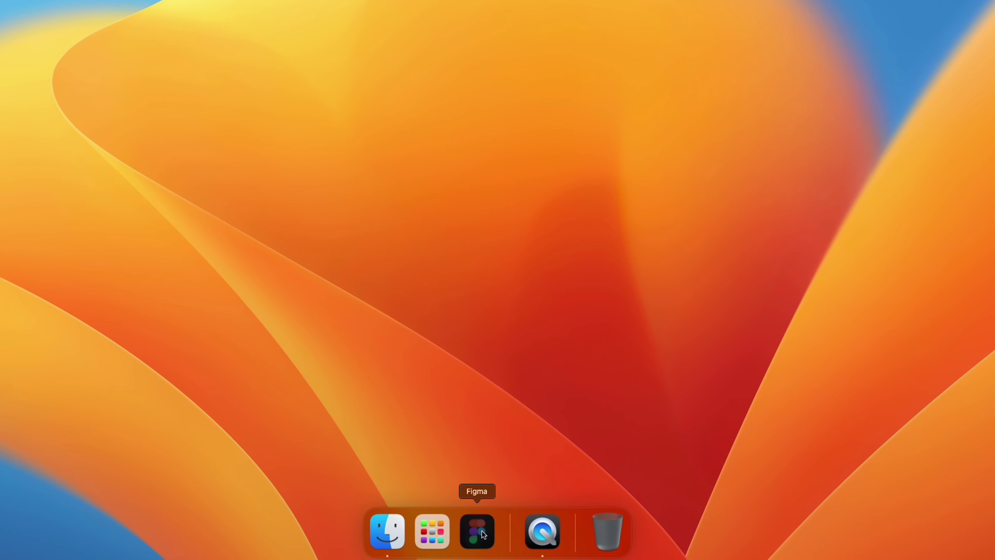
Launch Figma and create an iPhone 14 & 15 Pro Max frame
{"action": "right_click", "coordinate": [485, 536]}
{"action": "left_click", "coordinate": [478, 525]}
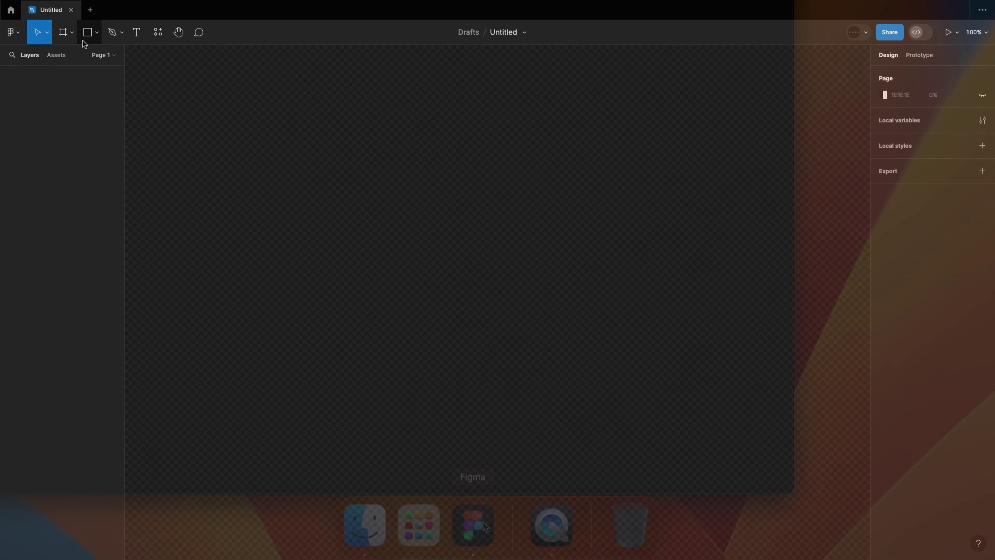
{"action": "left_click", "coordinate": [901, 109]}
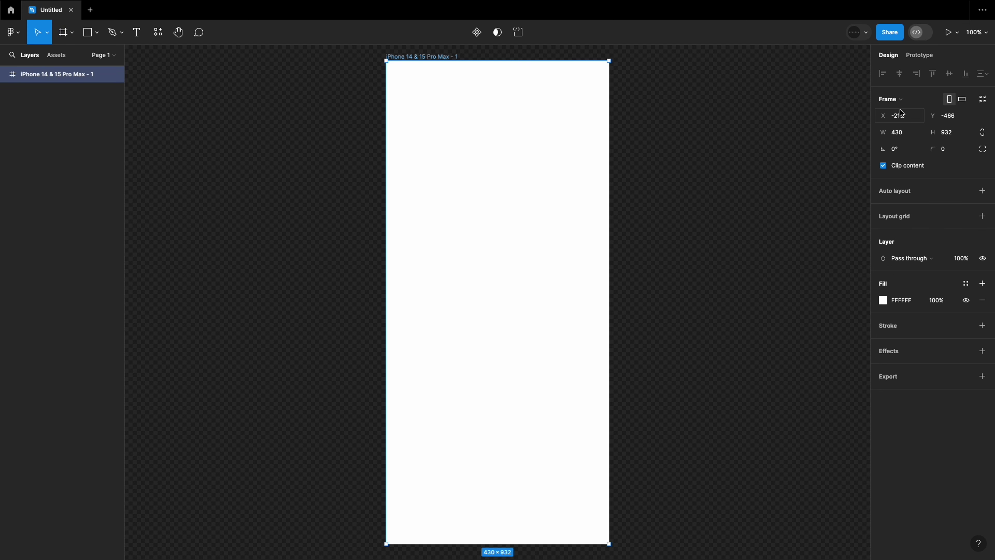
Paste the orange dune artwork into the frame and set the width to 4000
{"action": "left_click", "coordinate": [746, 156]}
{"action": "left_click", "coordinate": [526, 204]}
{"action": "key", "text": "ctrl+v"}
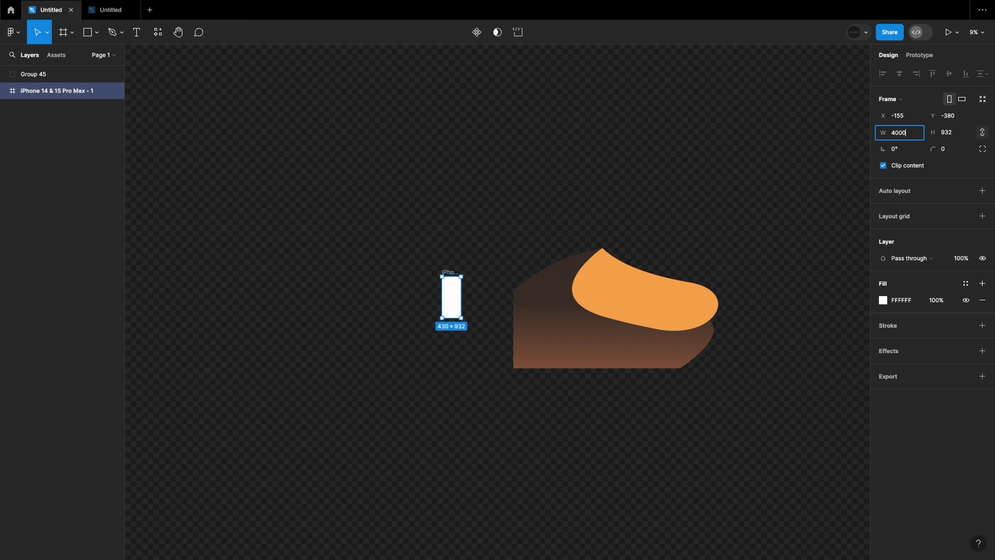
{"action": "key", "text": "Return"}
Move the dune artwork into the phone frame and scale it across the bottom
{"action": "mouse_move", "coordinate": [593, 366]}
{"action": "left_mouse_down"}
{"action": "mouse_move", "coordinate": [543, 380]}
{"action": "mouse_move", "coordinate": [420, 469]}
{"action": "left_mouse_up"}
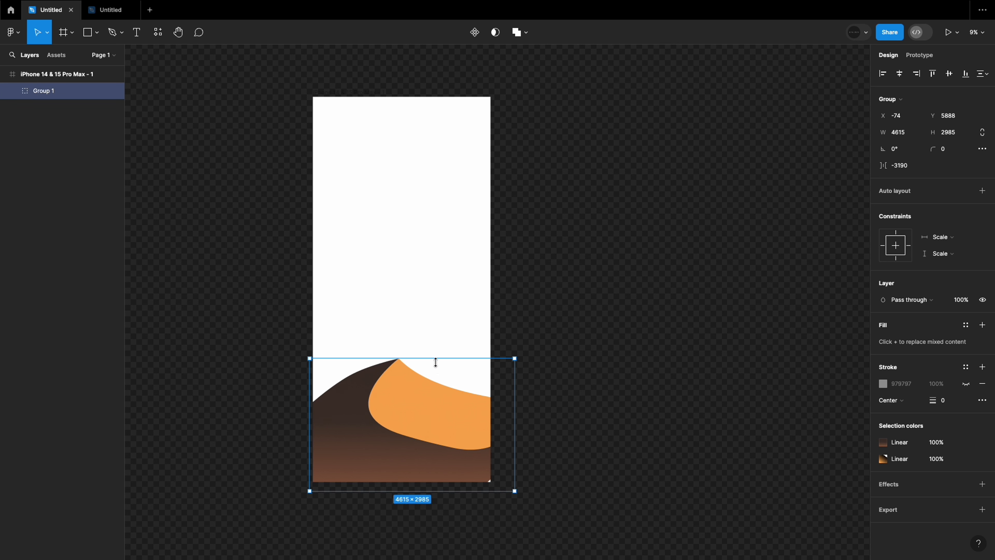
{"action": "left_click_drag", "start_coordinate": [436, 359], "coordinate": [435, 240]}
{"action": "mouse_move", "coordinate": [507, 358]}
{"action": "left_mouse_down"}
{"action": "mouse_move", "coordinate": [529, 393]}
{"action": "mouse_move", "coordinate": [431, 265]}
{"action": "mouse_move", "coordinate": [445, 380]}
{"action": "left_mouse_up"}
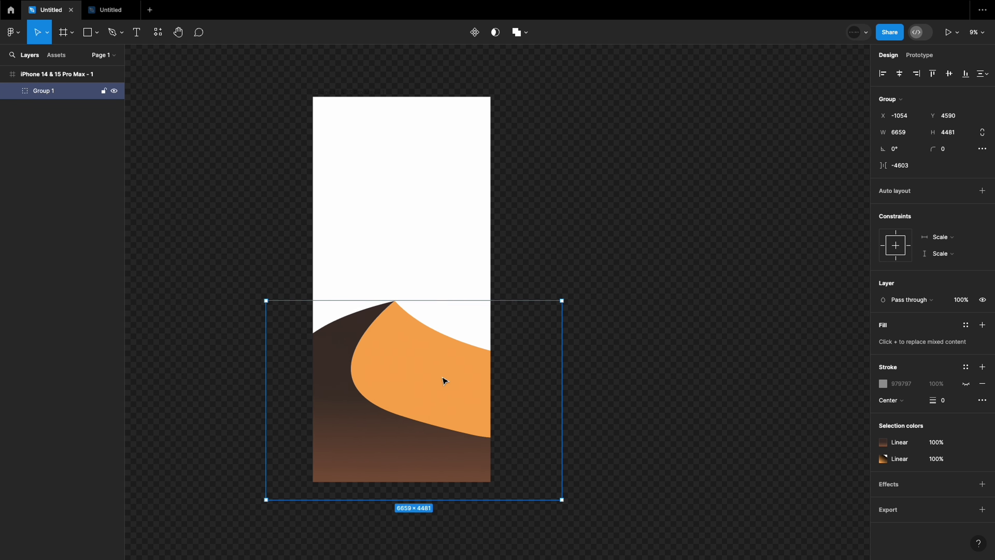
{"action": "left_click_drag", "start_coordinate": [562, 345], "coordinate": [507, 345]}
{"action": "mouse_move", "coordinate": [466, 412]}
{"action": "left_mouse_down"}
{"action": "mouse_move", "coordinate": [319, 344]}
{"action": "mouse_move", "coordinate": [345, 381]}
{"action": "left_mouse_up"}
{"action": "left_click", "coordinate": [401, 196]}
Fill the frame with a linear sky gradient from 6E99CB to F5E697
{"action": "left_click", "coordinate": [883, 317]}
{"action": "left_click", "coordinate": [773, 223]}
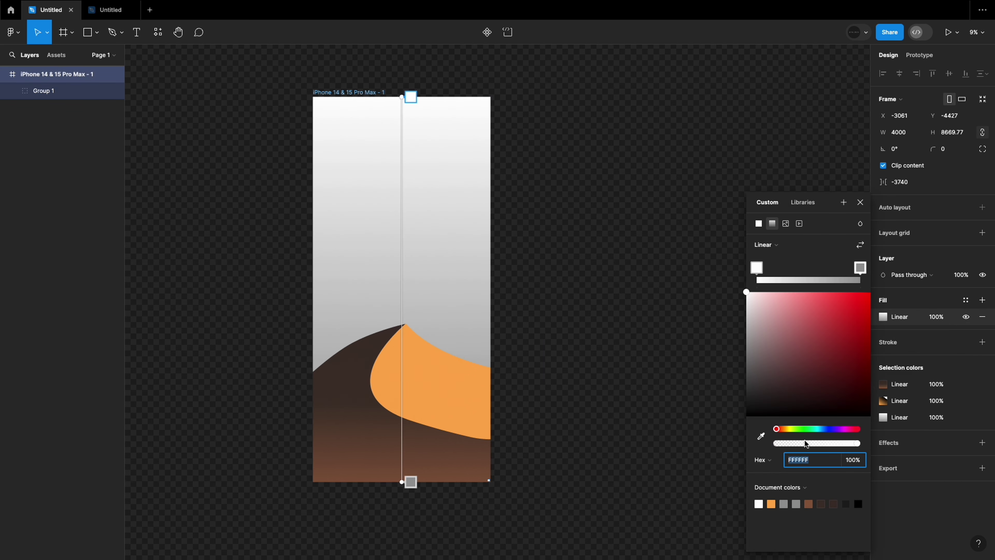
{"action": "key", "text": "Return"}
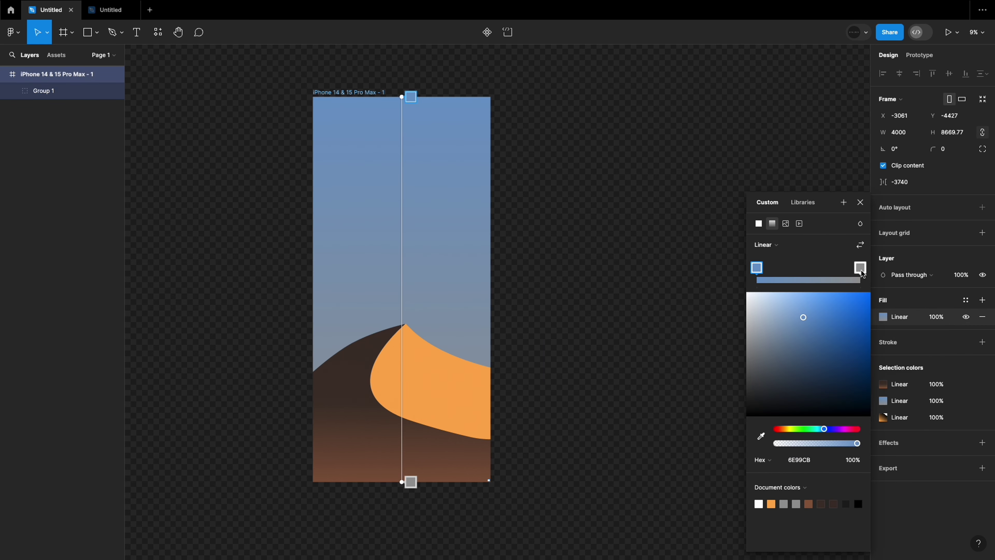
{"action": "left_click_drag", "start_coordinate": [798, 429], "coordinate": [787, 429]}
{"action": "left_click_drag", "start_coordinate": [756, 307], "coordinate": [794, 297]}
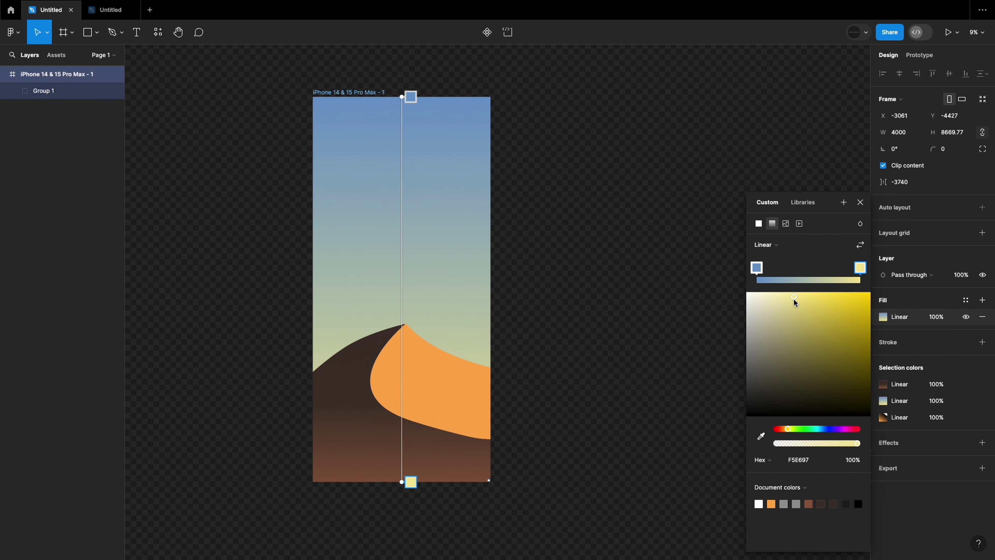
{"action": "key", "text": "Escape"}
{"action": "key", "text": "Escape"}
{"action": "left_click", "coordinate": [97, 32]}
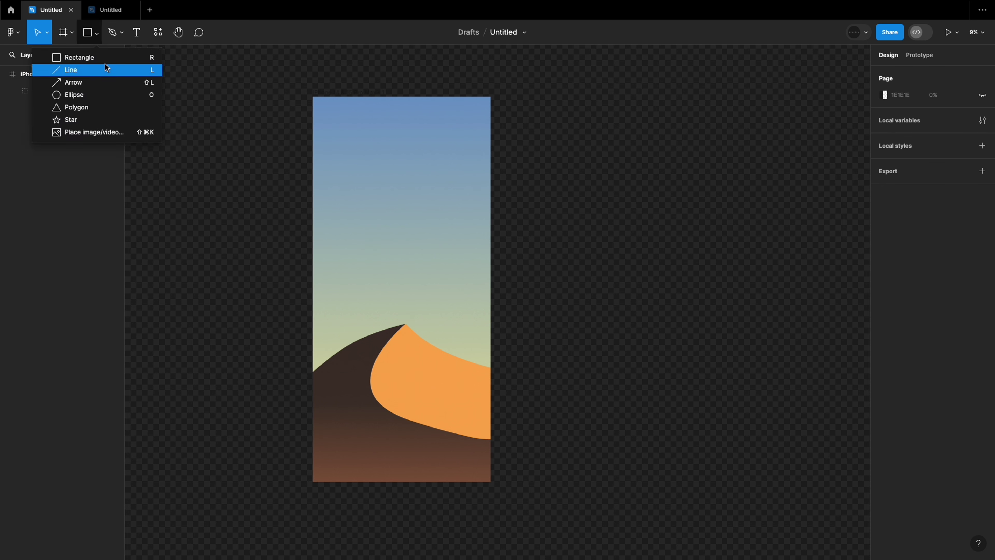
Draw a 600-wide circle and move it up to the dune's peak
{"action": "left_click", "coordinate": [101, 95]}
{"action": "left_click", "coordinate": [423, 413]}
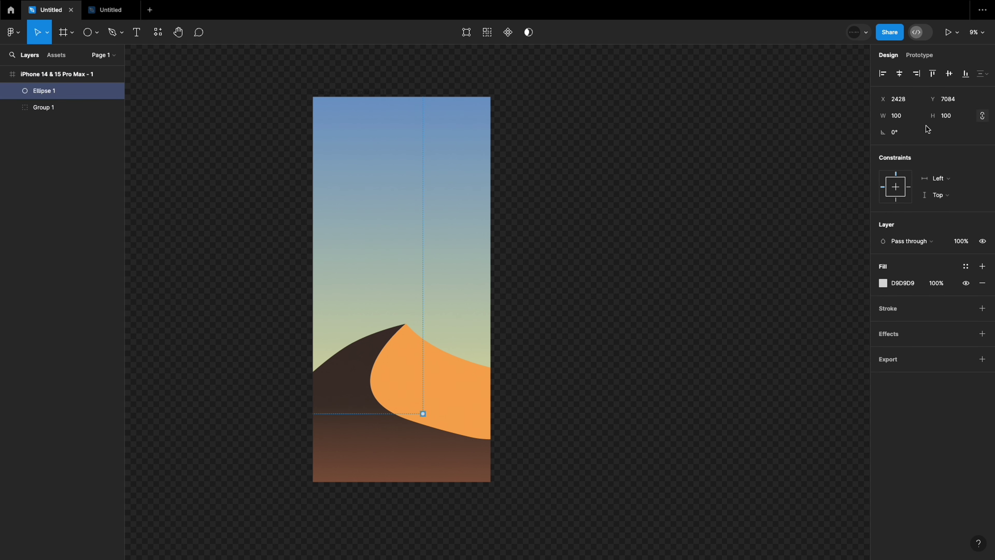
{"action": "type", "text": "00"}
{"action": "key", "text": "Return"}
{"action": "left_click_drag", "start_coordinate": [432, 431], "coordinate": [432, 330]}
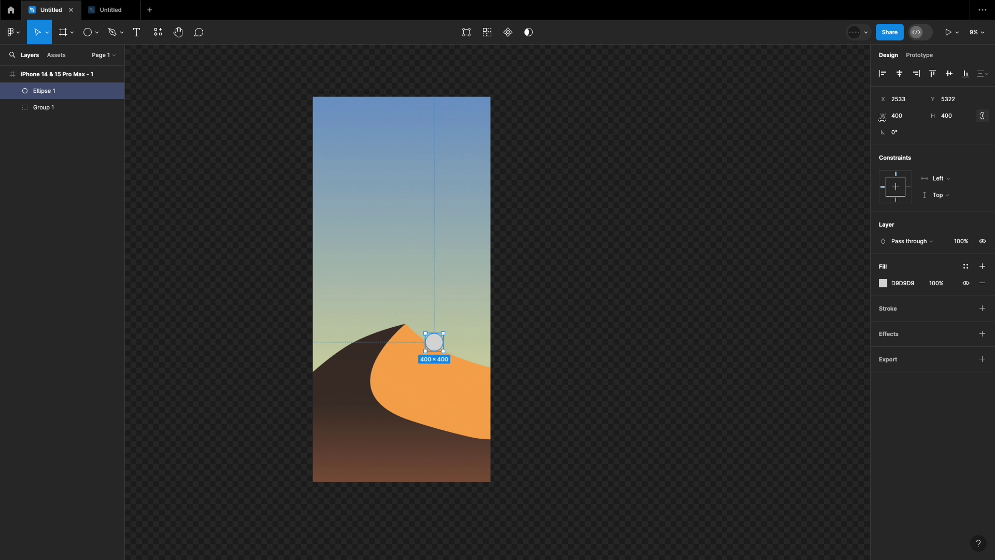
{"action": "type", "text": "600"}
{"action": "key", "text": "Return"}
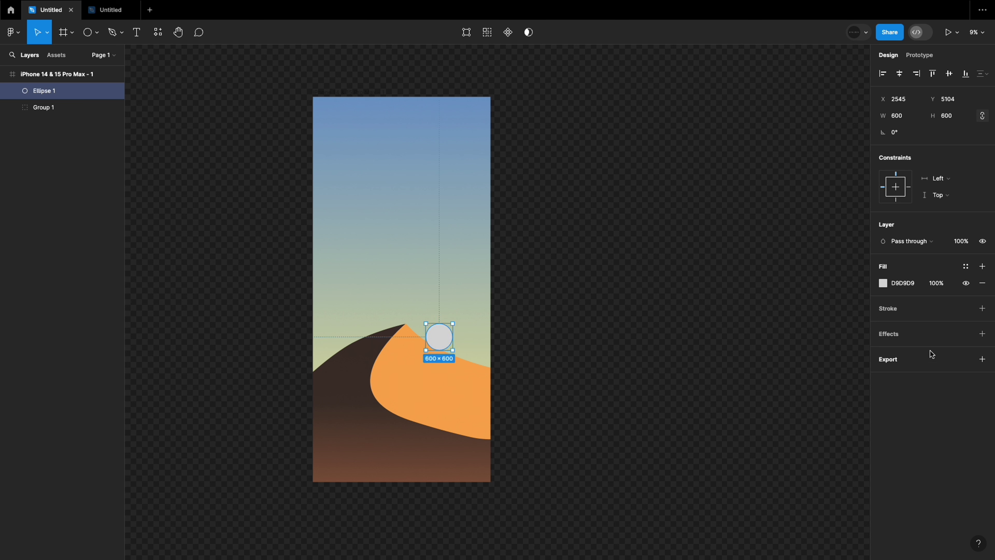
Fill the circle orange FDAD4E and give it a Layer blur
{"action": "left_click", "coordinate": [884, 284]}
{"action": "left_click", "coordinate": [781, 502]}
{"action": "left_click", "coordinate": [896, 335]}
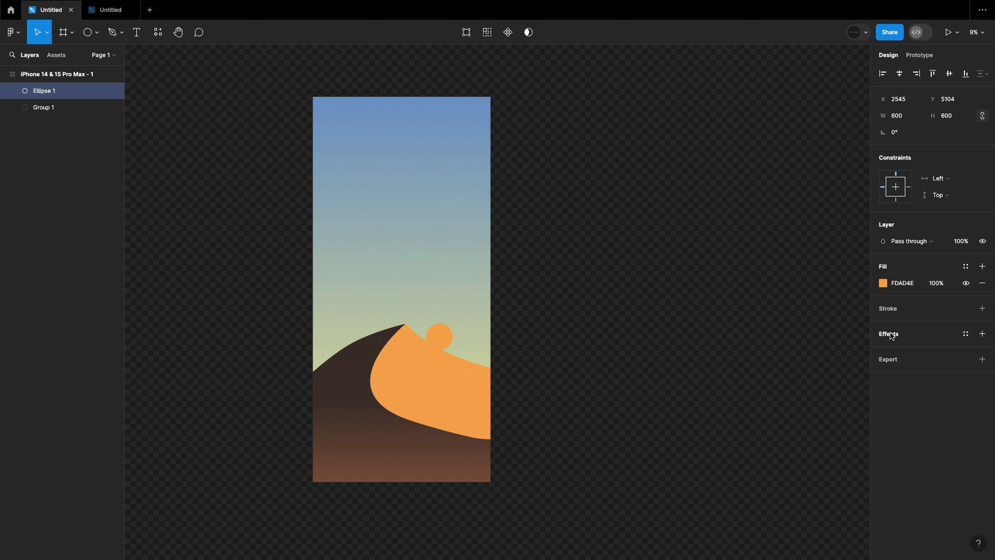
{"action": "left_click", "coordinate": [923, 362]}
{"action": "left_click", "coordinate": [884, 350]}
{"action": "type", "text": "100.2"}
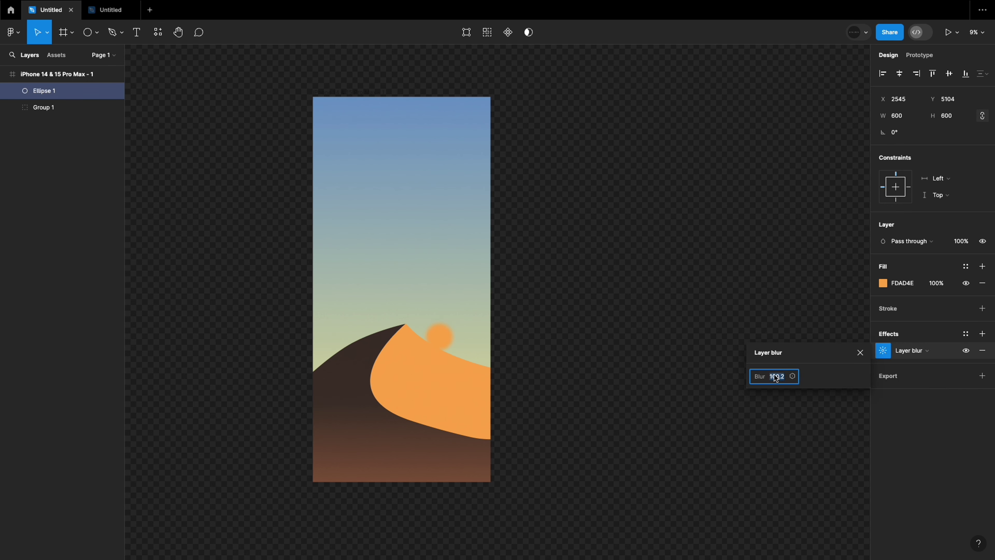
Duplicate the sun circle, remove the copy's blur, and shrink it to 559
{"action": "key", "text": "Return"}
{"action": "key", "text": "ctrl+d"}
{"action": "scroll", "coordinate": [600, 422], "scroll_direction": "up", "scroll_amount": 3, "text": "ctrl"}
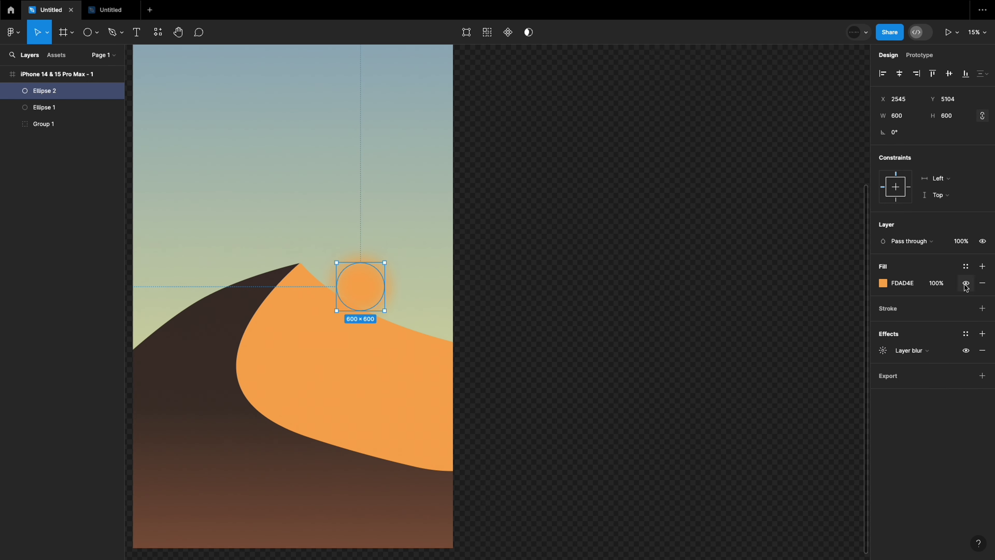
{"action": "left_click", "coordinate": [983, 350]}
{"action": "left_click_drag", "start_coordinate": [885, 114], "coordinate": [869, 116]}
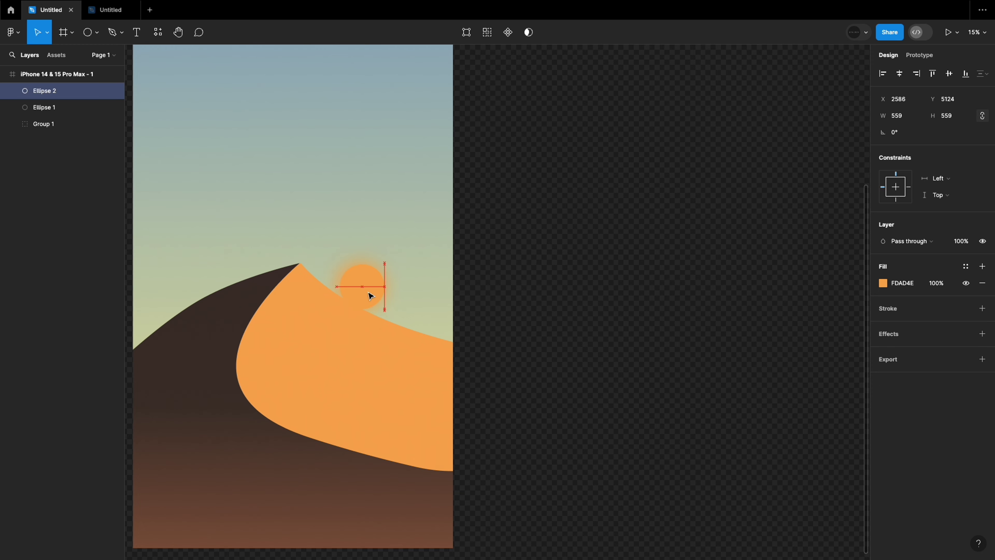
Nudge the sun upward and raise the glow circle's Layer blur to 100
{"action": "left_click", "coordinate": [536, 300]}
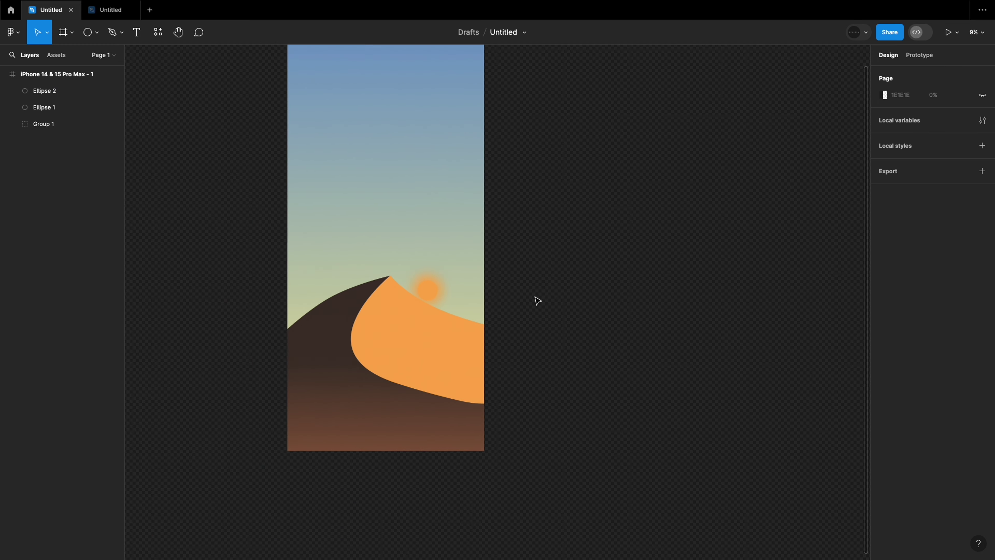
{"action": "left_click_drag", "start_coordinate": [425, 299], "coordinate": [425, 291]}
{"action": "scroll", "coordinate": [423, 284], "scroll_direction": "up", "scroll_amount": 5, "text": "ctrl"}
{"action": "scroll", "coordinate": [446, 357], "scroll_direction": "down", "scroll_amount": 3, "text": "ctrl"}
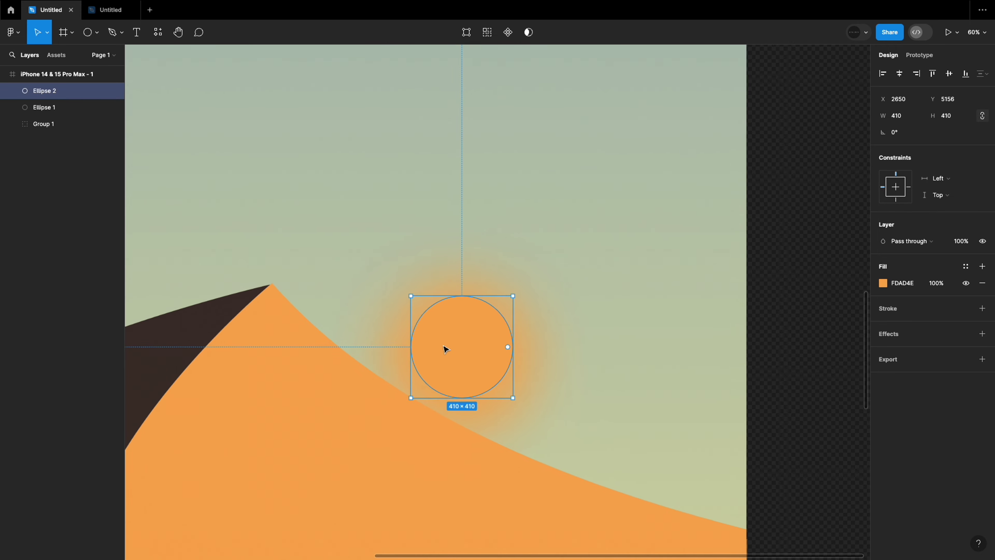
{"action": "scroll", "coordinate": [444, 349], "scroll_direction": "down", "scroll_amount": 2, "text": "ctrl"}
{"action": "key", "text": "Tab"}
{"action": "left_click", "coordinate": [883, 350]}
{"action": "key", "text": "Return"}
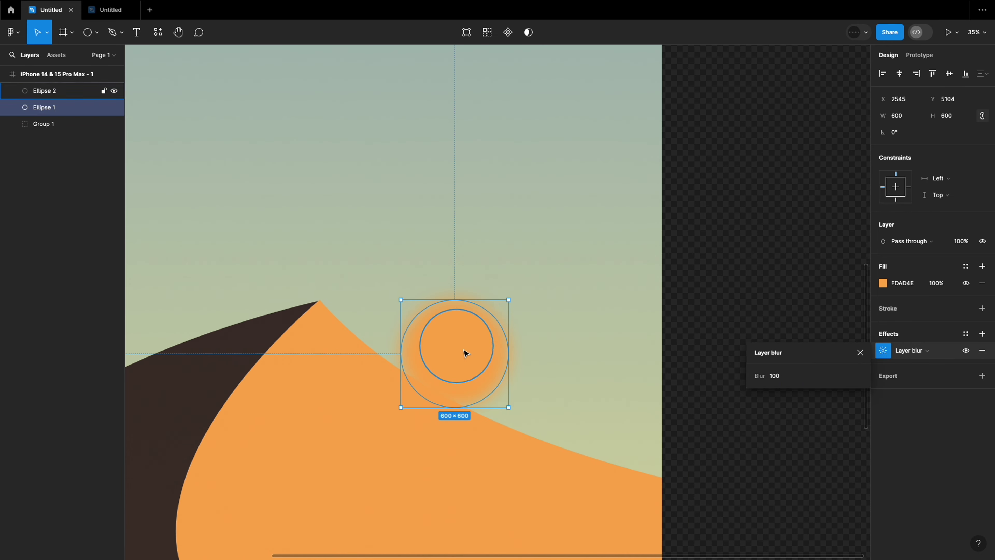
{"action": "left_click", "coordinate": [466, 352]}
{"action": "left_click", "coordinate": [691, 442]}
Group the two sun circles and move the group out of Group 1
{"action": "scroll", "coordinate": [690, 443], "scroll_direction": "down", "scroll_amount": 1, "text": "ctrl"}
{"action": "scroll", "coordinate": [691, 442], "scroll_direction": "down", "scroll_amount": 4, "text": "ctrl"}
{"action": "left_click", "coordinate": [79, 116]}
{"action": "left_click", "coordinate": [65, 92], "text": "shift"}
{"action": "right_click", "coordinate": [65, 93]}
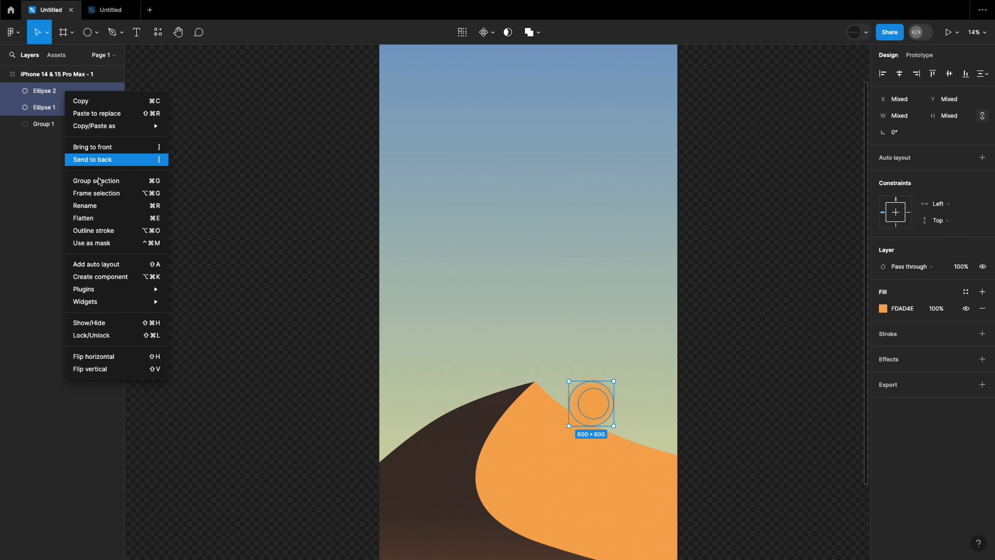
{"action": "left_click", "coordinate": [120, 188]}
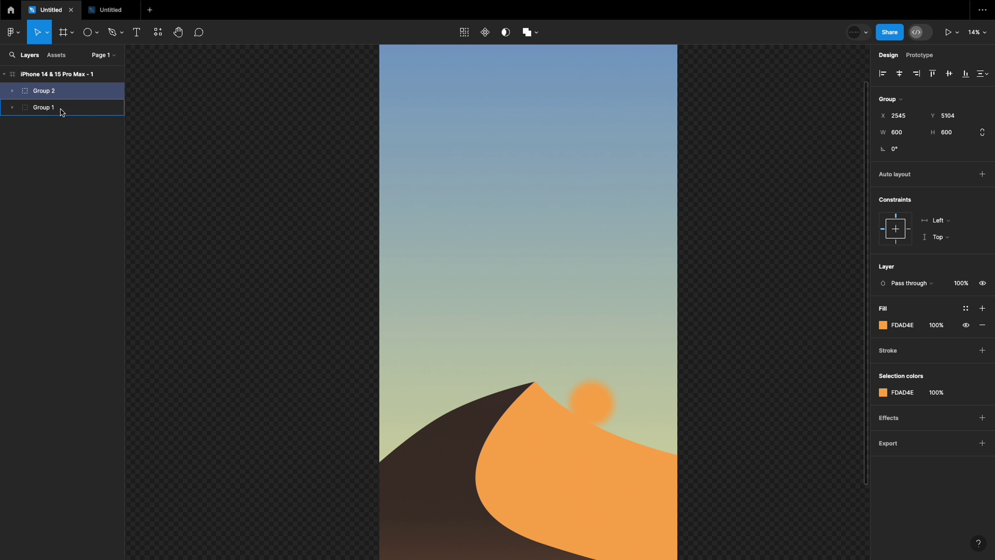
{"action": "mouse_move", "coordinate": [59, 90]}
{"action": "left_mouse_down"}
{"action": "mouse_move", "coordinate": [60, 111]}
{"action": "mouse_move", "coordinate": [56, 84]}
{"action": "mouse_move", "coordinate": [43, 85]}
{"action": "left_mouse_up"}
{"action": "key", "text": "Escape"}
{"action": "left_click", "coordinate": [603, 409]}
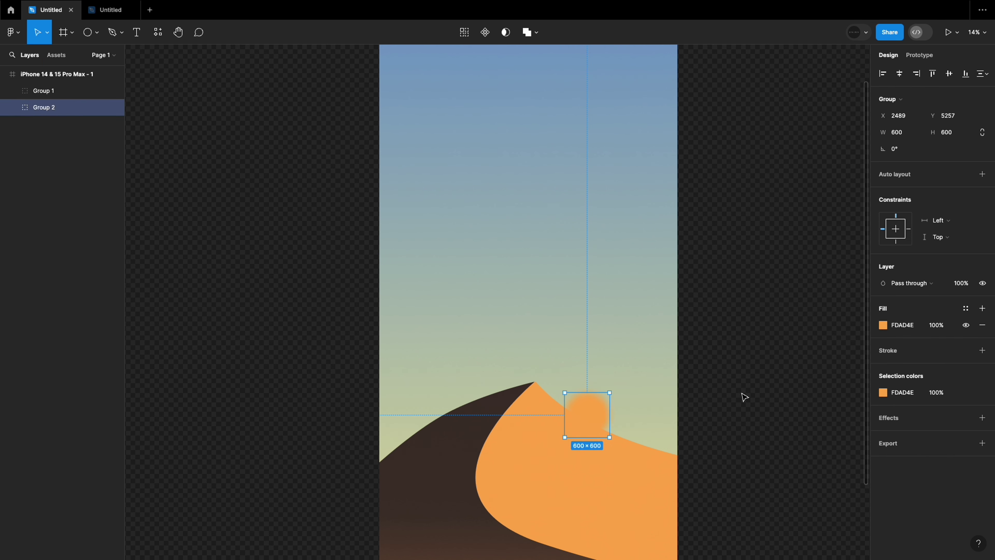
{"action": "scroll", "coordinate": [744, 412], "scroll_direction": "down", "scroll_amount": 5}
Duplicate the phone frame and place the copy to the right of the original
{"action": "key", "text": "ctrl+d"}
{"action": "left_click", "coordinate": [453, 282]}
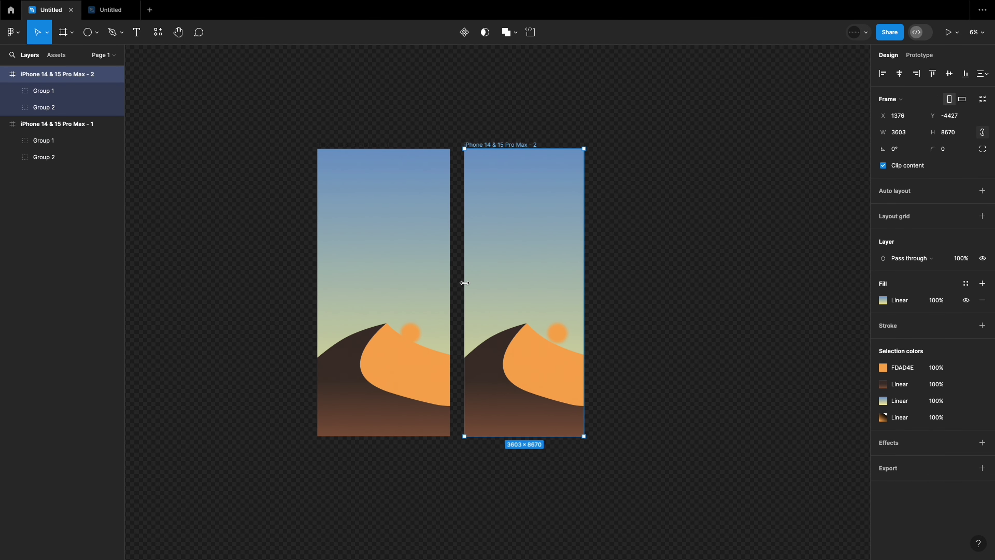
{"action": "left_click_drag", "start_coordinate": [511, 286], "coordinate": [545, 285]}
{"action": "left_click", "coordinate": [681, 319]}
Edit the right colour stop of the second screen's dune gradient
{"action": "left_click", "coordinate": [549, 377]}
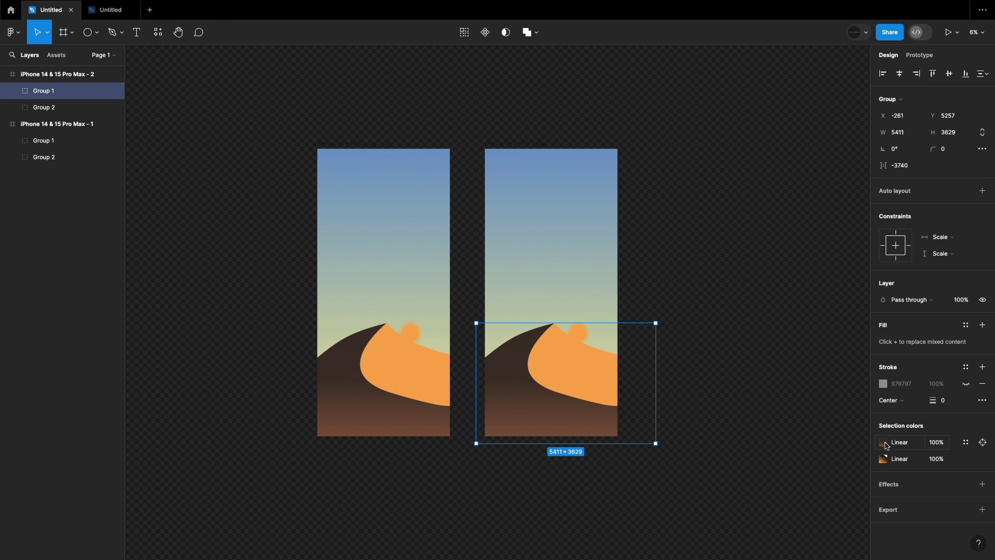
{"action": "left_click", "coordinate": [883, 442]}
{"action": "left_click", "coordinate": [860, 269]}
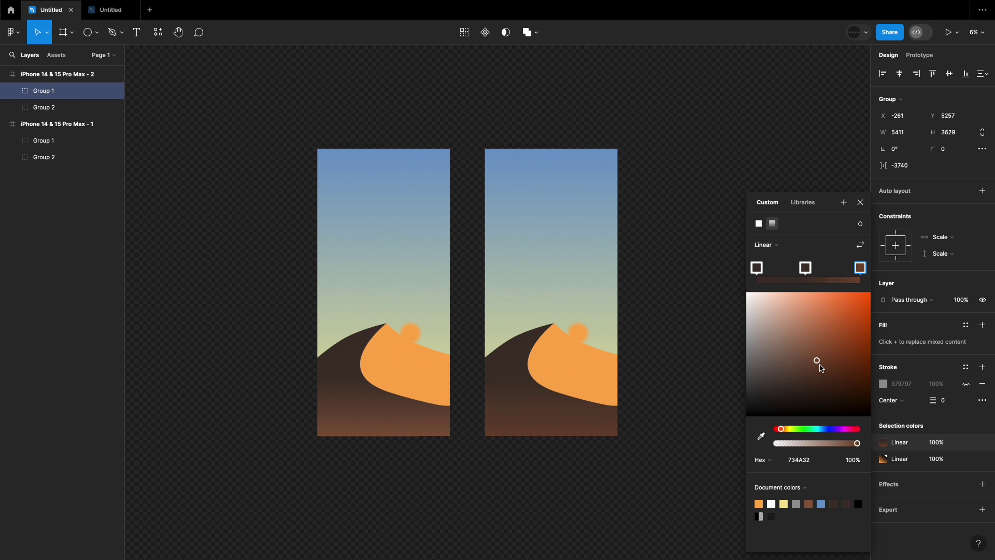
{"action": "left_click", "coordinate": [665, 380]}
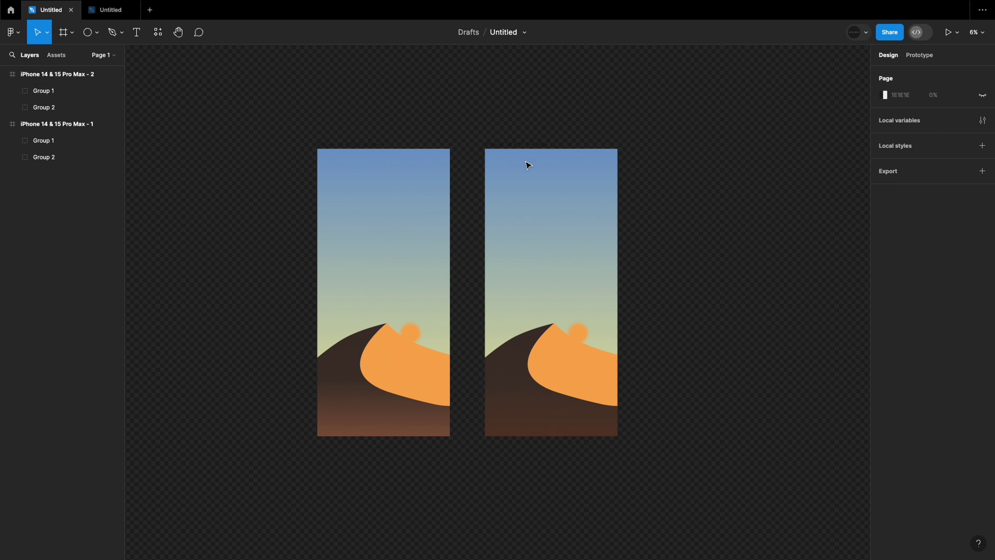
Change the second screen's sky gradient to brown tones ending in EF8D43
{"action": "left_click", "coordinate": [507, 146]}
{"action": "left_click", "coordinate": [883, 301]}
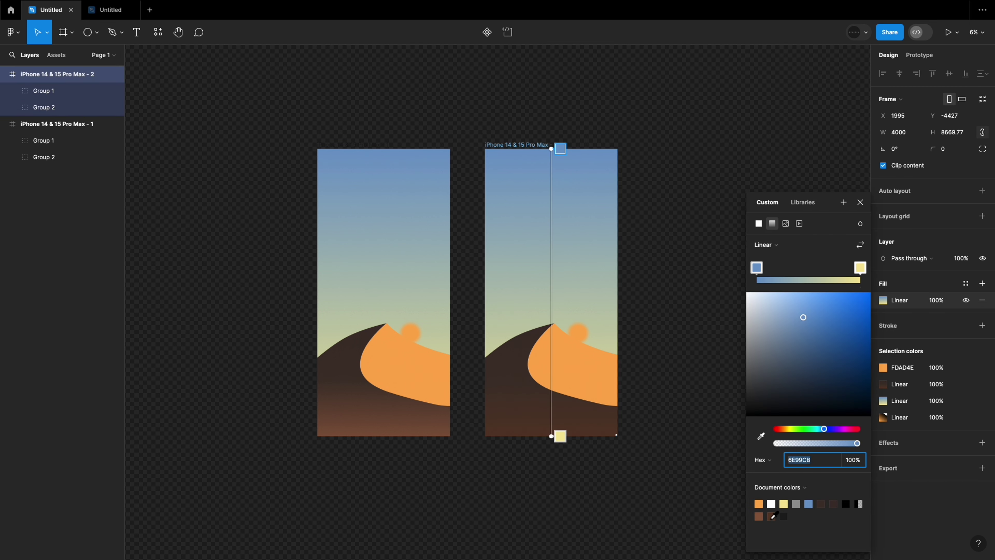
{"action": "left_click", "coordinate": [771, 517]}
{"action": "left_click", "coordinate": [758, 516]}
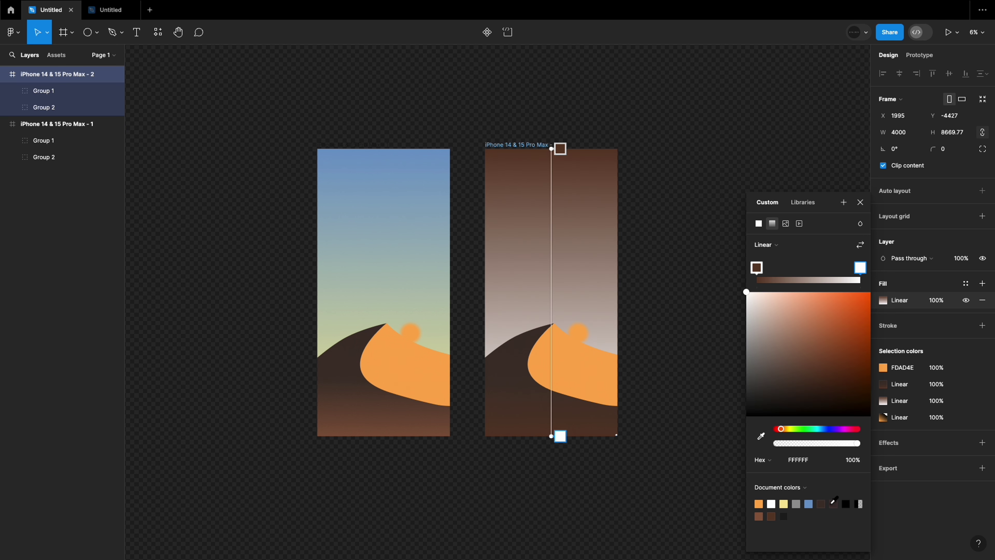
{"action": "left_click", "coordinate": [108, 10]}
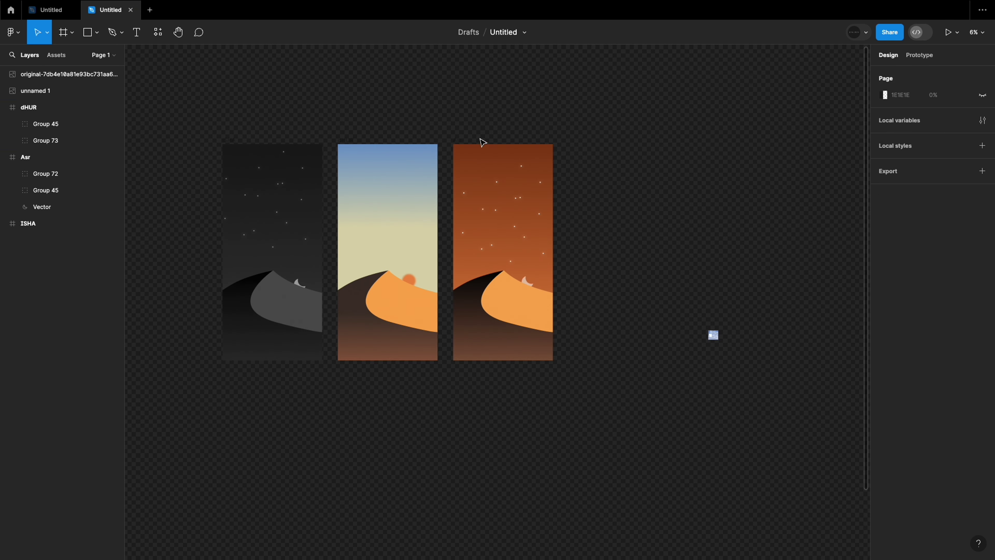
{"action": "left_click", "coordinate": [473, 176]}
{"action": "left_click", "coordinate": [883, 301]}
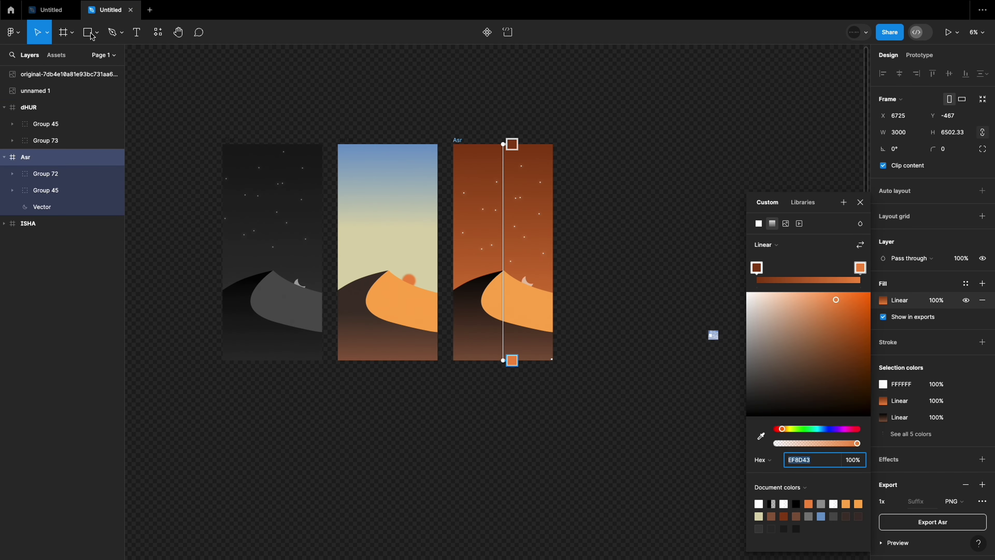
{"action": "left_click", "coordinate": [47, 10]}
{"action": "key", "text": "Return"}
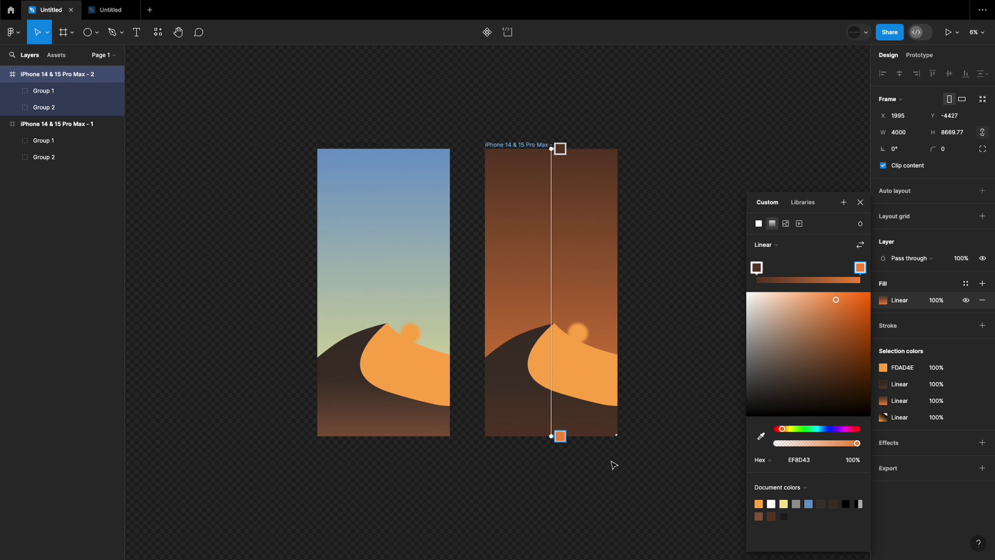
{"action": "key", "text": "Escape"}
Delete the sun from the second screen
{"action": "left_click", "coordinate": [578, 332]}
{"action": "key", "text": "Delete"}
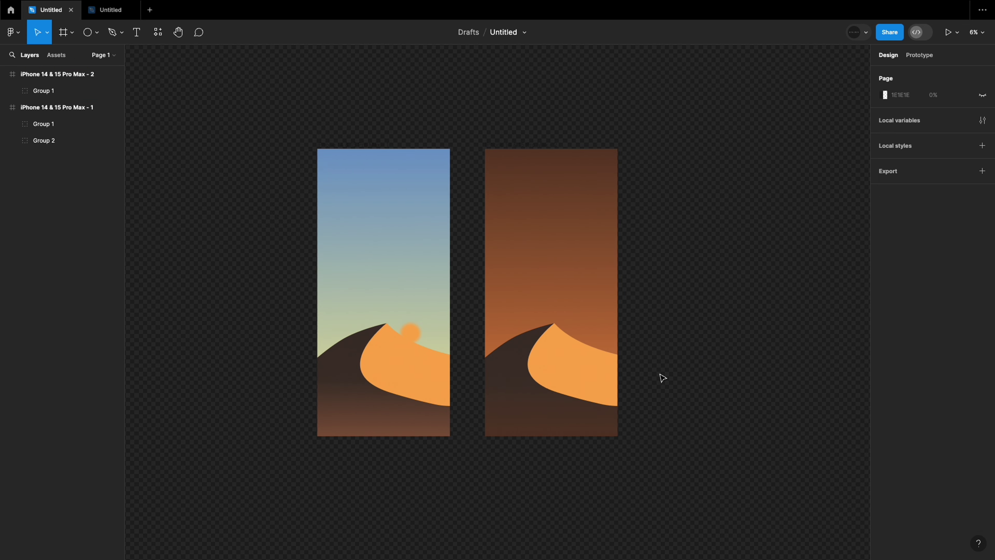
{"action": "left_click", "coordinate": [130, 10]}
Position the white crescent moon on the dune's crest and send it behind the dune
{"action": "left_click", "coordinate": [883, 283]}
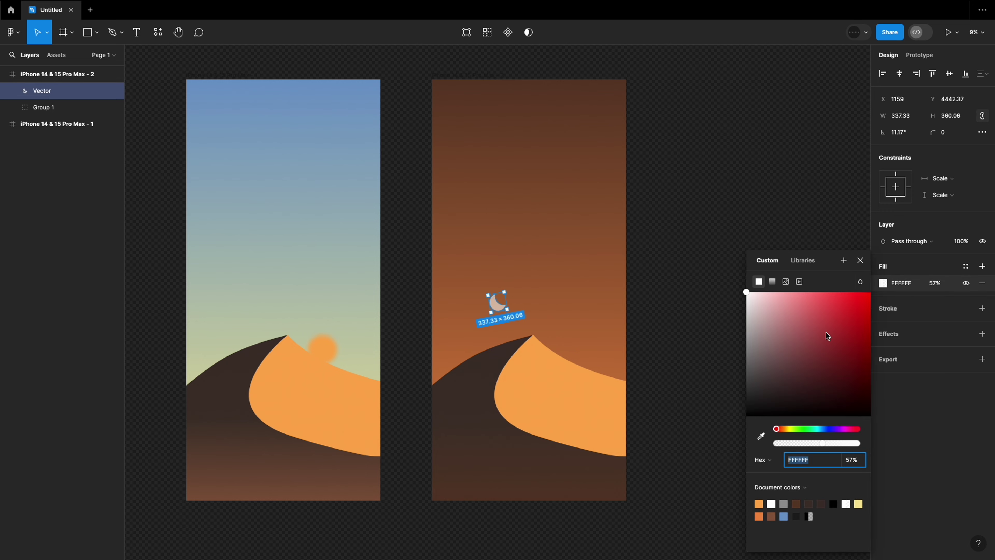
{"action": "key", "text": "Escape"}
{"action": "left_click_drag", "start_coordinate": [496, 301], "coordinate": [576, 362]}
{"action": "scroll", "coordinate": [591, 361], "scroll_direction": "up", "scroll_amount": 5}
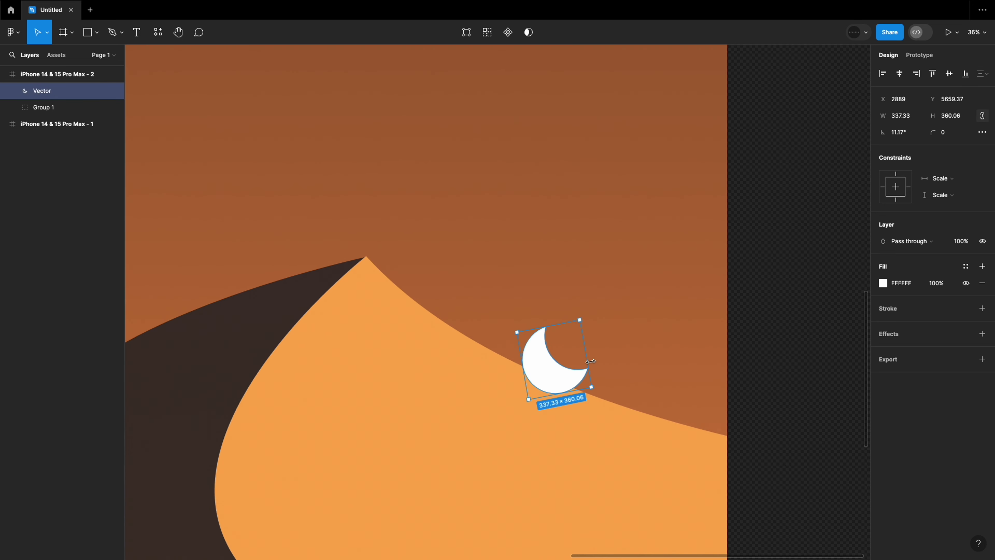
{"action": "key", "text": "ctrl+bracketleft"}
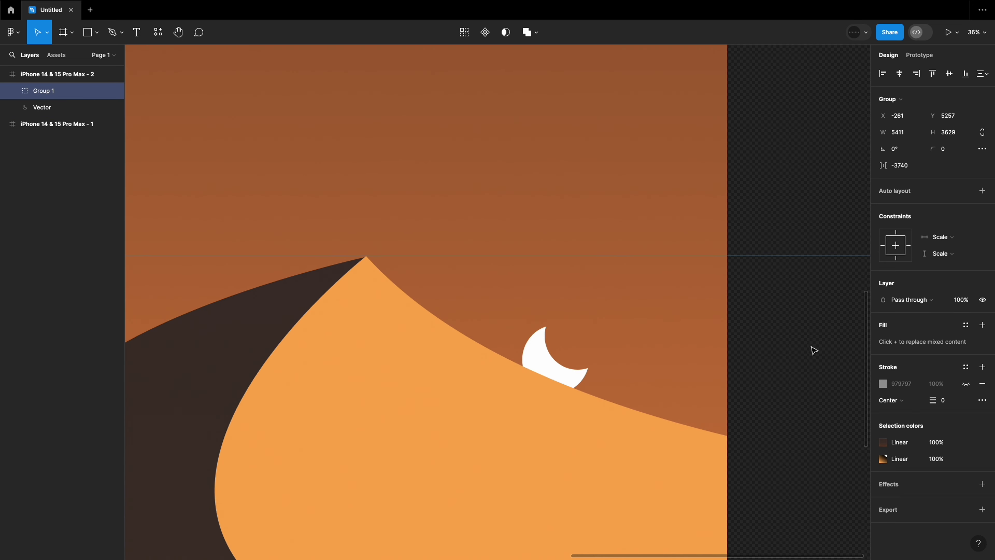
{"action": "left_click", "coordinate": [815, 351]}
{"action": "key", "text": "shift+1"}
{"action": "scroll", "coordinate": [636, 480], "scroll_direction": "down", "scroll_amount": 2}
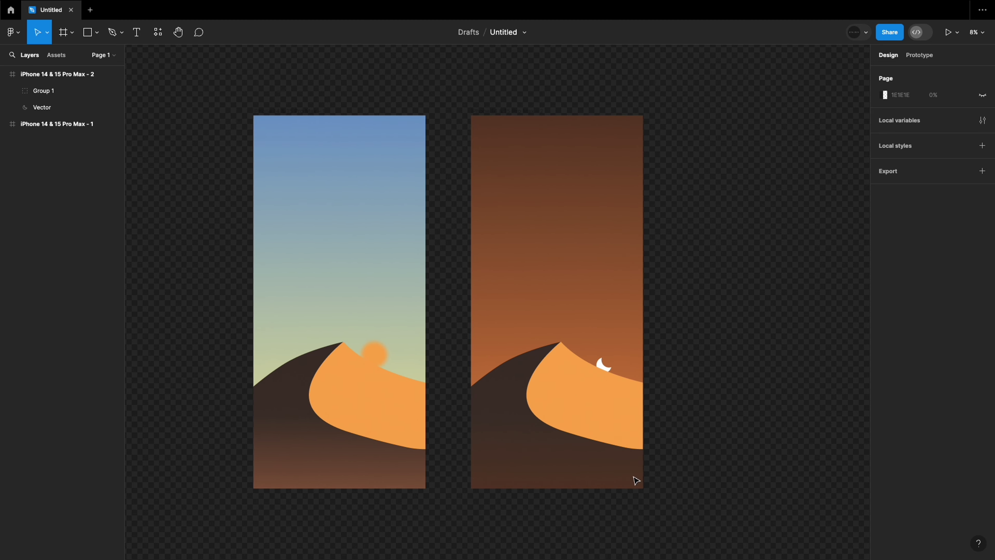
Draw small star dots on the dark screen, duplicate them, and group them
{"action": "left_click", "coordinate": [97, 33]}
{"action": "left_click", "coordinate": [78, 96]}
{"action": "left_click", "coordinate": [557, 257]}
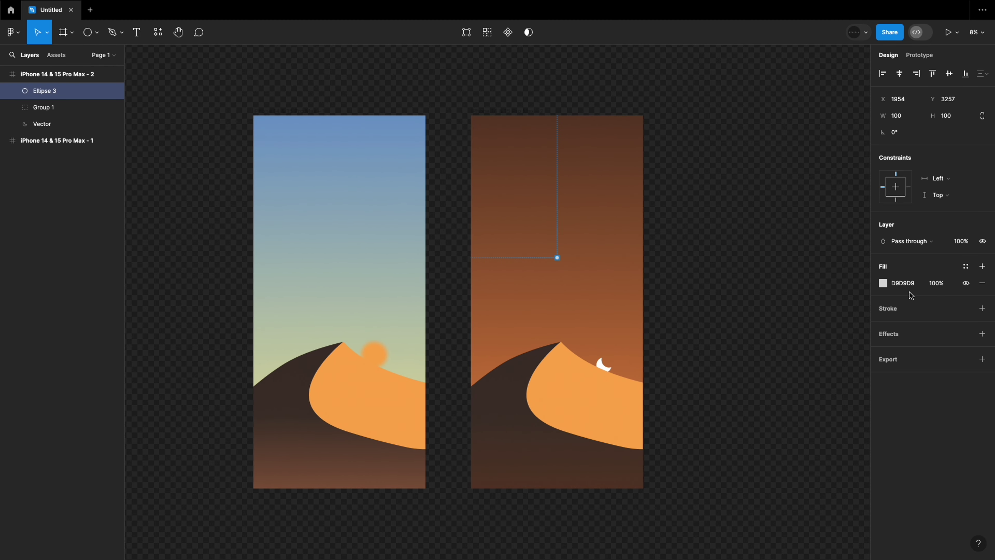
{"action": "left_click", "coordinate": [709, 335]}
{"action": "key", "text": "ctrl+z"}
{"action": "left_click_drag", "start_coordinate": [556, 256], "coordinate": [567, 222]}
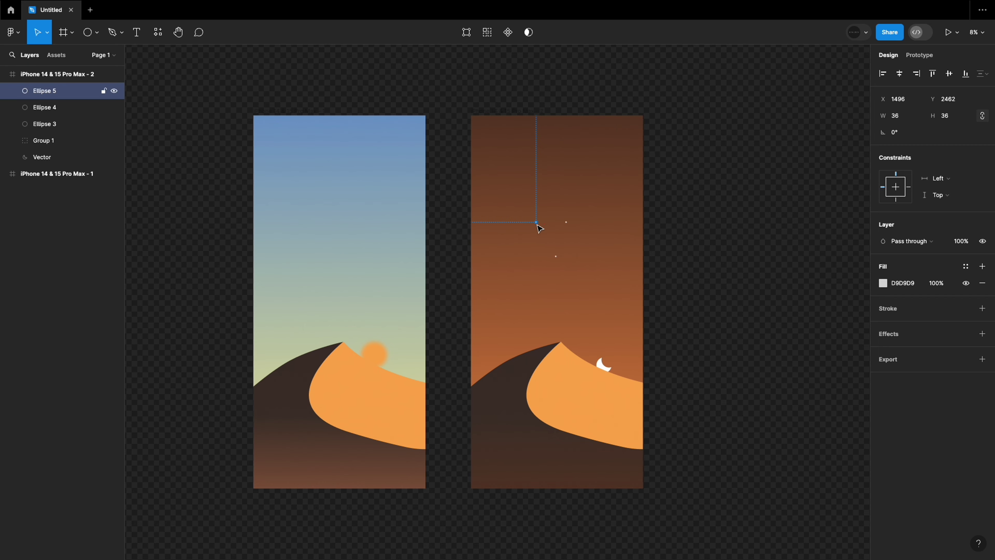
{"action": "right_click", "coordinate": [69, 182]}
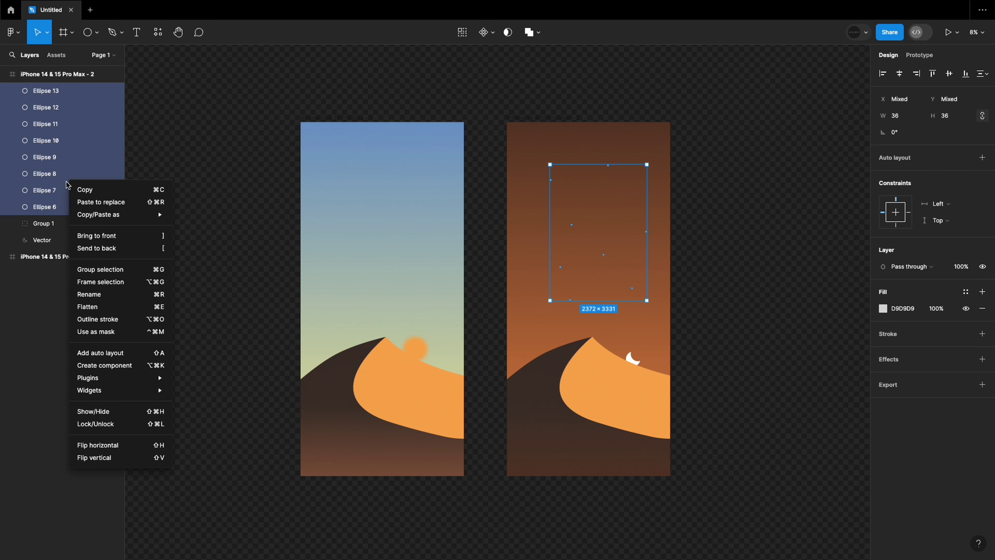
{"action": "left_click", "coordinate": [109, 270]}
Name the dot group 'star' and the moon layer 'moon', then start renaming the dune group
{"action": "right_click", "coordinate": [49, 92]}
{"action": "left_click", "coordinate": [108, 219]}
{"action": "type", "text": "r"}
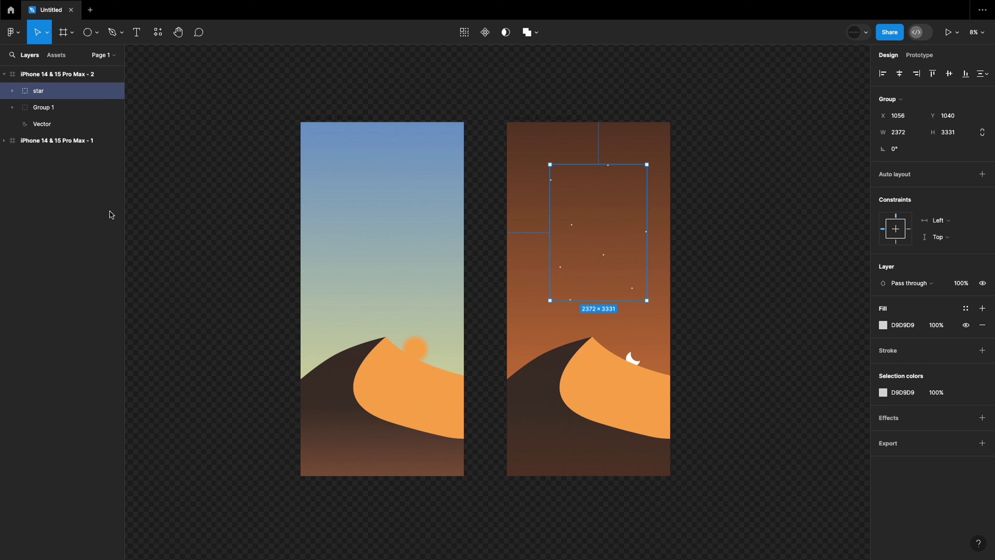
{"action": "left_click", "coordinate": [109, 214]}
{"action": "right_click", "coordinate": [82, 123]}
{"action": "left_click", "coordinate": [116, 235]}
{"action": "type", "text": "m"}
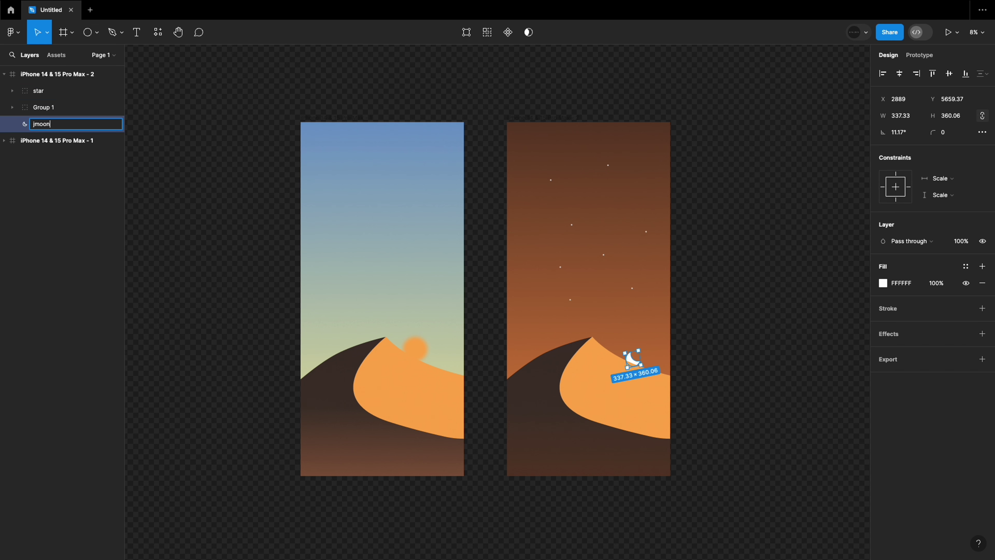
{"action": "type", "text": "on"}
{"action": "key", "text": "Return"}
{"action": "left_click", "coordinate": [55, 107]}
{"action": "right_click", "coordinate": [55, 107]}
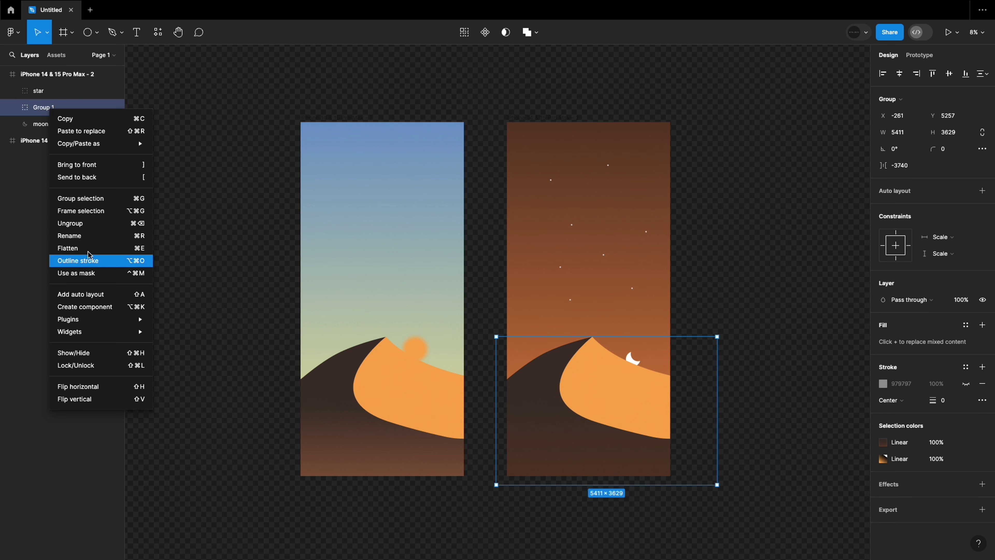
{"action": "left_click", "coordinate": [79, 238]}
Finish naming the dune group 'desert' and rename the second screen 'Dark'
{"action": "type", "text": "desert"}
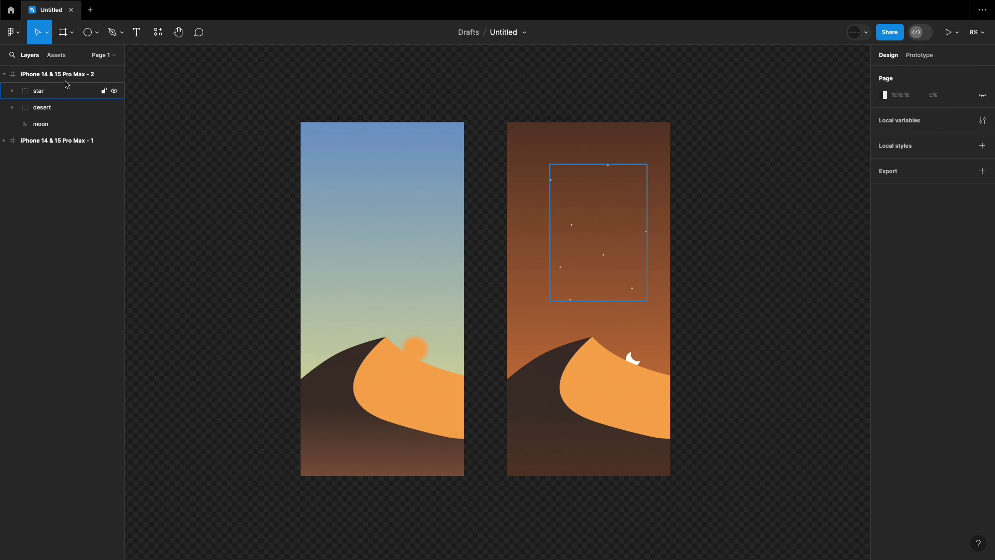
{"action": "right_click", "coordinate": [66, 75]}
{"action": "left_click", "coordinate": [115, 213]}
{"action": "type", "text": "Daro"}
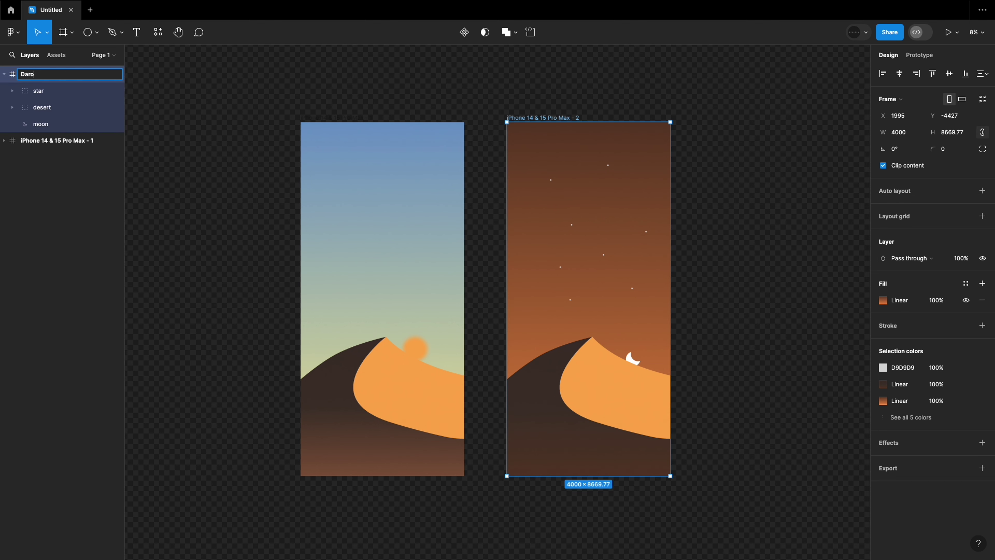
{"action": "type", "text": "k"}
{"action": "key", "text": "Return"}
{"action": "left_click", "coordinate": [4, 75]}
Rename the first screen 'Light'
{"action": "left_click", "coordinate": [55, 90]}
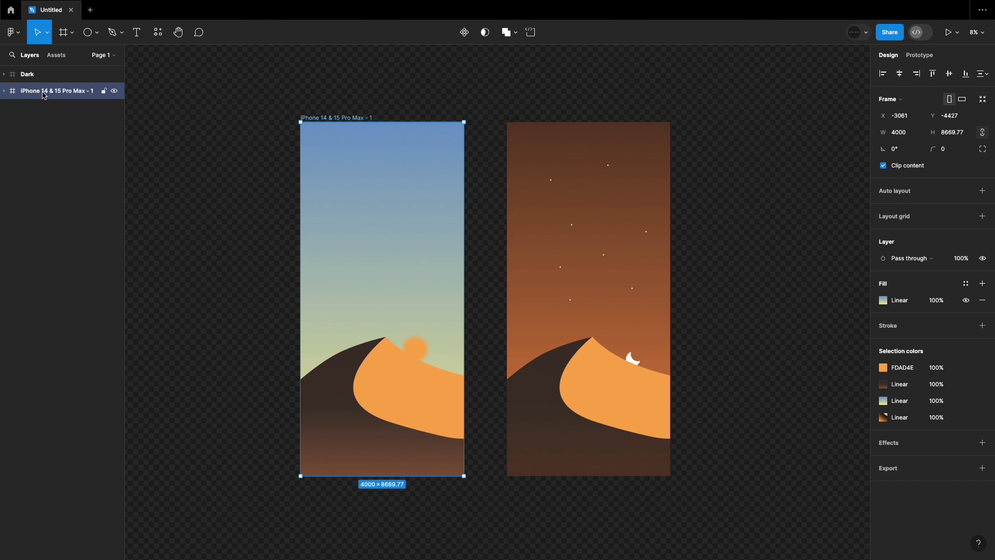
{"action": "right_click", "coordinate": [39, 90]}
{"action": "left_click", "coordinate": [89, 235]}
{"action": "type", "text": "Light"}
{"action": "key", "text": "Return"}
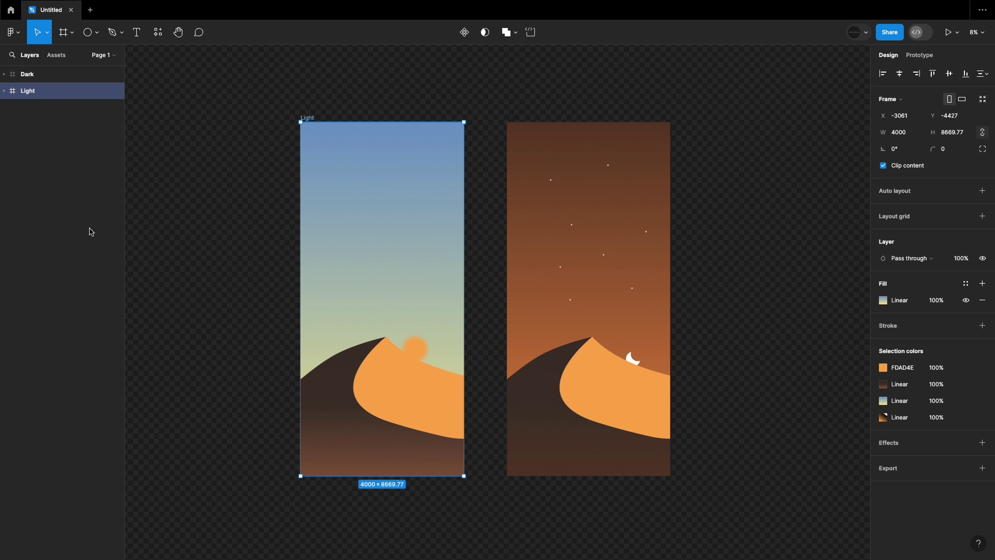
{"action": "left_click", "coordinate": [4, 91]}
Rename the Light screen's dune group 'desert' and its sun group 'sun'
{"action": "left_click", "coordinate": [39, 107]}
{"action": "right_click", "coordinate": [39, 107]}
{"action": "left_click", "coordinate": [63, 231]}
{"action": "type", "text": "desert"}
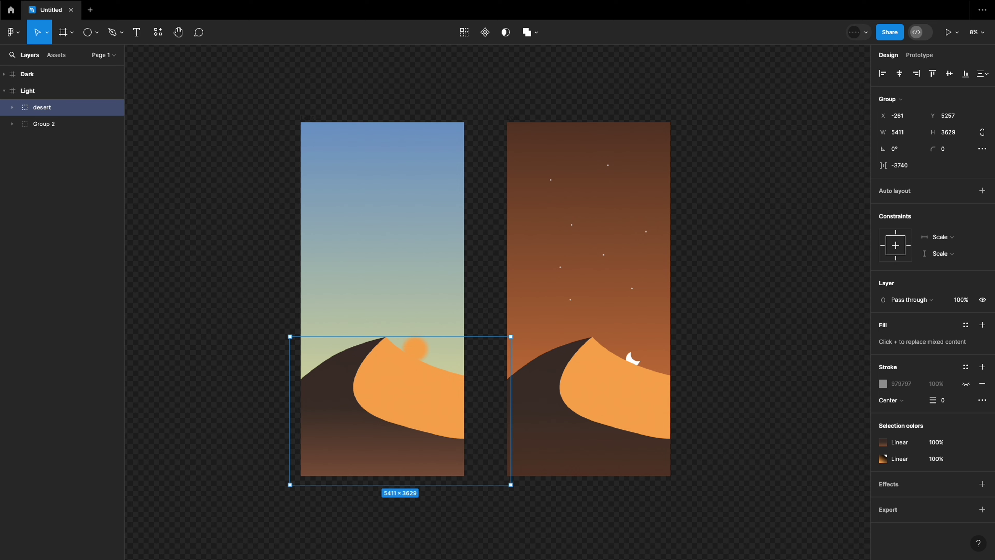
{"action": "right_click", "coordinate": [98, 124]}
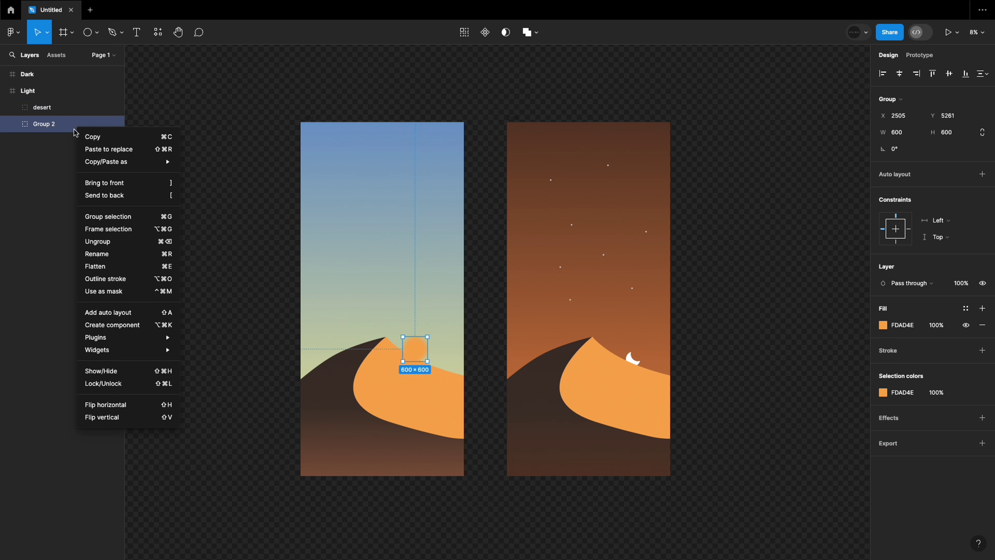
{"action": "left_click", "coordinate": [106, 253]}
{"action": "type", "text": "sun"}
{"action": "left_click", "coordinate": [151, 225]}
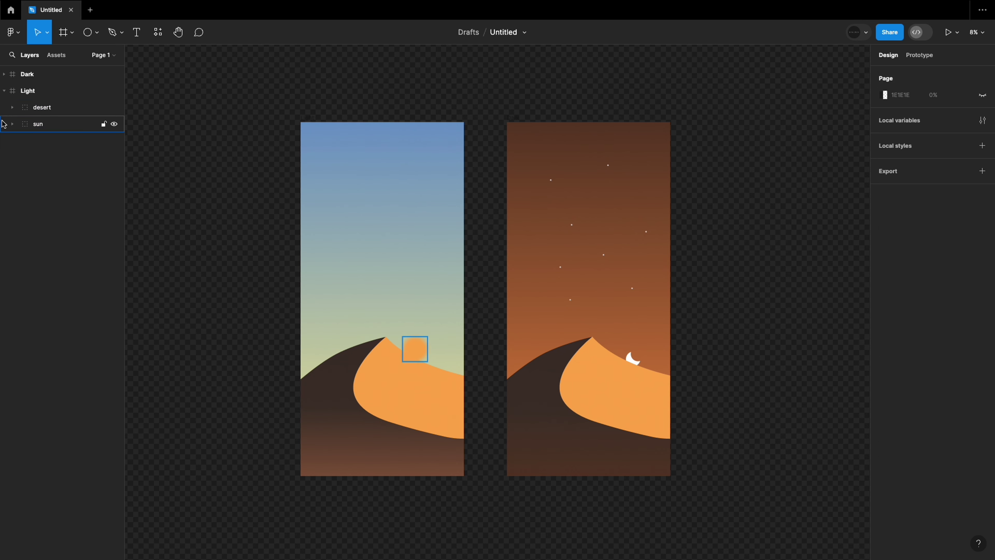
{"action": "key", "text": "alt+l"}
{"action": "scroll", "coordinate": [580, 233], "scroll_direction": "down", "scroll_amount": 5}
Recolour the Light screen's sun to red-orange E98544 using sampled and adjusted colours
{"action": "scroll", "coordinate": [378, 282], "scroll_direction": "up", "scroll_amount": 3}
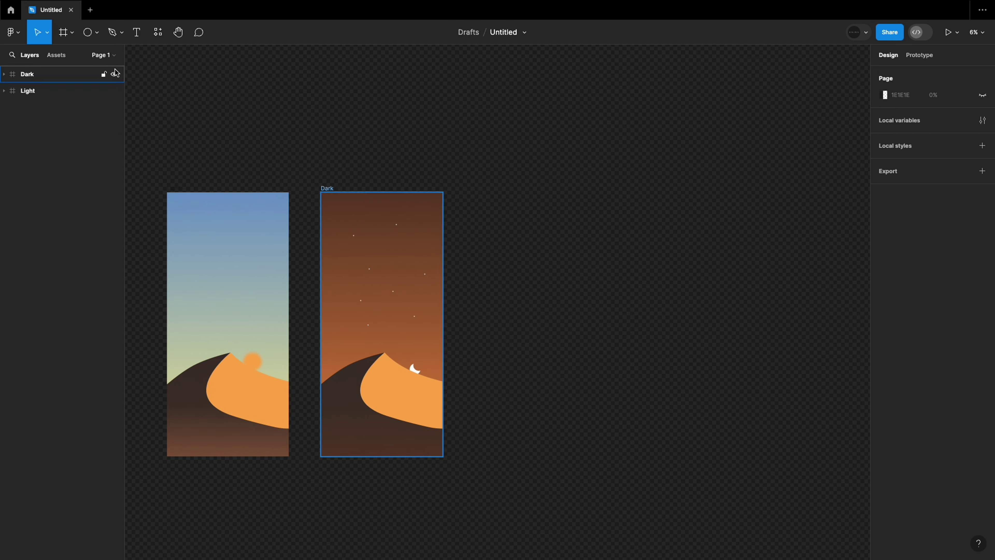
{"action": "key", "text": "ctrl+z"}
{"action": "left_click", "coordinate": [883, 325]}
{"action": "left_click", "coordinate": [859, 333]}
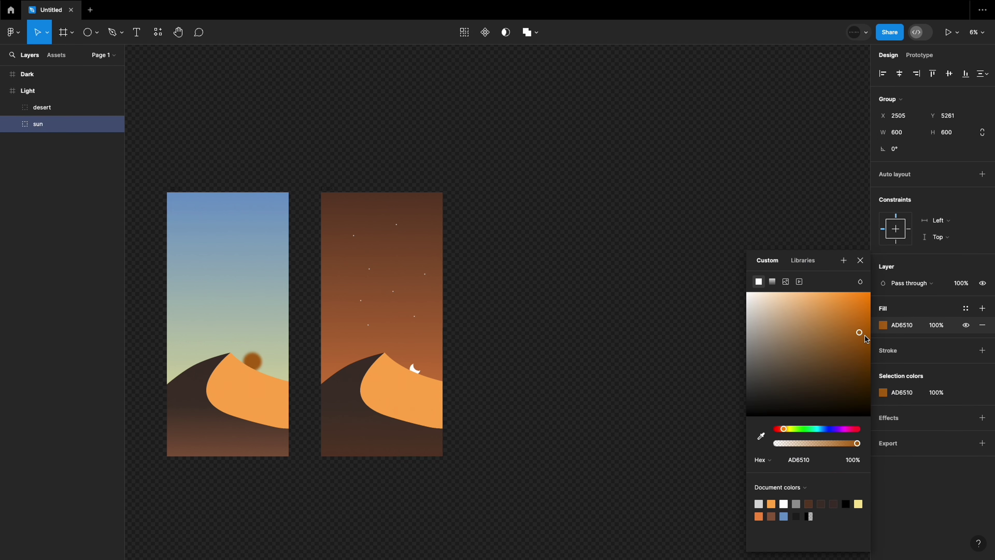
{"action": "left_click", "coordinate": [761, 436]}
{"action": "left_click", "coordinate": [394, 348]}
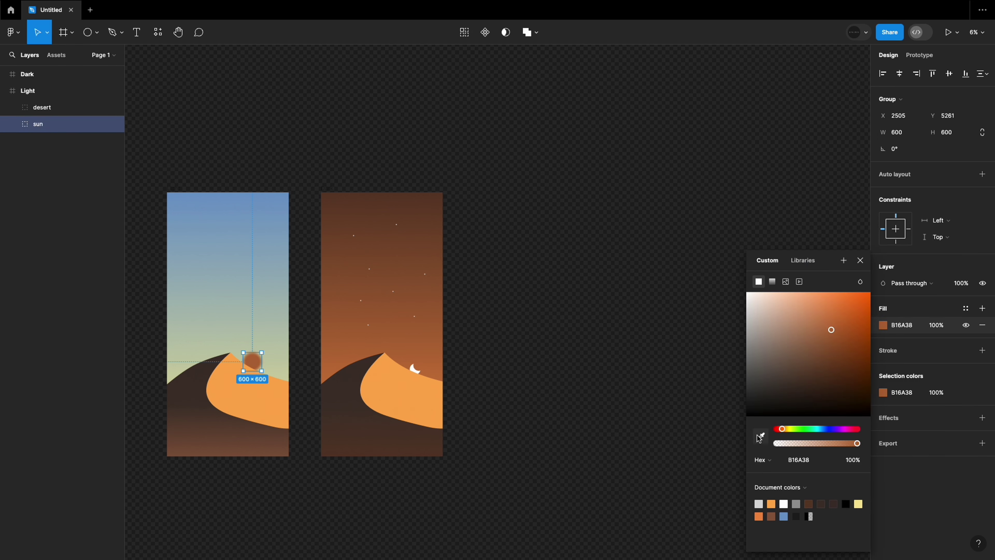
{"action": "key", "text": "i"}
{"action": "left_click", "coordinate": [402, 314]}
{"action": "left_click", "coordinate": [836, 303]}
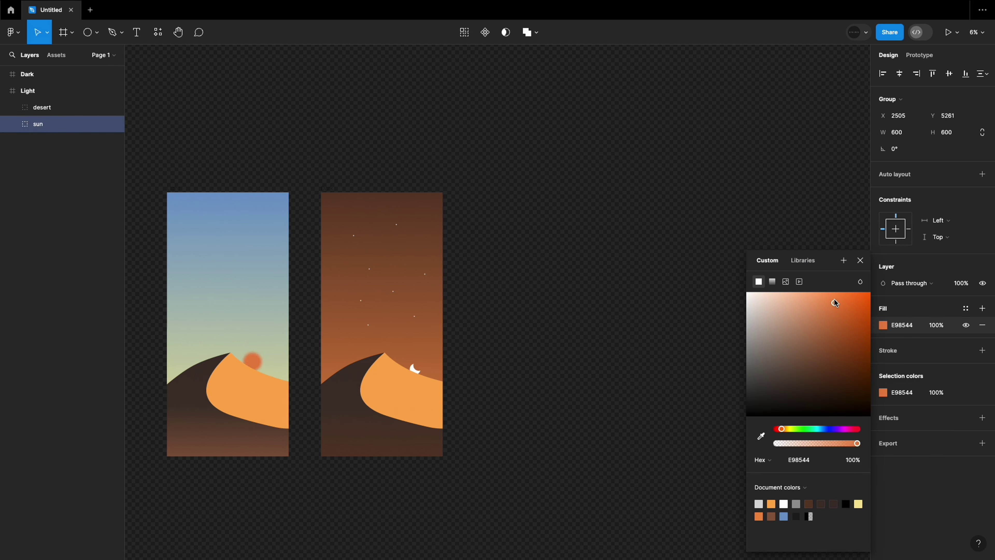
{"action": "left_click_drag", "start_coordinate": [836, 303], "coordinate": [801, 286]}
Deselect the sun and add a new iPhone 14 & 15 Pro Max frame
{"action": "left_click", "coordinate": [540, 337]}
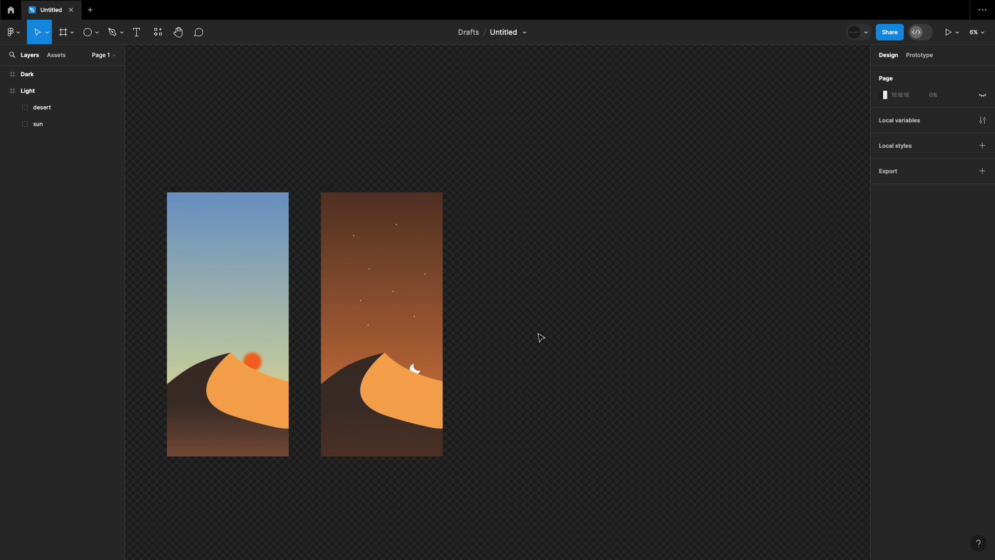
{"action": "left_click", "coordinate": [68, 38]}
{"action": "left_click", "coordinate": [182, 97]}
Add an iPhone 14 & 15 Pro Max frame, 4000 wide, beside the screens
{"action": "key", "text": "f"}
{"action": "left_click", "coordinate": [915, 106]}
{"action": "type", "text": "4000"}
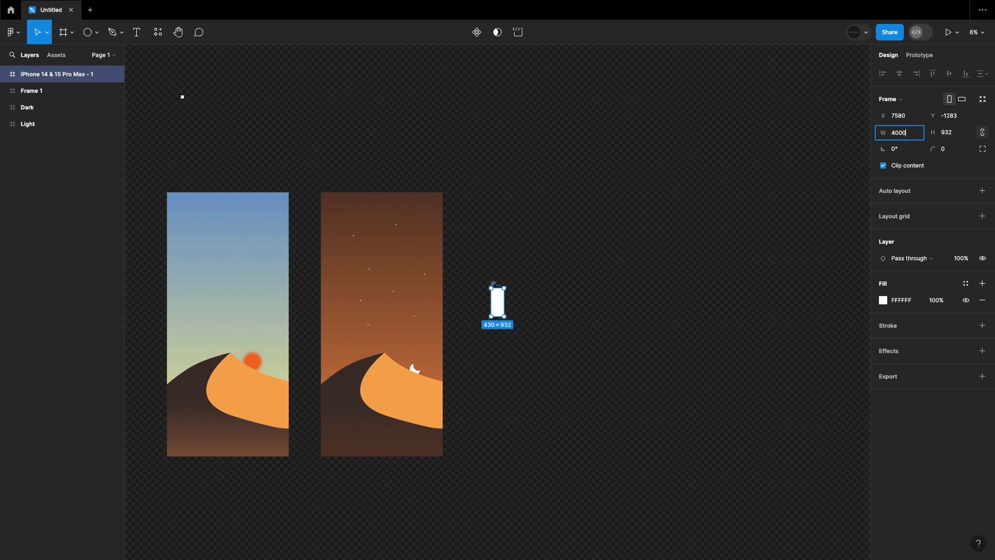
{"action": "key", "text": "Return"}
{"action": "left_click_drag", "start_coordinate": [603, 384], "coordinate": [580, 296]}
{"action": "left_click", "coordinate": [644, 290]}
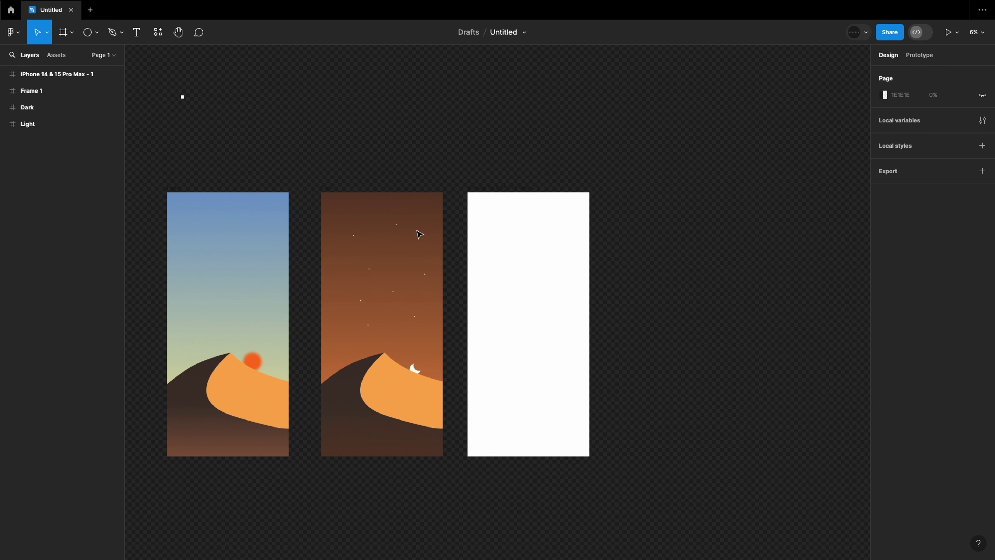
Check the Dark screen's star, desert and moon layers, move it left of Light, and delete the stray tiny frame
{"action": "left_click", "coordinate": [5, 108]}
{"action": "left_click", "coordinate": [39, 124]}
{"action": "left_click", "coordinate": [51, 154], "text": "shift"}
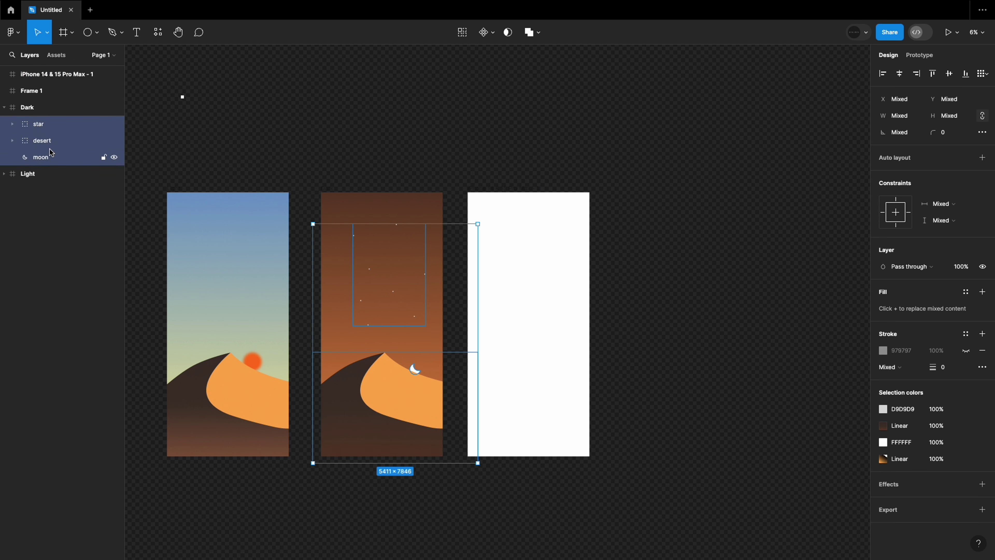
{"action": "left_click", "coordinate": [684, 305]}
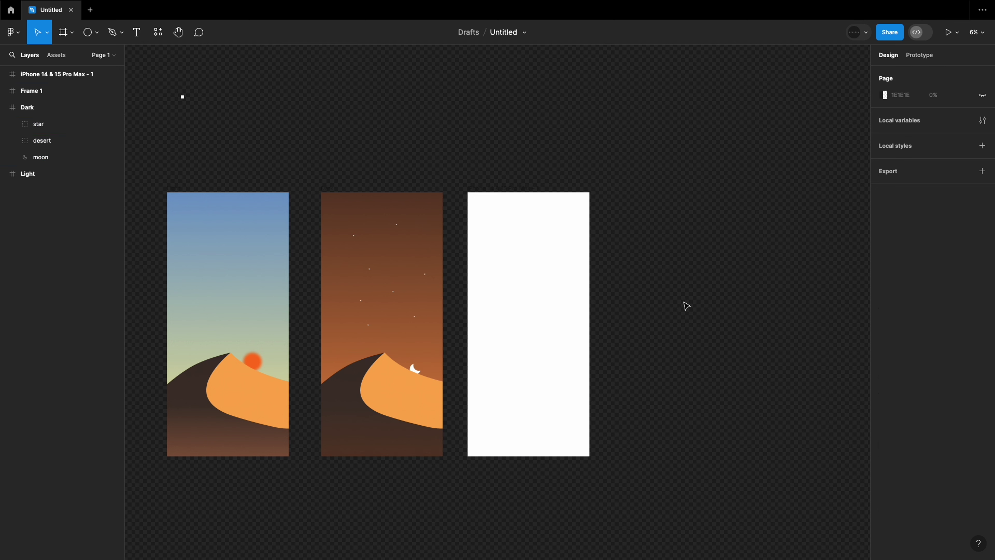
{"action": "left_click", "coordinate": [13, 109]}
{"action": "mouse_move", "coordinate": [402, 323]}
{"action": "left_mouse_down"}
{"action": "mouse_move", "coordinate": [87, 316]}
{"action": "mouse_move", "coordinate": [207, 320]}
{"action": "left_mouse_up"}
{"action": "left_click", "coordinate": [278, 96]}
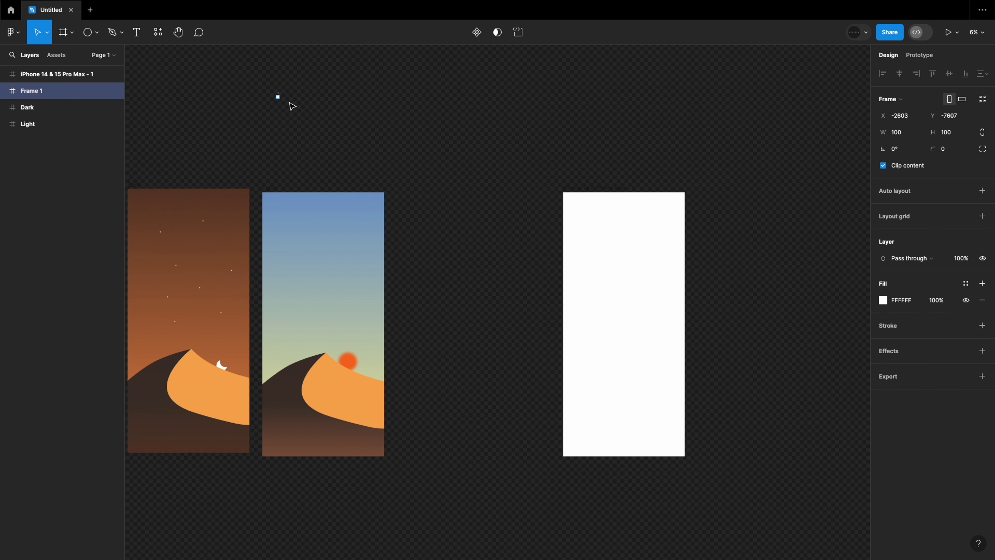
{"action": "key", "text": "Delete"}
Put a duplicate of the Dark screen inside the iPhone frame and move the frame left
{"action": "left_click", "coordinate": [235, 196]}
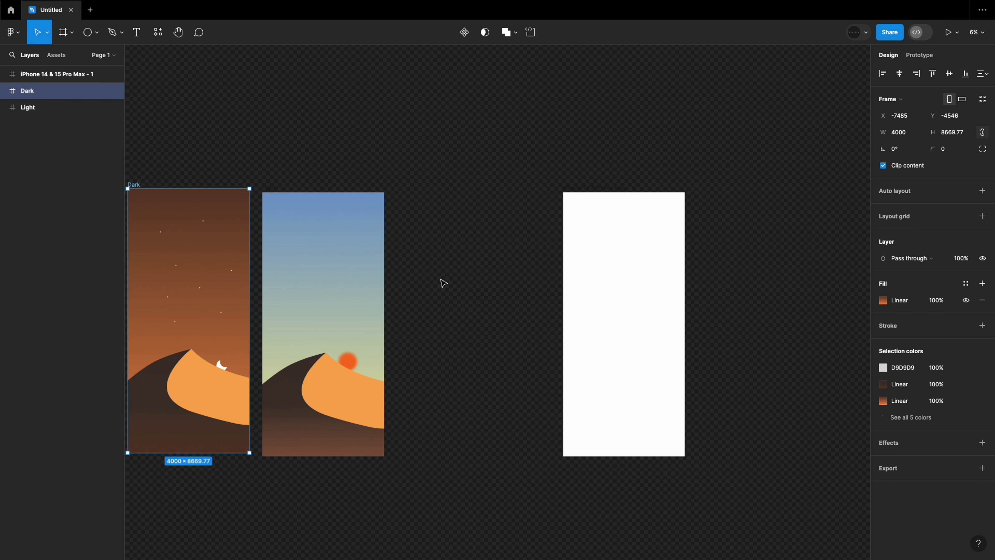
{"action": "key", "text": "ctrl+d"}
{"action": "left_click_drag", "start_coordinate": [438, 311], "coordinate": [617, 316]}
{"action": "key", "text": "Escape"}
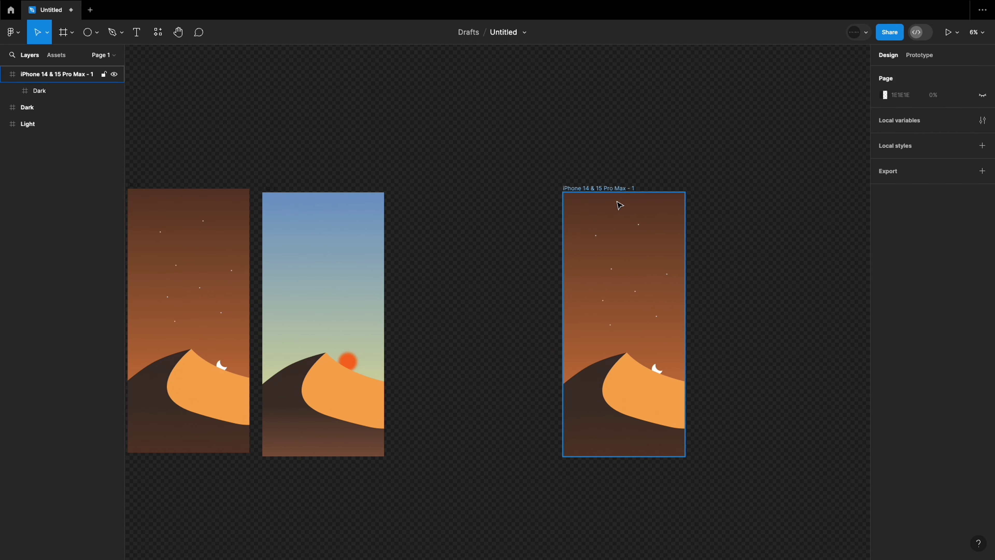
{"action": "left_click_drag", "start_coordinate": [619, 204], "coordinate": [484, 188]}
Start a new text layer on the dark screen copy
{"action": "scroll", "coordinate": [518, 198], "scroll_direction": "up", "scroll_amount": 3}
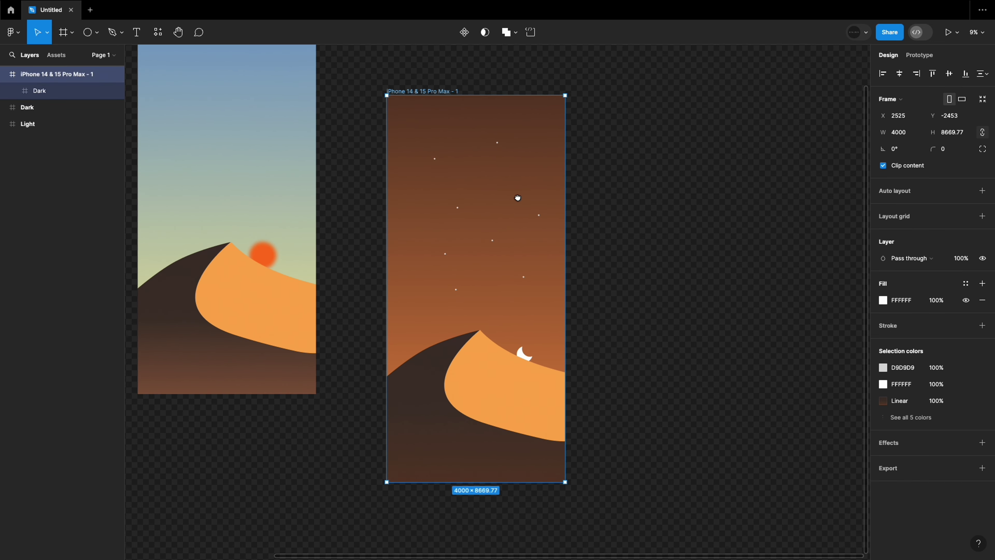
{"action": "scroll", "coordinate": [517, 198], "scroll_direction": "up", "scroll_amount": 2}
{"action": "key", "text": "t"}
{"action": "left_click", "coordinate": [358, 115]}
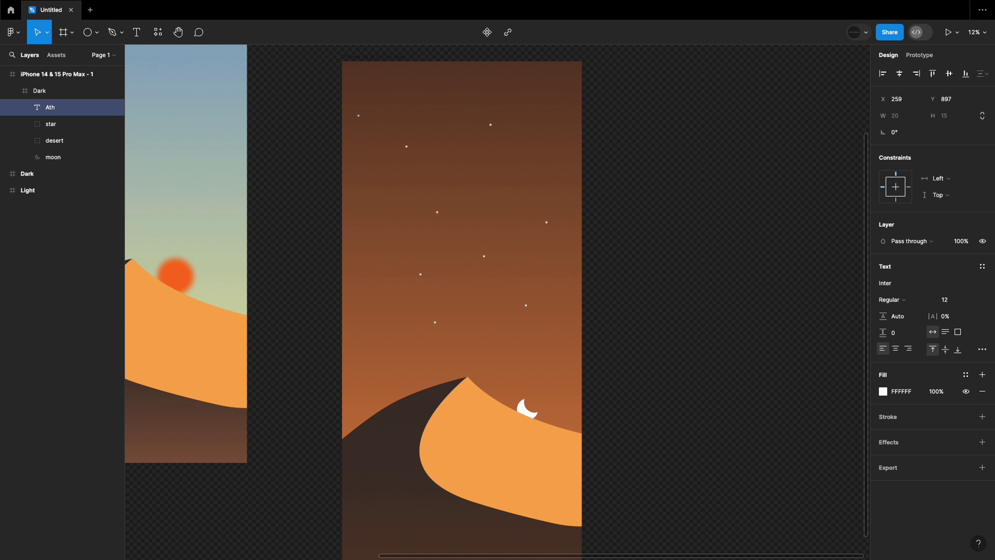
{"action": "type", "text": "an Time"}
Style the Athan Time title at font size 400, Semi Bold, with tighter letter spacing
{"action": "left_click", "coordinate": [973, 300]}
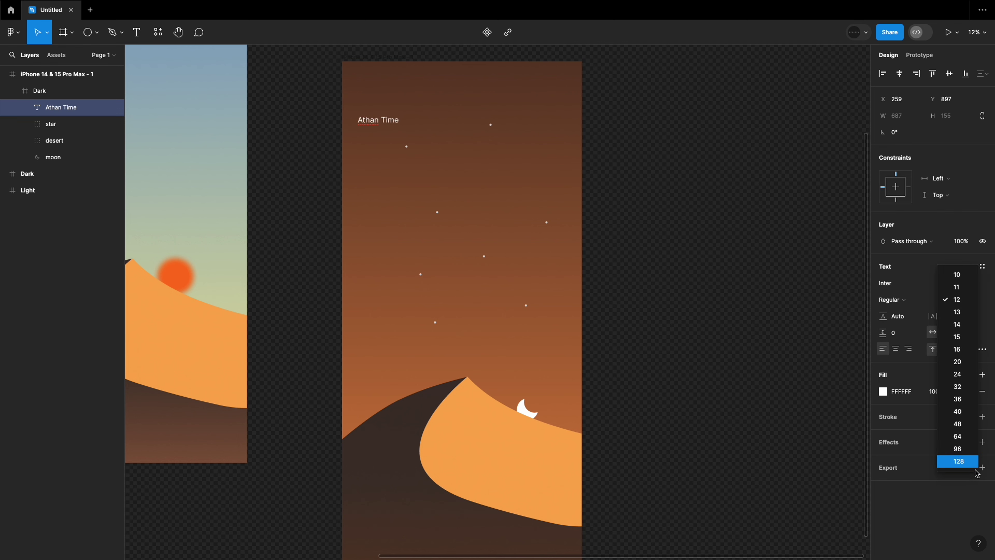
{"action": "left_click", "coordinate": [958, 465]}
{"action": "type", "text": "400"}
{"action": "key", "text": "Return"}
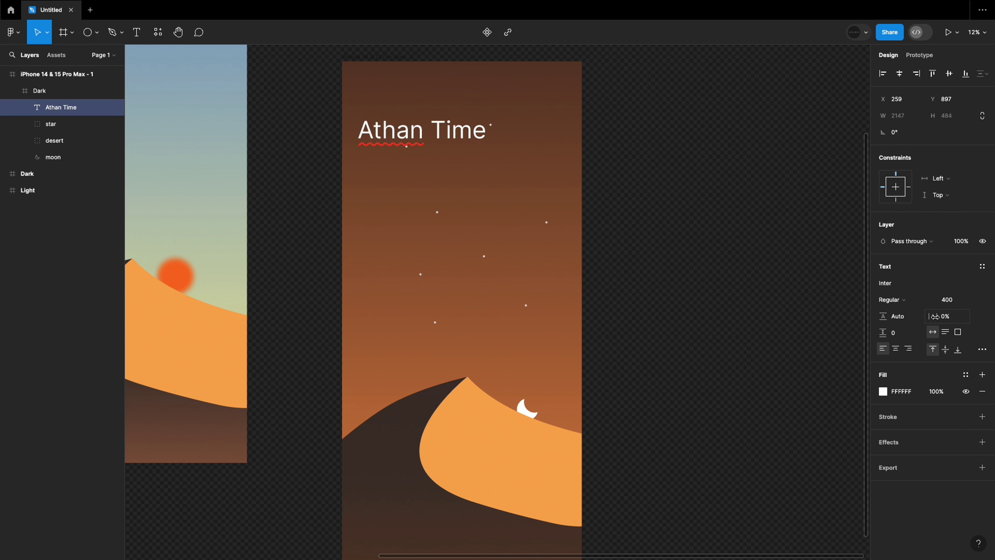
{"action": "left_click", "coordinate": [935, 317]}
{"action": "left_click", "coordinate": [892, 300]}
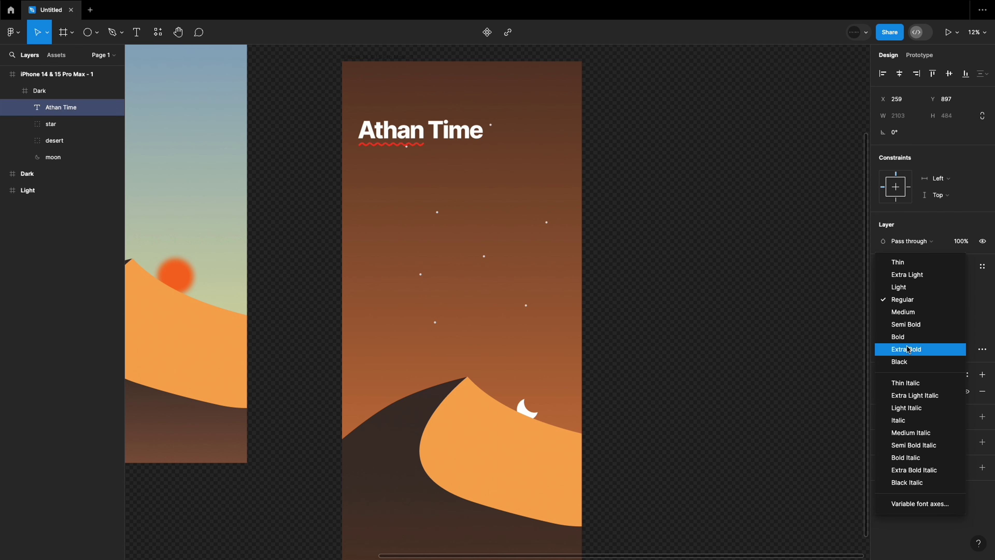
{"action": "left_click", "coordinate": [898, 325]}
{"action": "left_click", "coordinate": [657, 313]}
Move Athan Time out of Dark into the phone frame and rename Dark to background
{"action": "left_click", "coordinate": [419, 129]}
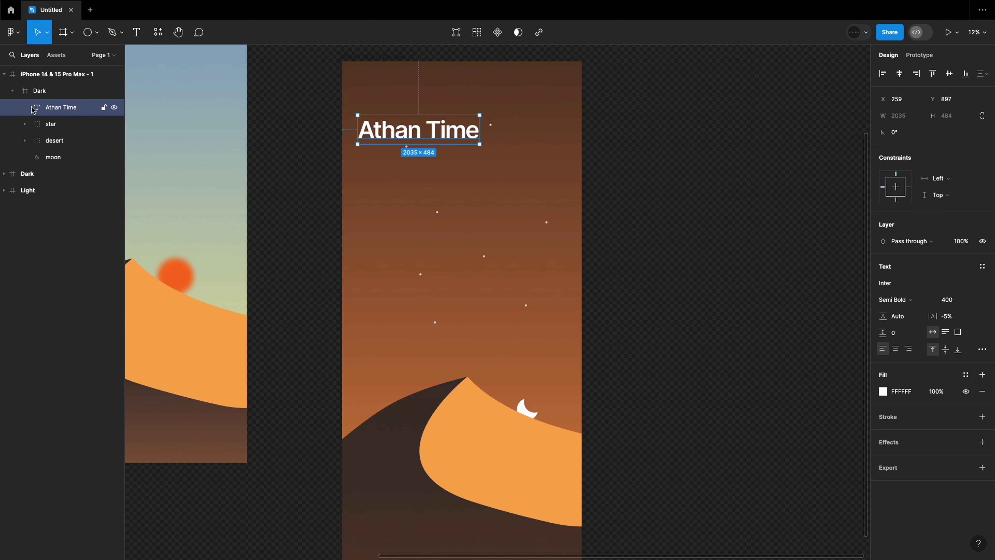
{"action": "left_click_drag", "start_coordinate": [61, 107], "coordinate": [51, 87]}
{"action": "key", "text": "Escape"}
{"action": "right_click", "coordinate": [53, 107]}
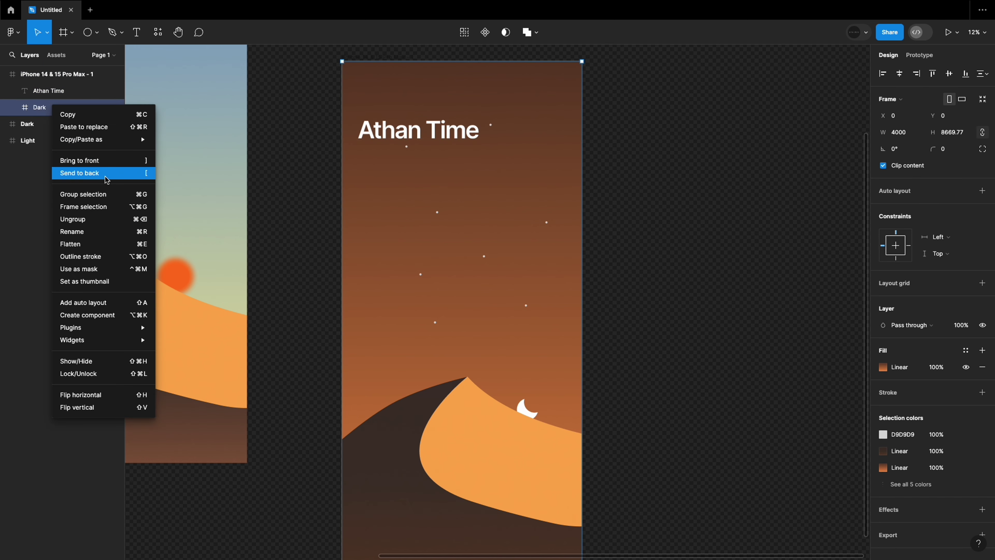
{"action": "double_click", "coordinate": [39, 107]}
{"action": "type", "text": "background"}
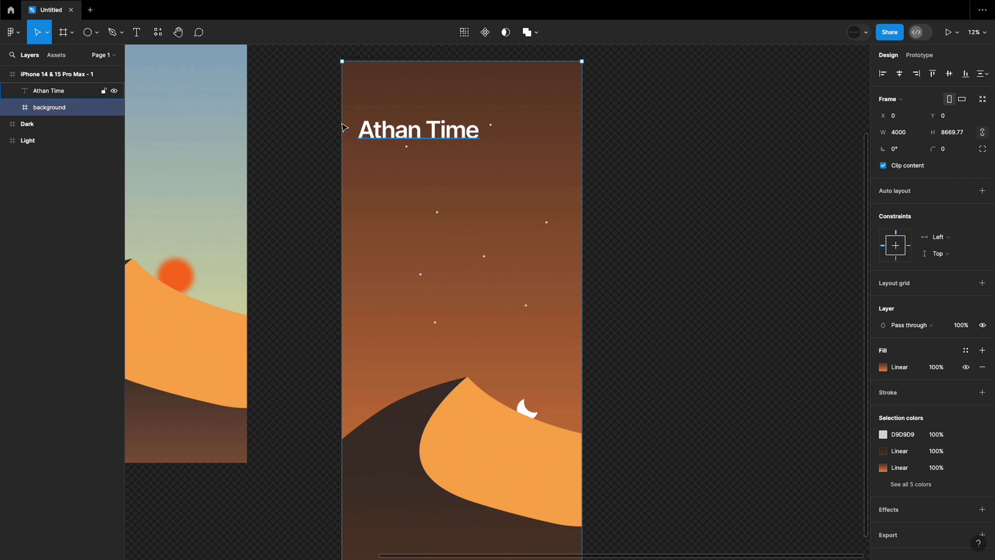
Move the Athan Time title higher on the screen
{"action": "left_click_drag", "start_coordinate": [418, 132], "coordinate": [416, 113]}
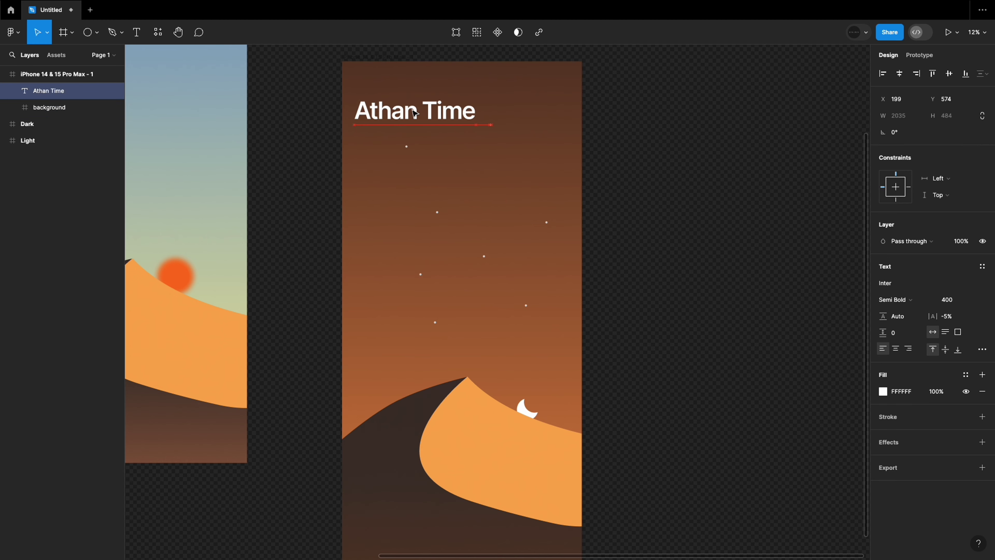
{"action": "left_click", "coordinate": [633, 158]}
{"action": "scroll", "coordinate": [616, 211], "scroll_direction": "down", "scroll_amount": 5}
{"action": "scroll", "coordinate": [614, 210], "scroll_direction": "up", "scroll_amount": 3}
Draw a 1400×1400 square on the dark screen with corner radius 101
{"action": "key", "text": "r"}
{"action": "left_click", "coordinate": [463, 302]}
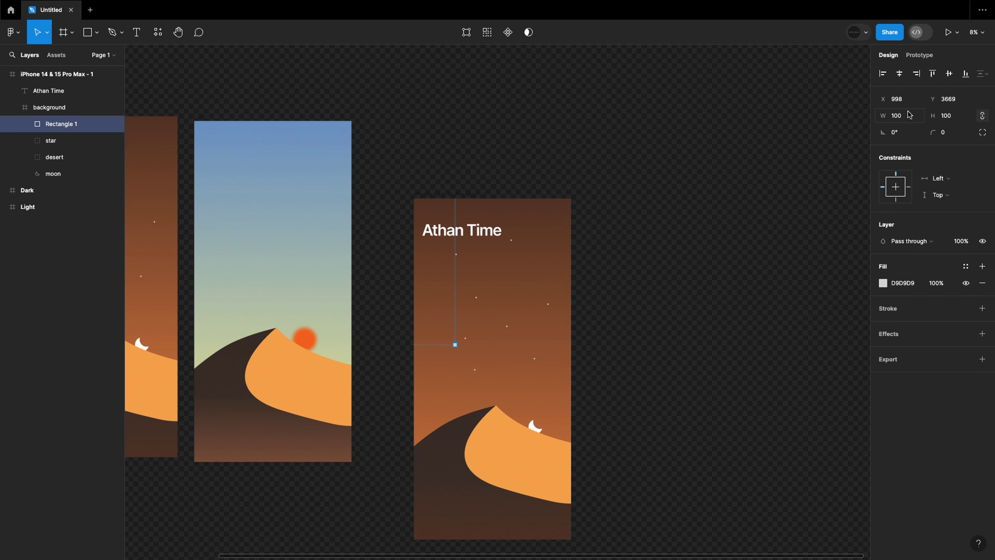
{"action": "key", "text": "Return"}
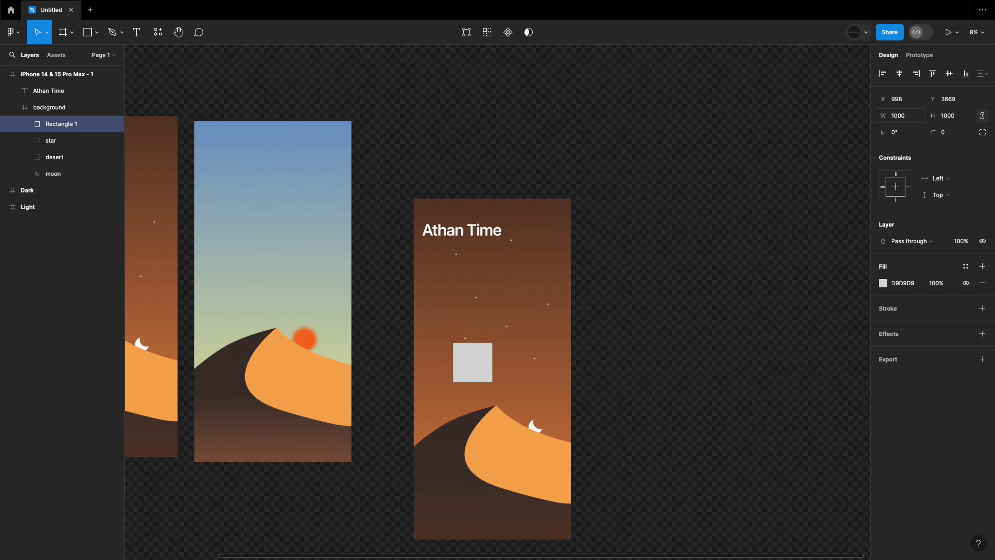
{"action": "key", "text": "Return"}
{"action": "scroll", "coordinate": [475, 328], "scroll_direction": "up", "scroll_amount": 5}
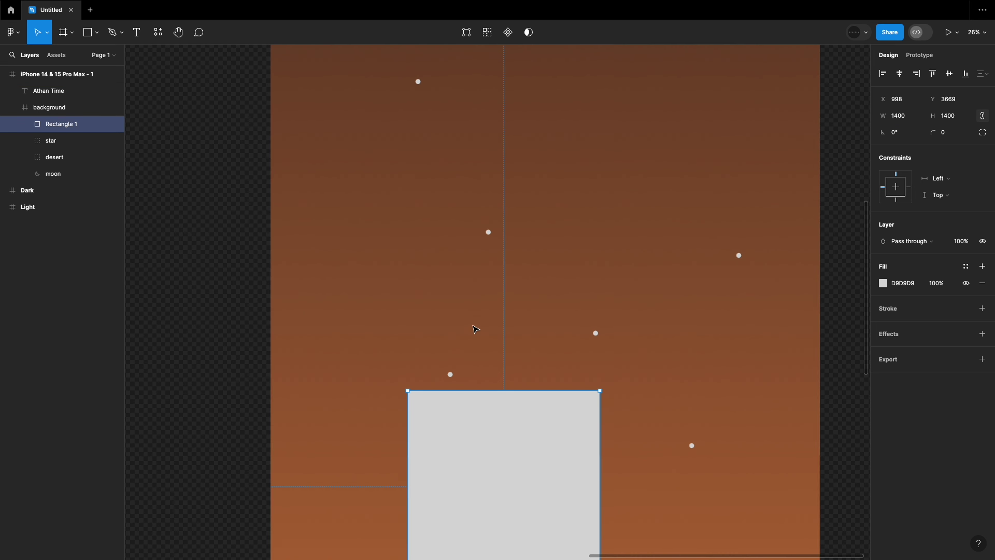
{"action": "left_click_drag", "start_coordinate": [592, 404], "coordinate": [582, 413]}
{"action": "scroll", "coordinate": [582, 414], "scroll_direction": "down", "scroll_amount": 5}
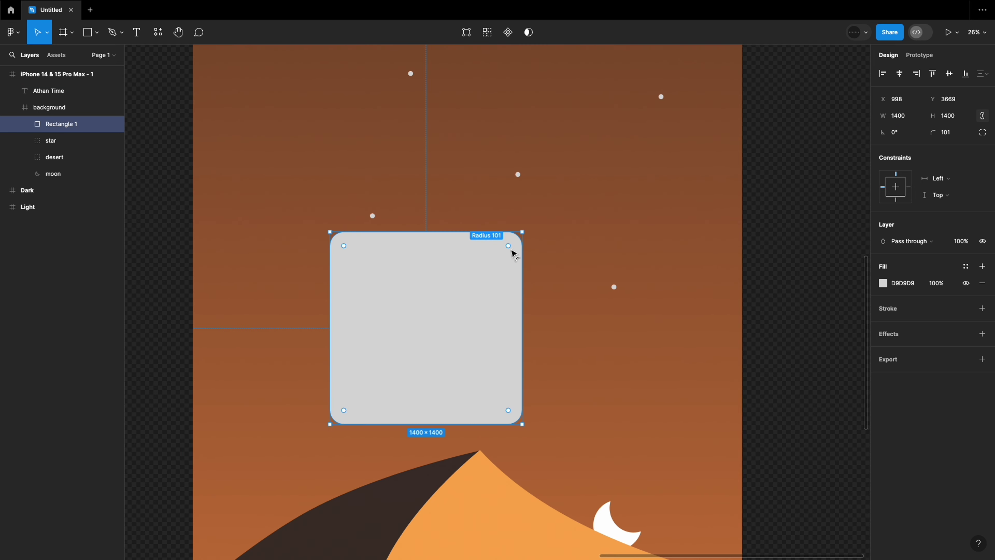
Give the square a white linear gradient with stops at 59% and 62% opacity, plus background blur
{"action": "left_click", "coordinate": [883, 283]}
{"action": "left_click", "coordinate": [747, 292]}
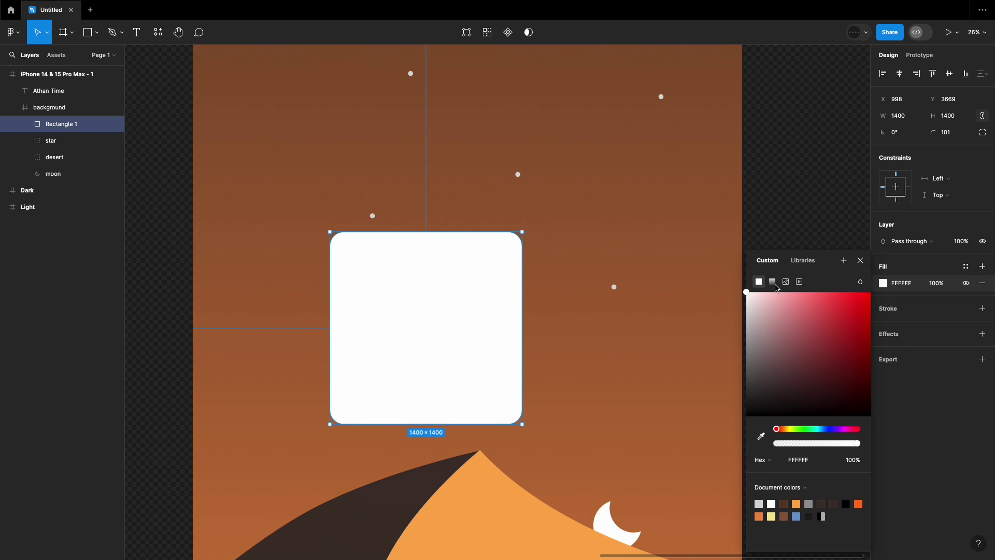
{"action": "left_click", "coordinate": [773, 223]}
{"action": "left_click", "coordinate": [982, 333]}
{"action": "left_click", "coordinate": [917, 350]}
{"action": "left_click", "coordinate": [921, 375]}
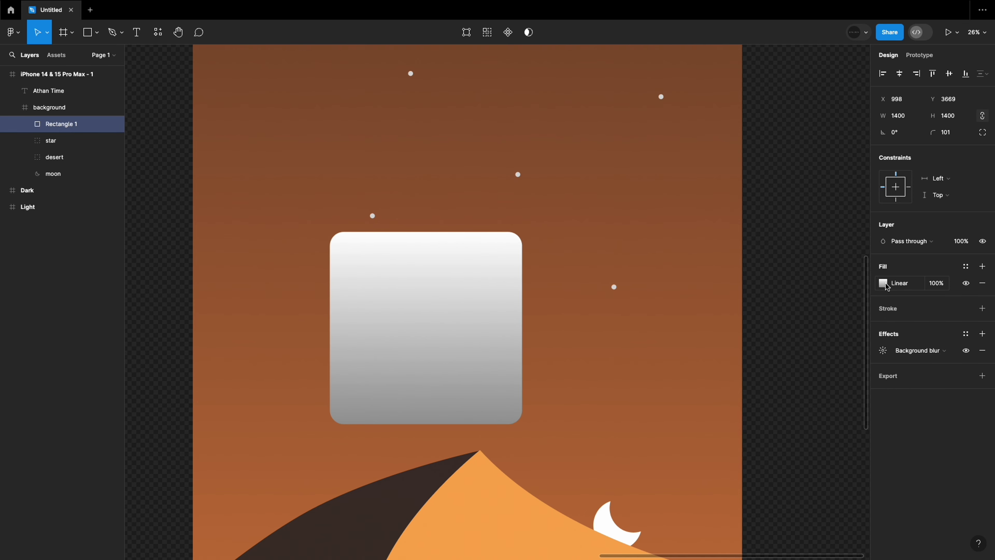
{"action": "left_click", "coordinate": [883, 283]}
{"action": "left_click", "coordinate": [824, 443]}
{"action": "left_click", "coordinate": [860, 267]}
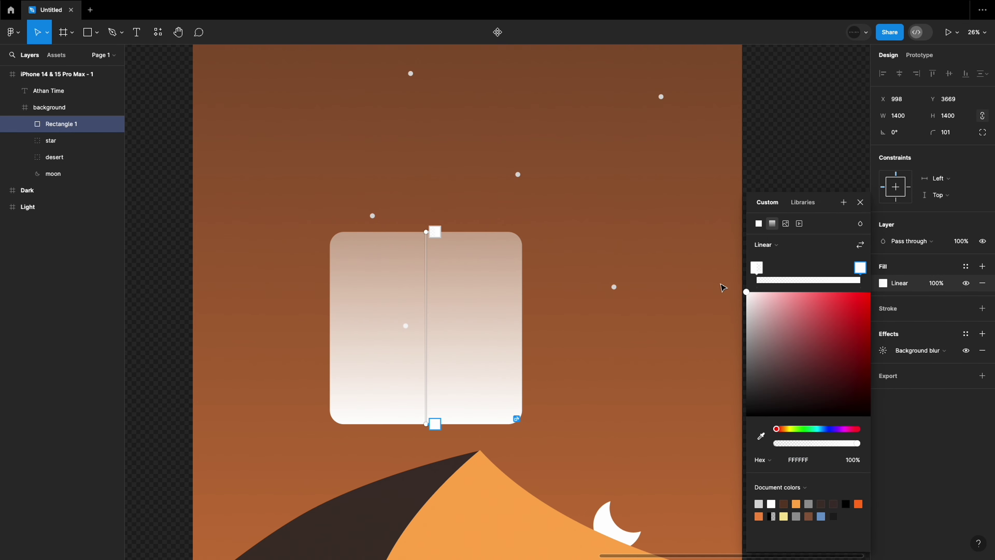
{"action": "left_click", "coordinate": [827, 444]}
Move Rectangle 1 out of the background frame and lock the background frame
{"action": "left_click", "coordinate": [883, 351]}
{"action": "type", "text": "100"}
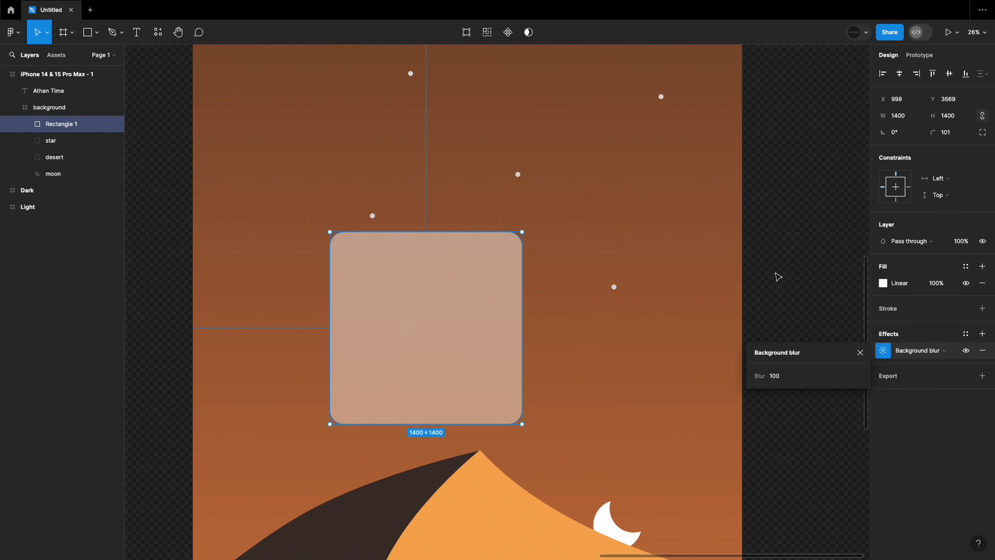
{"action": "left_click", "coordinate": [777, 277]}
{"action": "scroll", "coordinate": [644, 475], "scroll_direction": "down", "scroll_amount": 5}
{"action": "left_click", "coordinate": [57, 73]}
{"action": "left_click", "coordinate": [61, 124]}
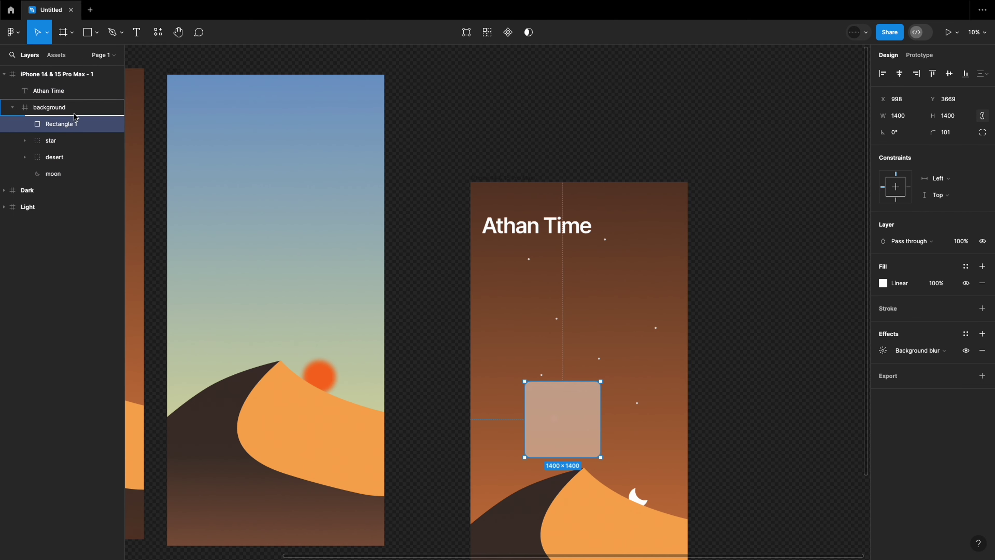
{"action": "left_click_drag", "start_coordinate": [61, 124], "coordinate": [47, 82]}
{"action": "left_click", "coordinate": [12, 124]}
{"action": "left_click", "coordinate": [103, 124]}
{"action": "left_click", "coordinate": [70, 124]}
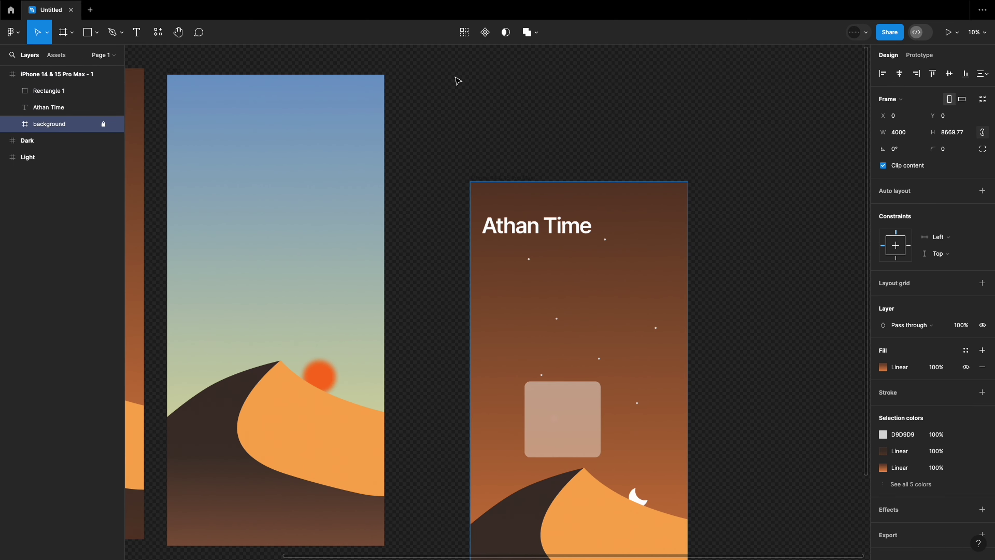
{"action": "left_click", "coordinate": [455, 83]}
Move the frosted square left and duplicate the title lower down as a Dhur label
{"action": "left_click", "coordinate": [36, 97]}
{"action": "mouse_move", "coordinate": [560, 429]}
{"action": "left_mouse_down"}
{"action": "mouse_move", "coordinate": [482, 352]}
{"action": "mouse_move", "coordinate": [437, 217]}
{"action": "mouse_move", "coordinate": [434, 312]}
{"action": "left_mouse_up"}
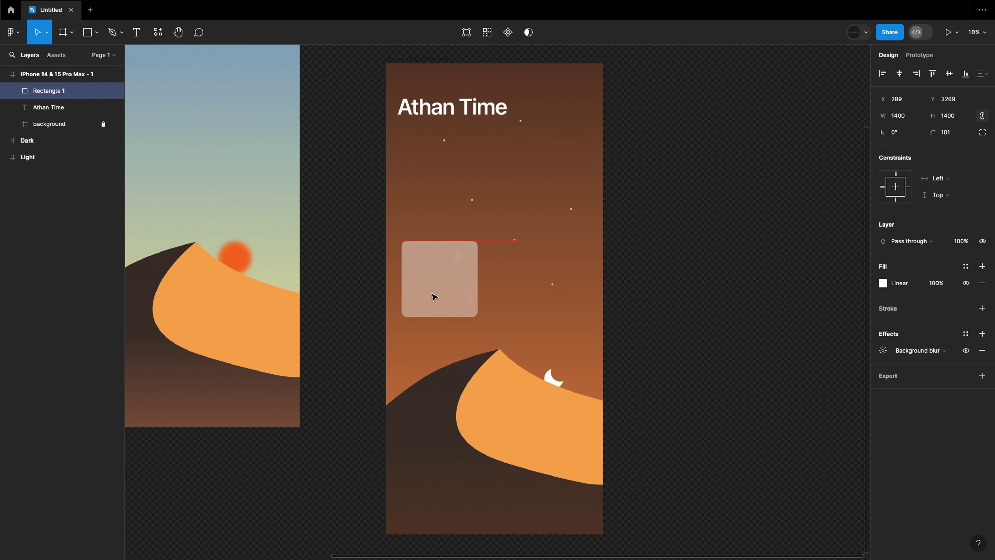
{"action": "key", "text": "Escape"}
{"action": "left_click_drag", "start_coordinate": [451, 109], "coordinate": [482, 190]}
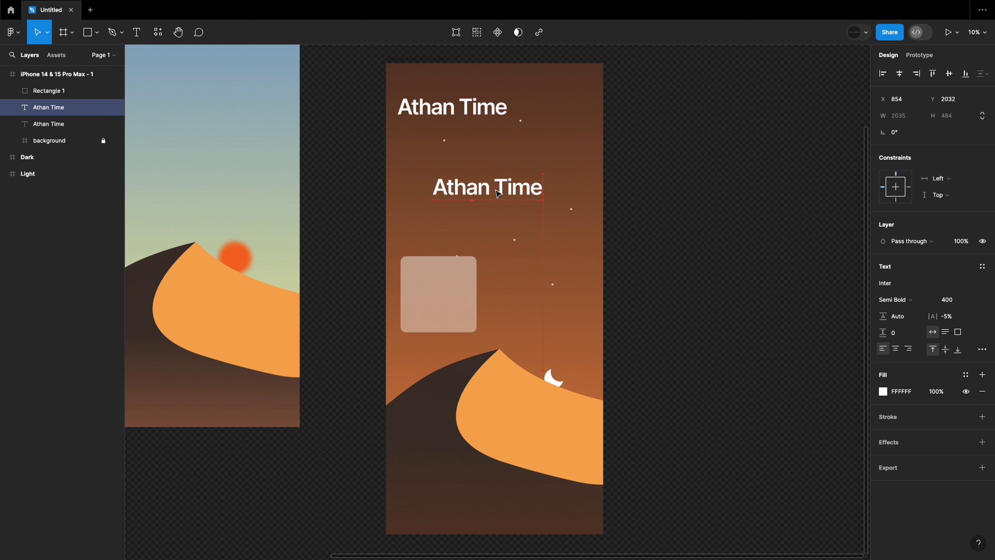
{"action": "key", "text": "Return"}
{"action": "type", "text": "Dhur"}
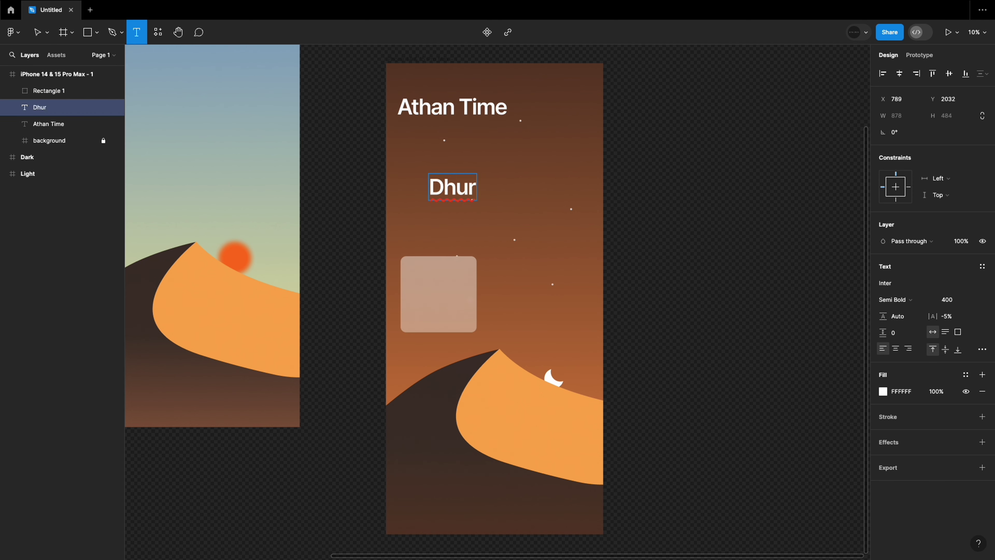
{"action": "key", "text": "Escape"}
Copy the label into a 00:20:55 time at font size 500, centred above the Dhur label
{"action": "left_click_drag", "start_coordinate": [473, 196], "coordinate": [504, 240]}
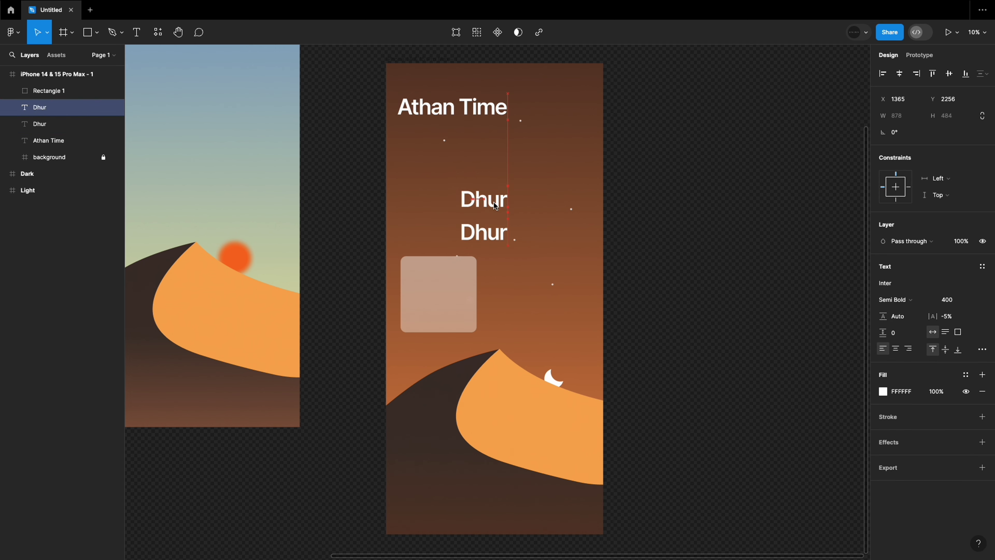
{"action": "key", "text": "Return"}
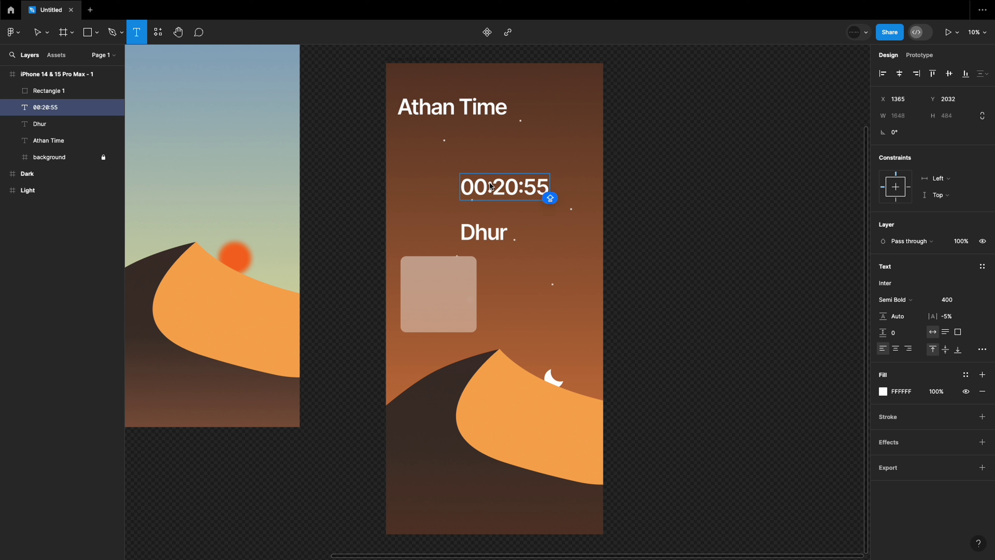
{"action": "key", "text": "Escape"}
{"action": "left_click_drag", "start_coordinate": [491, 186], "coordinate": [480, 190]}
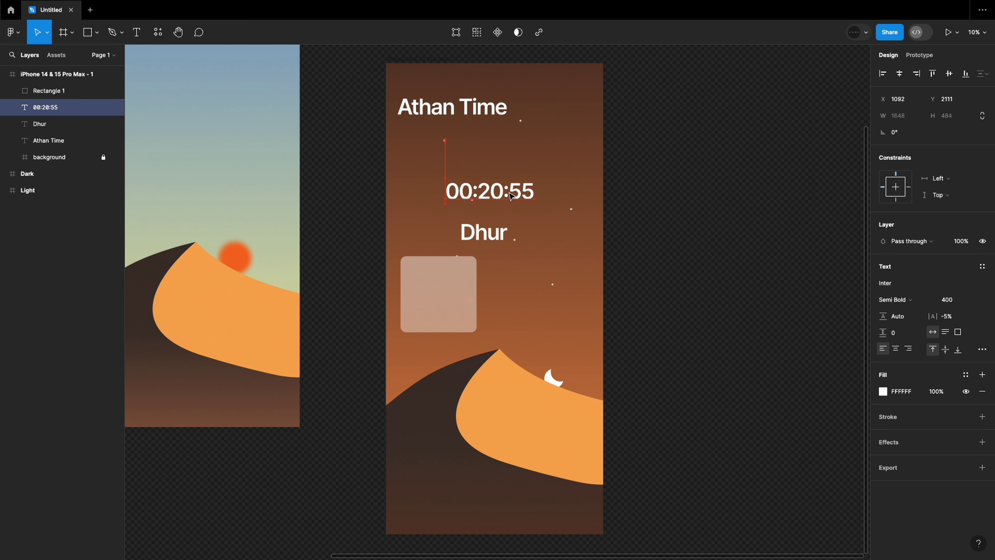
{"action": "left_click", "coordinate": [953, 299]}
{"action": "type", "text": "500"}
{"action": "key", "text": "Return"}
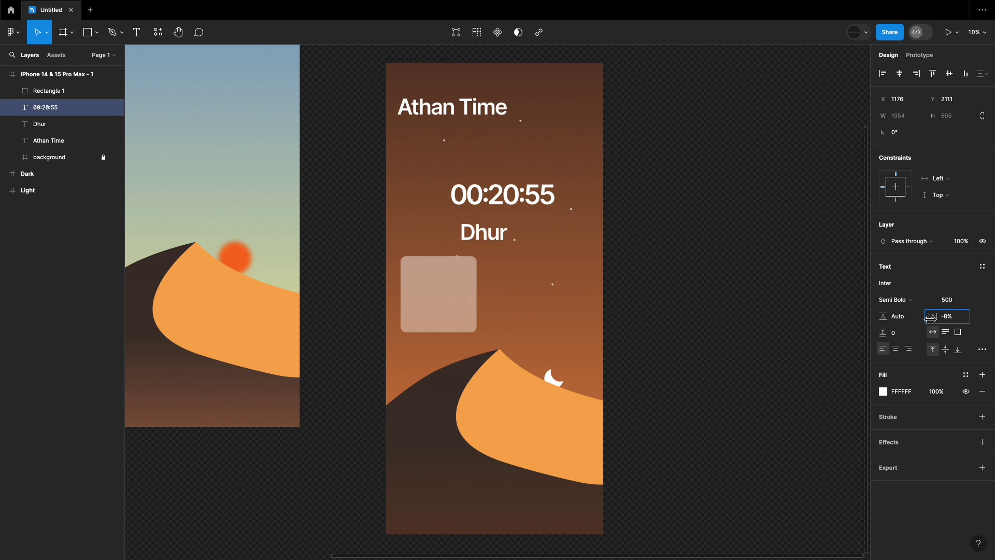
{"action": "left_click_drag", "start_coordinate": [505, 194], "coordinate": [495, 193]}
Change the label to Dhur Time with -6% letter spacing, centred under the time
{"action": "left_click", "coordinate": [483, 243]}
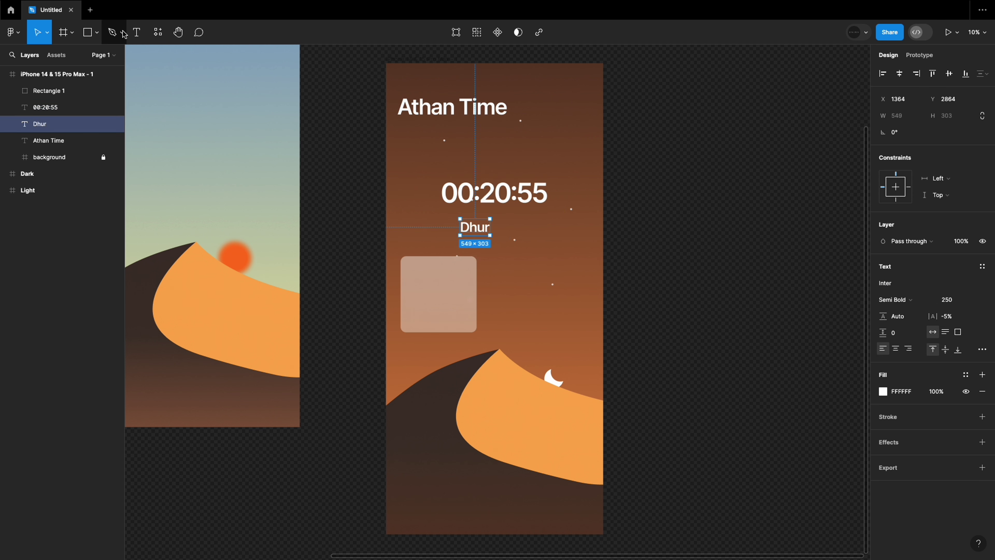
{"action": "key", "text": "Return"}
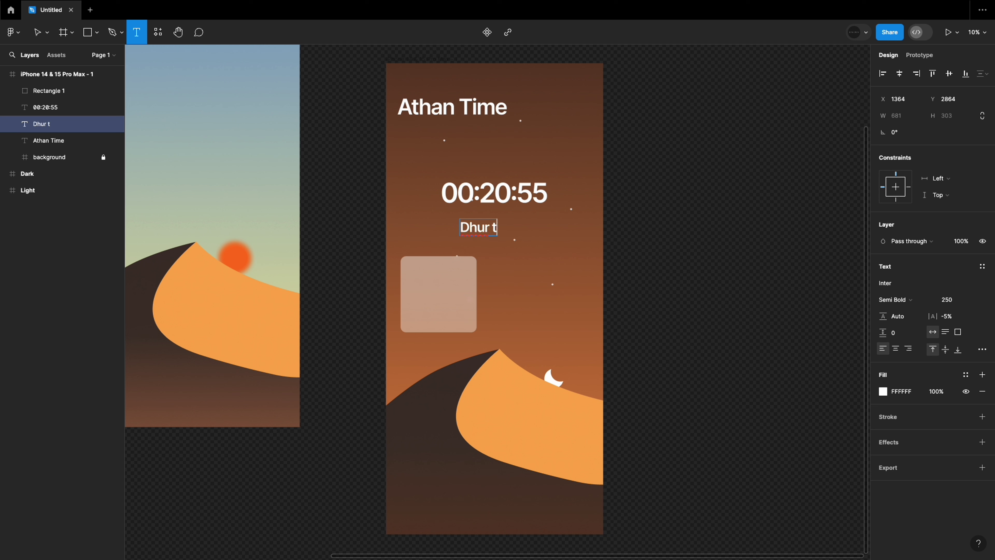
{"action": "key", "text": "Escape"}
{"action": "left_click_drag", "start_coordinate": [491, 237], "coordinate": [490, 231]}
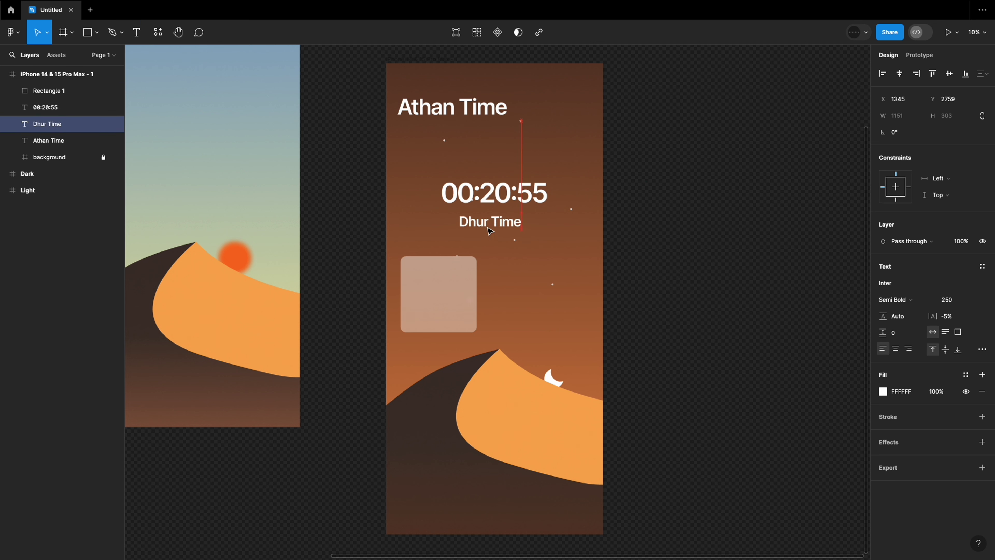
{"action": "left_click_drag", "start_coordinate": [935, 318], "coordinate": [931, 319]}
{"action": "left_click", "coordinate": [716, 327]}
{"action": "left_click_drag", "start_coordinate": [509, 226], "coordinate": [514, 235]}
{"action": "left_click", "coordinate": [679, 298]}
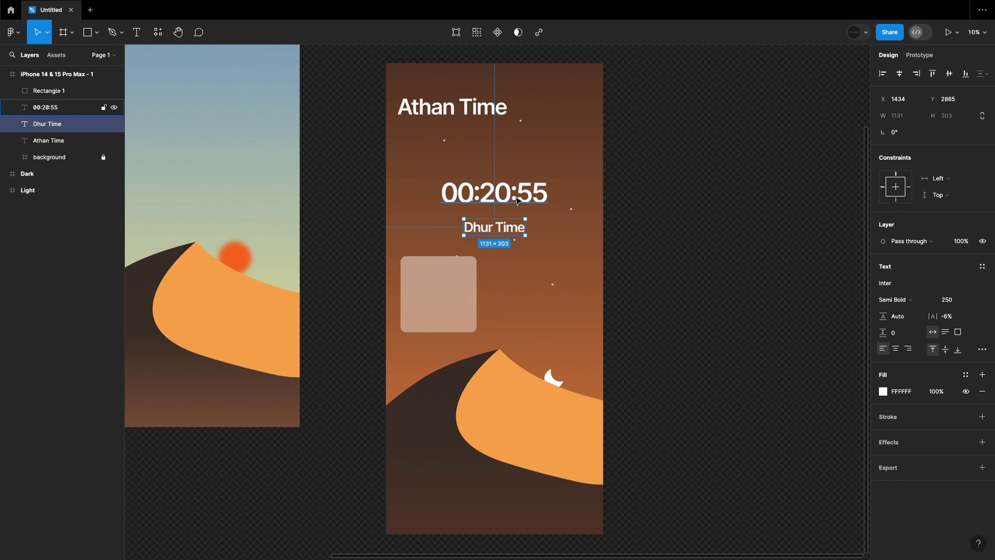
Move the frosted square down about 33 px
{"action": "left_click_drag", "start_coordinate": [494, 192], "coordinate": [494, 198]}
{"action": "left_click", "coordinate": [626, 250]}
{"action": "left_click", "coordinate": [444, 322]}
{"action": "left_click_drag", "start_coordinate": [444, 323], "coordinate": [446, 334]}
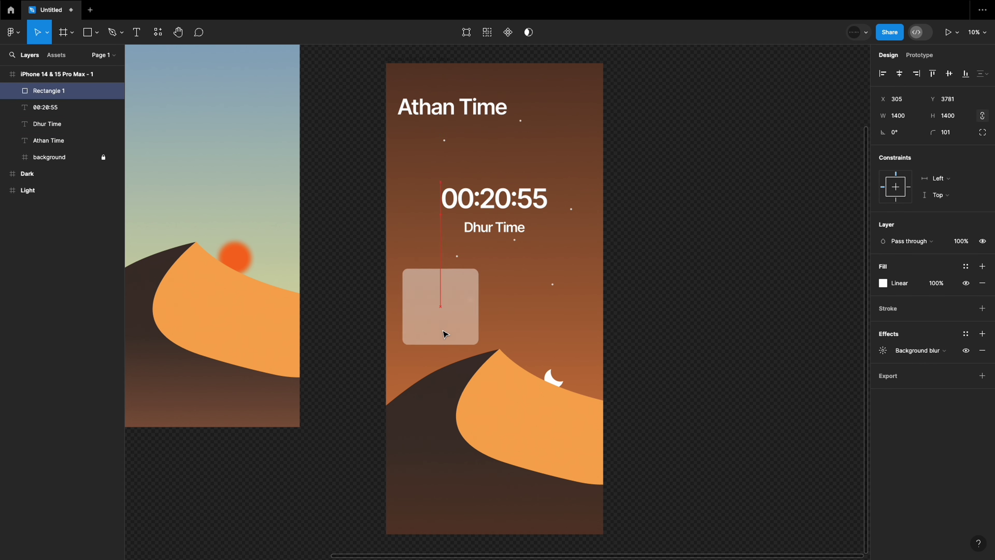
Duplicate the frosted card beside the original and space the pair evenly
{"action": "left_click", "coordinate": [684, 330]}
{"action": "left_click", "coordinate": [470, 281]}
{"action": "left_click_drag", "start_coordinate": [456, 312], "coordinate": [550, 317], "text": "alt"}
{"action": "left_click_drag", "start_coordinate": [443, 318], "coordinate": [446, 318]}
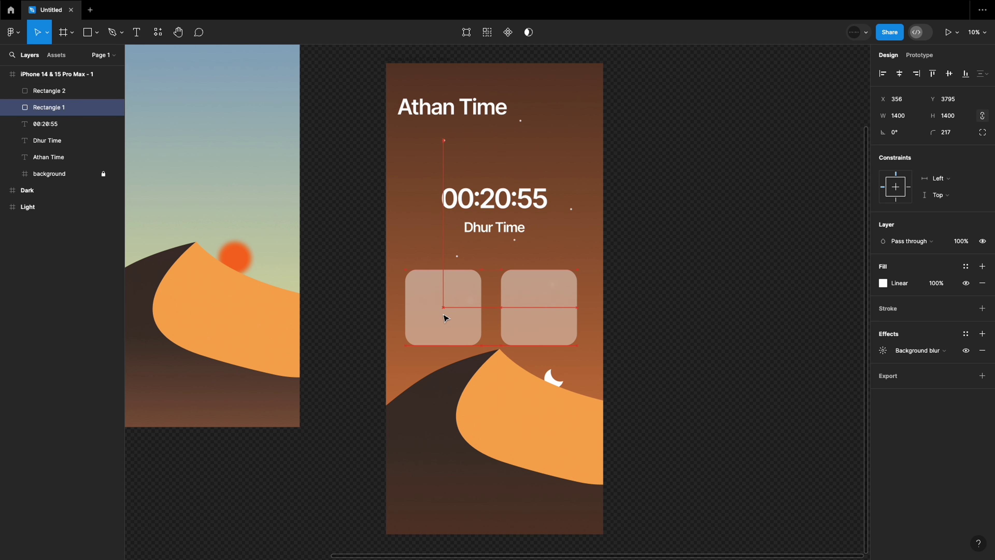
{"action": "left_click_drag", "start_coordinate": [522, 321], "coordinate": [526, 324]}
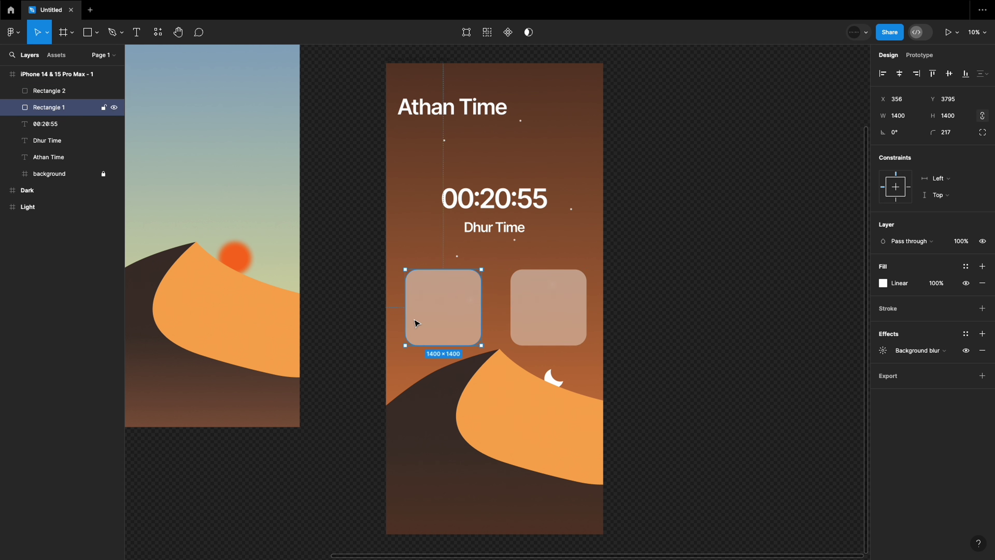
{"action": "left_click_drag", "start_coordinate": [415, 322], "coordinate": [416, 324]}
Group the two cards into a row and duplicate the row below
{"action": "scroll", "coordinate": [416, 323], "scroll_direction": "down", "scroll_amount": 2}
{"action": "left_click", "coordinate": [497, 292]}
{"action": "left_click", "coordinate": [438, 293]}
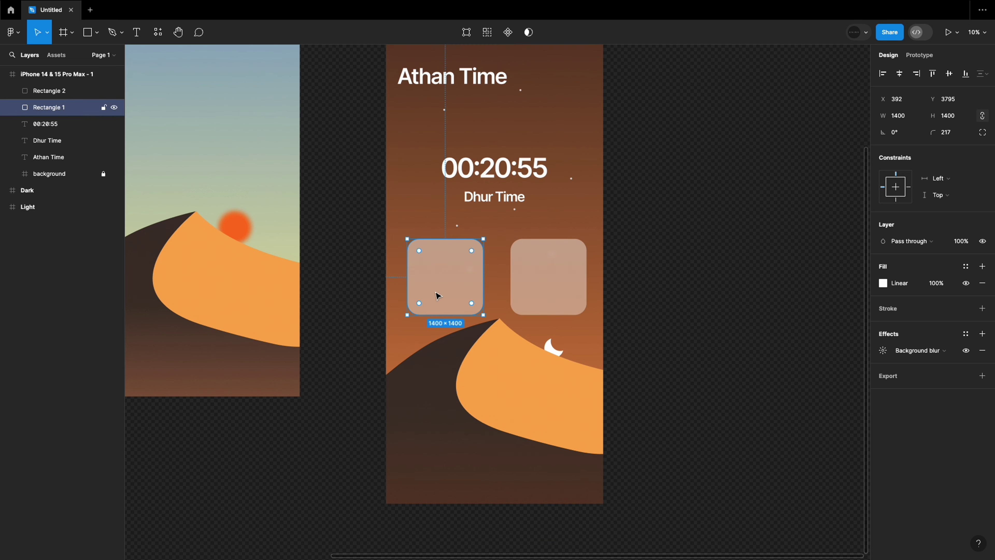
{"action": "left_click", "coordinate": [541, 275], "text": "shift"}
{"action": "right_click", "coordinate": [530, 255]}
{"action": "left_click", "coordinate": [561, 369]}
{"action": "left_click_drag", "start_coordinate": [471, 299], "coordinate": [471, 456]}
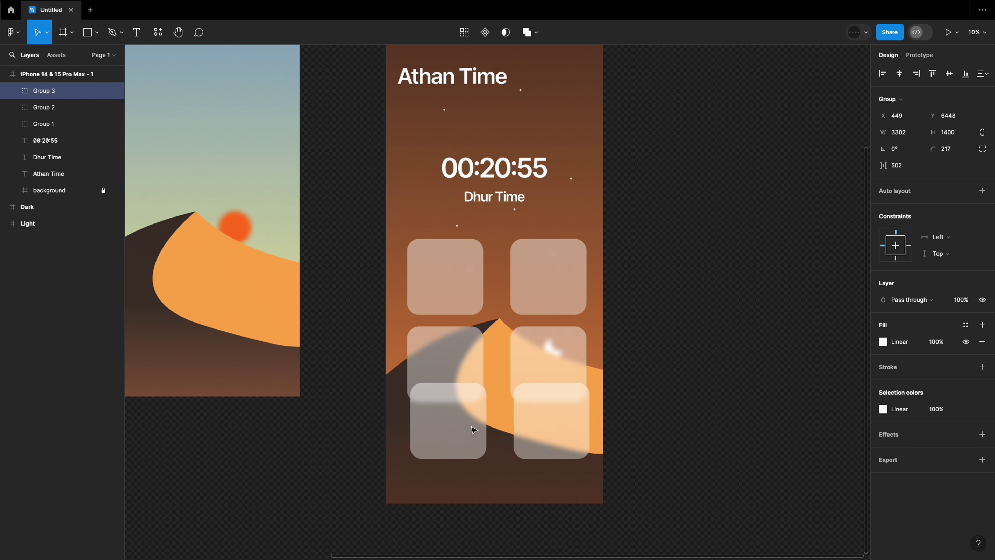
Move the card grid up and centre it, then raise the 00:20:55 timer and Dhur Time label
{"action": "left_click", "coordinate": [465, 368], "text": "shift"}
{"action": "left_click", "coordinate": [459, 299], "text": "shift"}
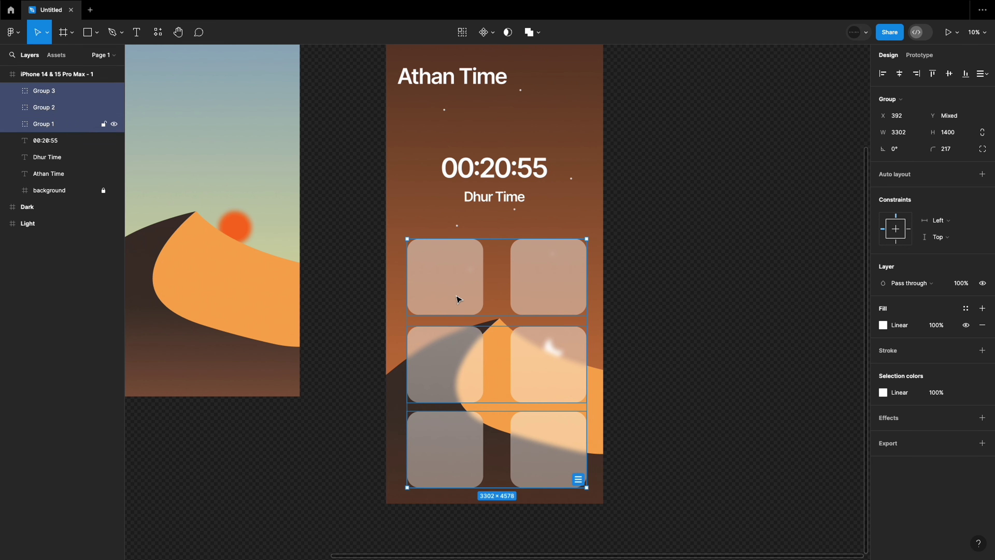
{"action": "left_click_drag", "start_coordinate": [459, 299], "coordinate": [458, 281]}
{"action": "right_click", "coordinate": [458, 279]}
{"action": "key", "text": "Escape"}
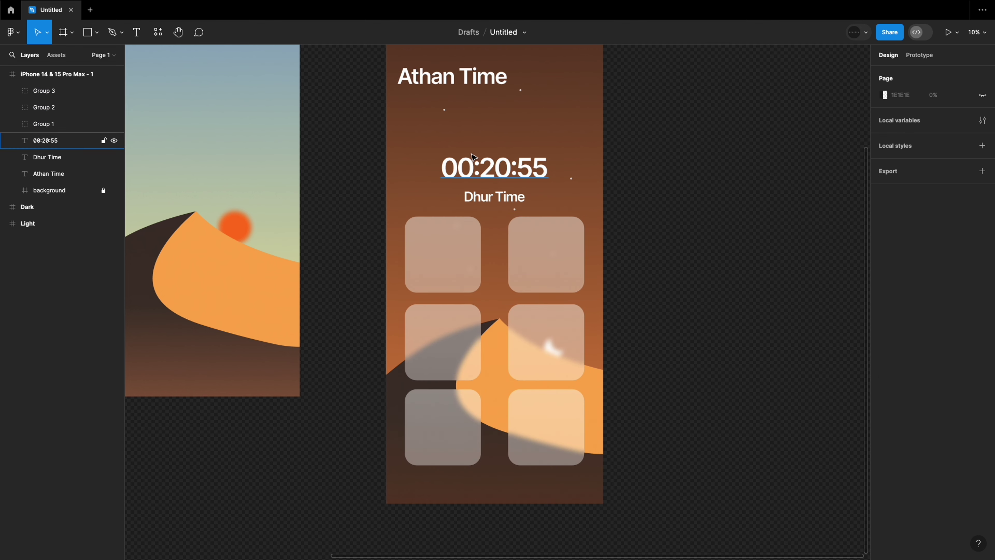
{"action": "left_click_drag", "start_coordinate": [494, 168], "coordinate": [494, 145]}
{"action": "left_click_drag", "start_coordinate": [502, 210], "coordinate": [502, 192]}
Move the three-row card grid down slightly
{"action": "left_click", "coordinate": [533, 250]}
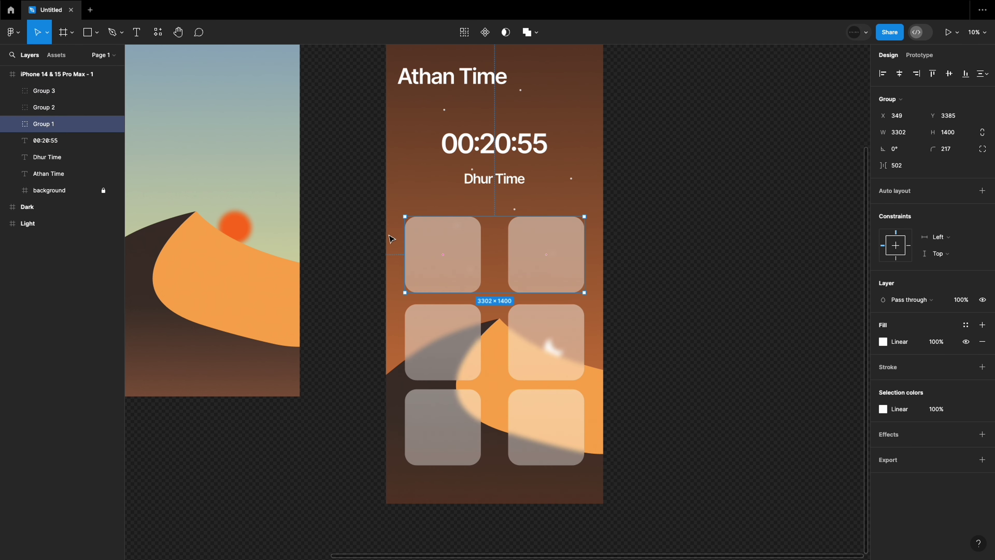
{"action": "left_click", "coordinate": [352, 247]}
{"action": "left_click", "coordinate": [573, 406], "text": "shift"}
{"action": "left_click_drag", "start_coordinate": [575, 456], "coordinate": [575, 464]}
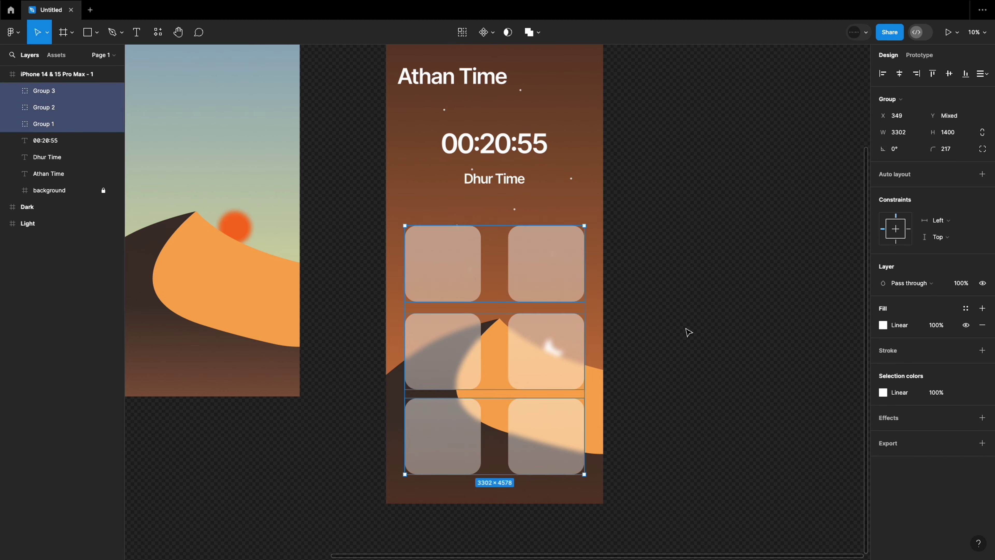
{"action": "left_click", "coordinate": [669, 333]}
Group the three card rows into a single group
{"action": "left_click", "coordinate": [582, 423]}
{"action": "left_click", "coordinate": [572, 365], "text": "shift"}
{"action": "left_click", "coordinate": [568, 274], "text": "shift"}
{"action": "right_click", "coordinate": [568, 274]}
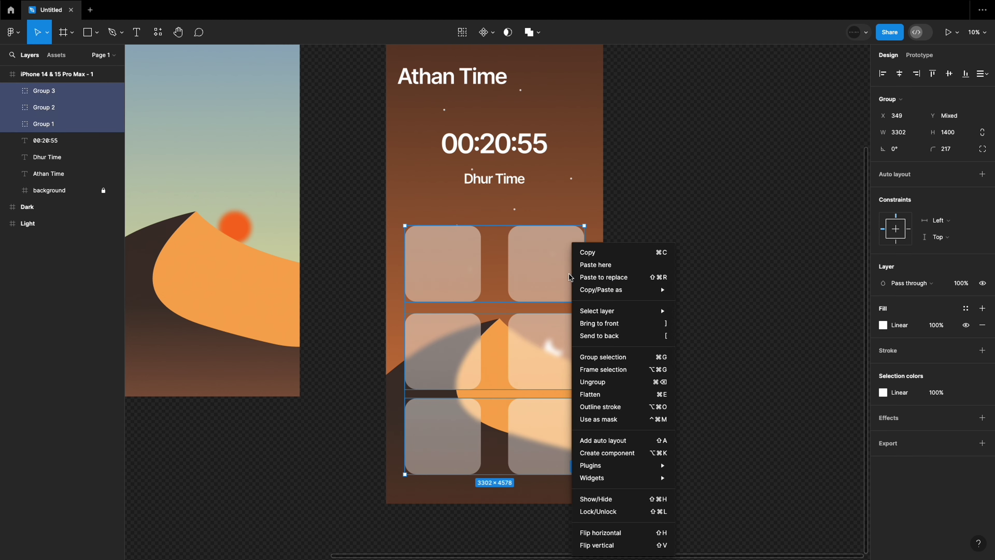
{"action": "left_click", "coordinate": [588, 359]}
{"action": "right_click", "coordinate": [529, 282]}
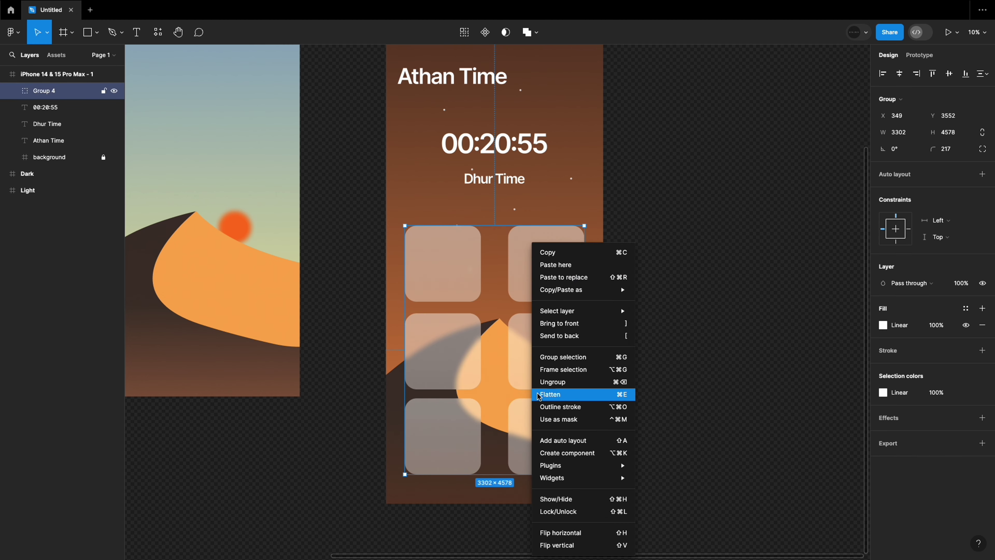
{"action": "left_click", "coordinate": [647, 215]}
Rename the group 'card' and shift the timer and Dhur Time label back down
{"action": "right_click", "coordinate": [47, 91]}
{"action": "left_click", "coordinate": [128, 212]}
{"action": "type", "text": "card"}
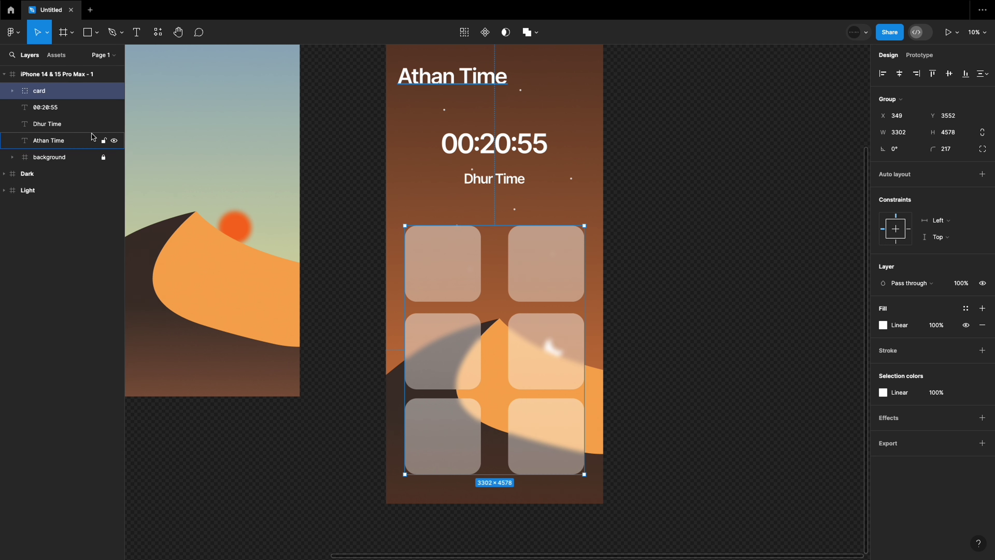
{"action": "left_click", "coordinate": [67, 124]}
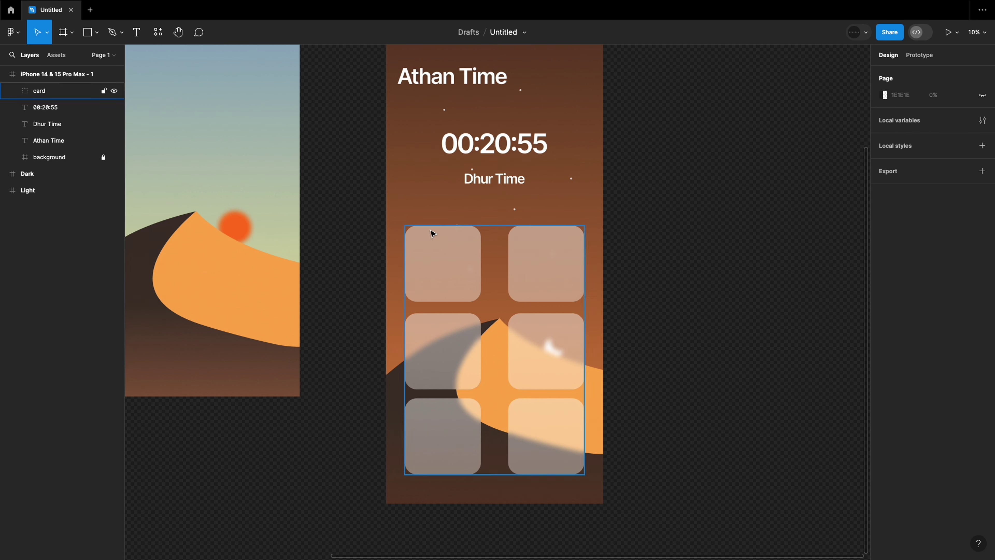
{"action": "left_click_drag", "start_coordinate": [494, 178], "coordinate": [493, 197]}
{"action": "left_click_drag", "start_coordinate": [515, 155], "coordinate": [513, 171]}
{"action": "left_click", "coordinate": [696, 165]}
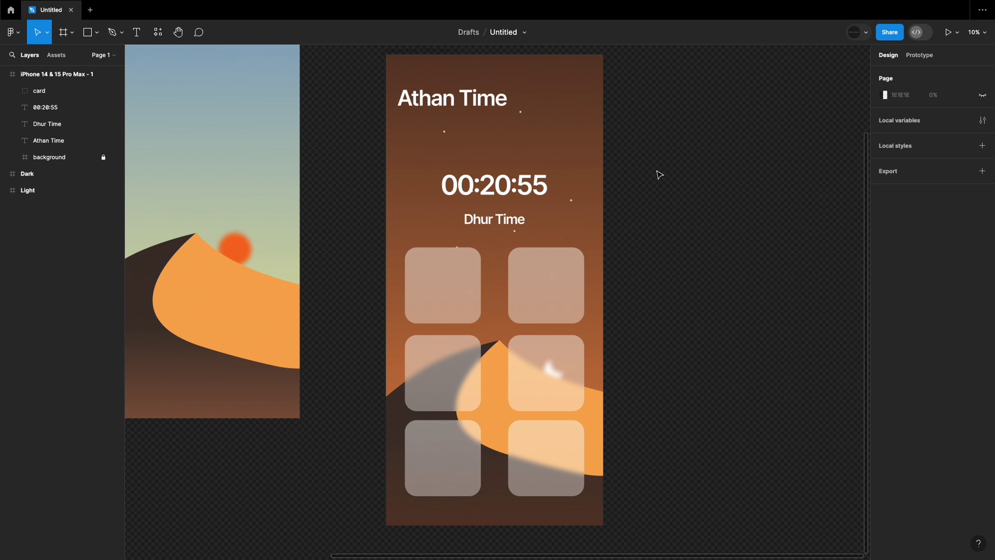
Alt-drag a copy of the Dhur Time label into the first frosted card
{"action": "scroll", "coordinate": [657, 173], "scroll_direction": "up", "scroll_amount": 5}
{"action": "left_click", "coordinate": [516, 347]}
{"action": "left_click", "coordinate": [644, 344]}
{"action": "scroll", "coordinate": [643, 345], "scroll_direction": "down", "scroll_amount": 3}
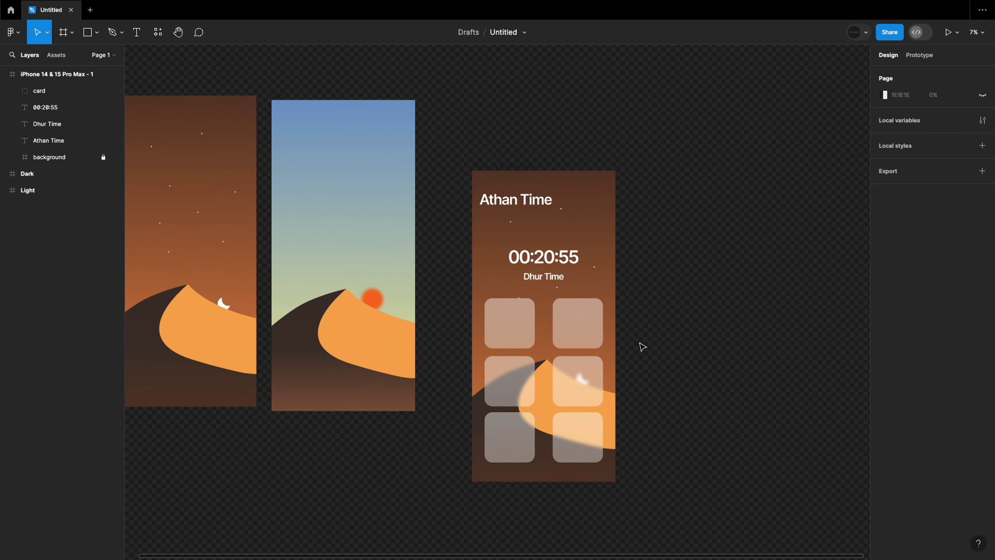
{"action": "scroll", "coordinate": [641, 347], "scroll_direction": "up", "scroll_amount": 5}
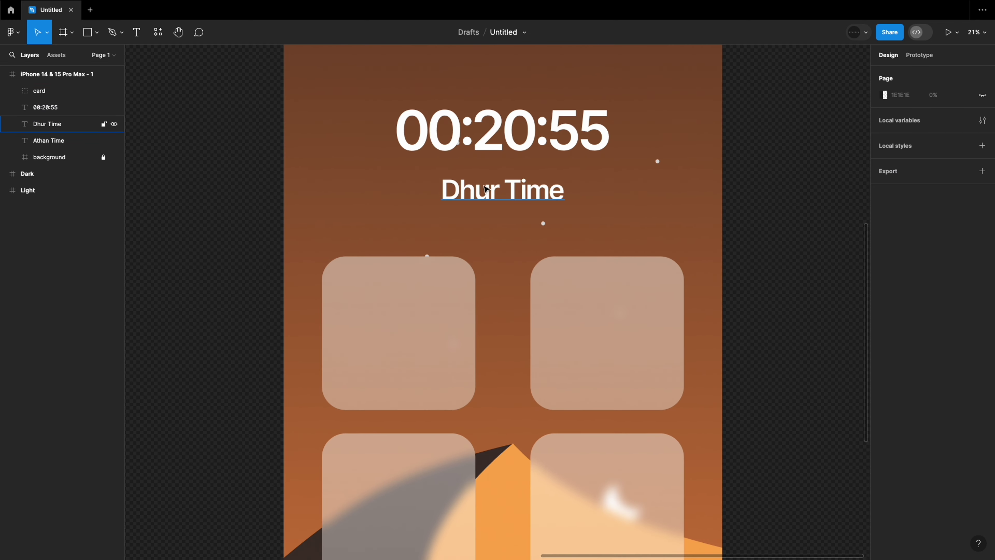
{"action": "left_click_drag", "start_coordinate": [517, 194], "coordinate": [443, 350]}
{"action": "left_click_drag", "start_coordinate": [503, 189], "coordinate": [417, 311]}
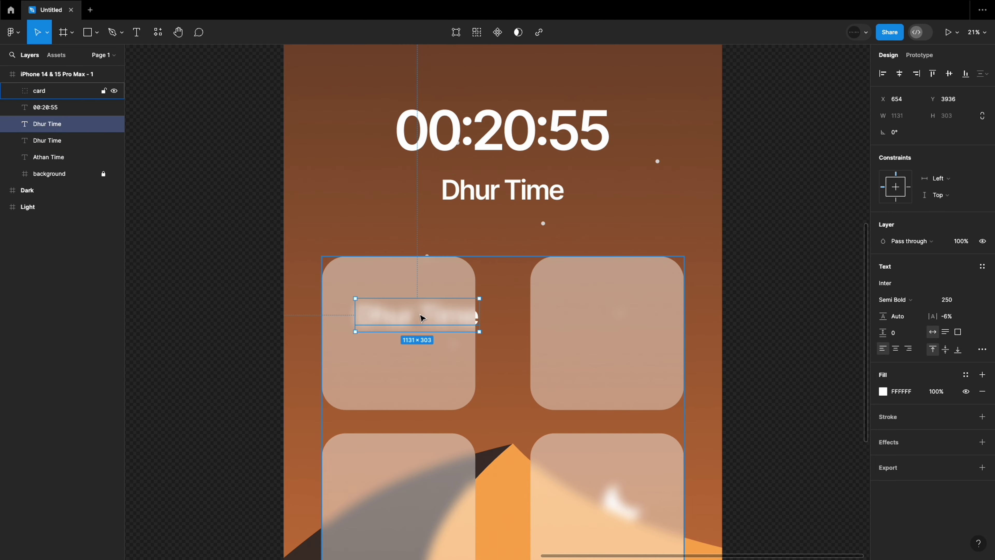
{"action": "scroll", "coordinate": [452, 354], "scroll_direction": "up", "scroll_amount": 3}
Make the copy black (000000) at font size 128, then duplicate it lower in the card
{"action": "left_click", "coordinate": [884, 391]}
{"action": "left_click", "coordinate": [748, 415]}
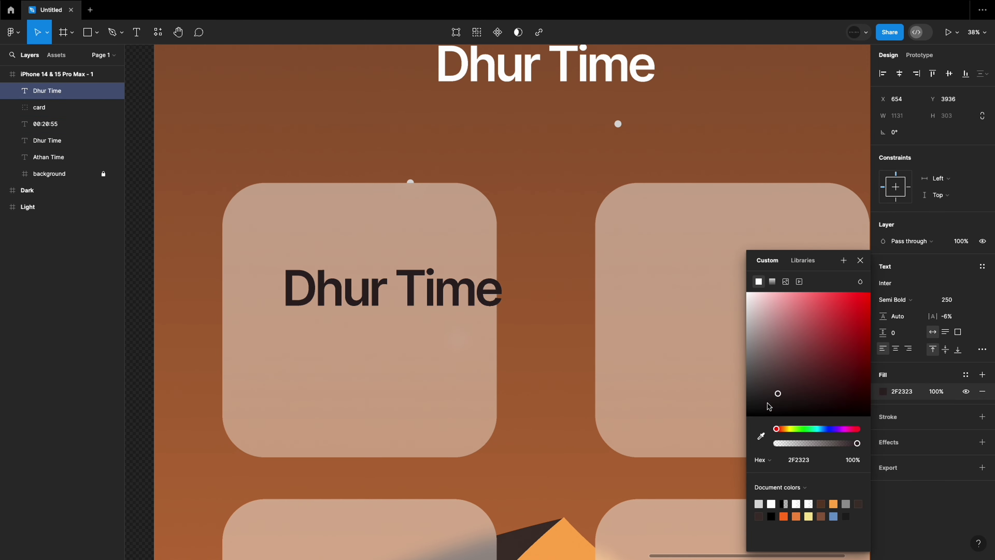
{"action": "left_click", "coordinate": [974, 300]}
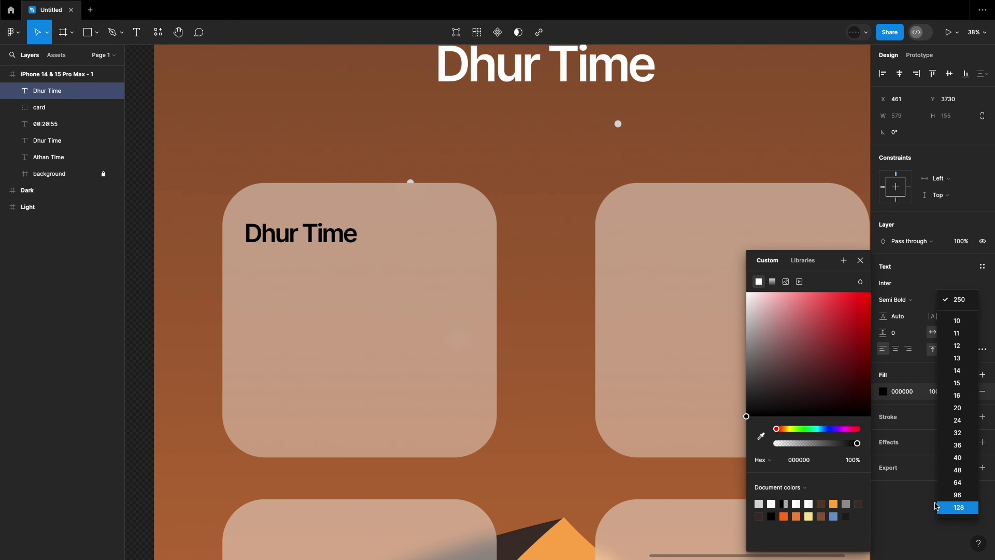
{"action": "left_click", "coordinate": [957, 504]}
{"action": "mouse_move", "coordinate": [340, 244]}
{"action": "left_mouse_down"}
{"action": "mouse_move", "coordinate": [382, 264]}
{"action": "mouse_move", "coordinate": [333, 259]}
{"action": "left_mouse_up"}
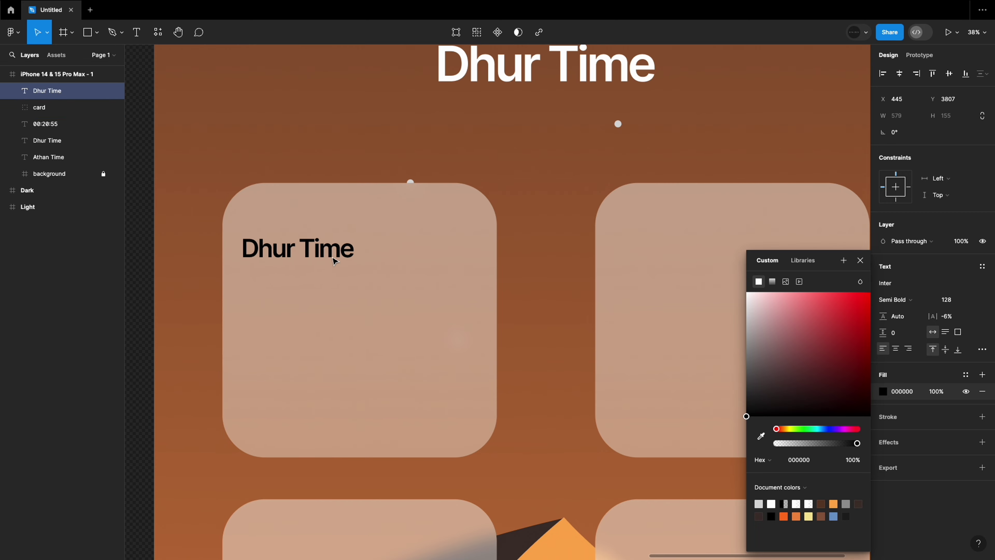
{"action": "key", "text": "Escape"}
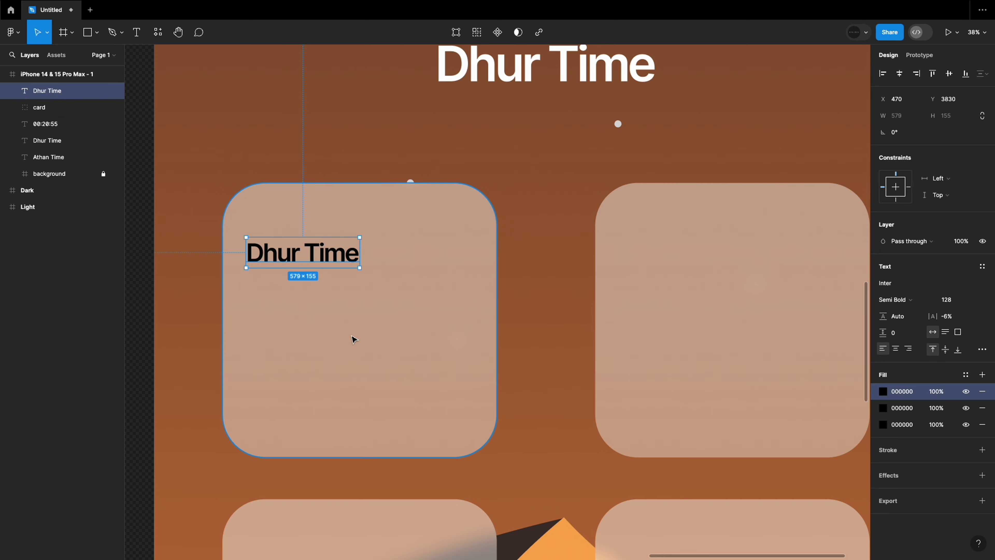
{"action": "mouse_move", "coordinate": [301, 253]}
{"action": "left_mouse_down"}
{"action": "mouse_move", "coordinate": [336, 333]}
{"action": "mouse_move", "coordinate": [301, 253]}
{"action": "mouse_move", "coordinate": [352, 318]}
{"action": "mouse_move", "coordinate": [302, 253]}
{"action": "mouse_move", "coordinate": [343, 345]}
{"action": "left_mouse_up"}
{"action": "left_click", "coordinate": [84, 94]}
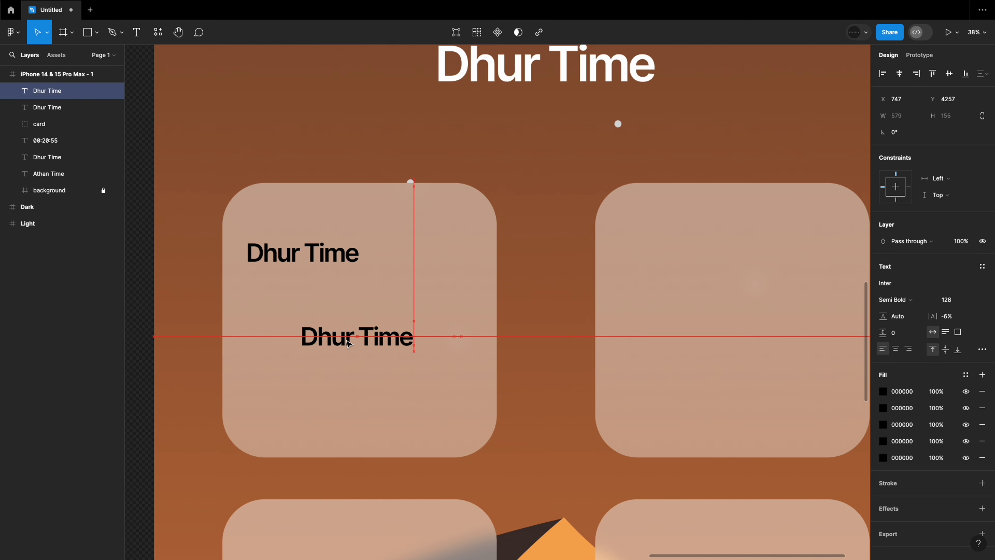
Retype the lower copy as the 04:49 time at font size 200
{"action": "double_click", "coordinate": [336, 337]}
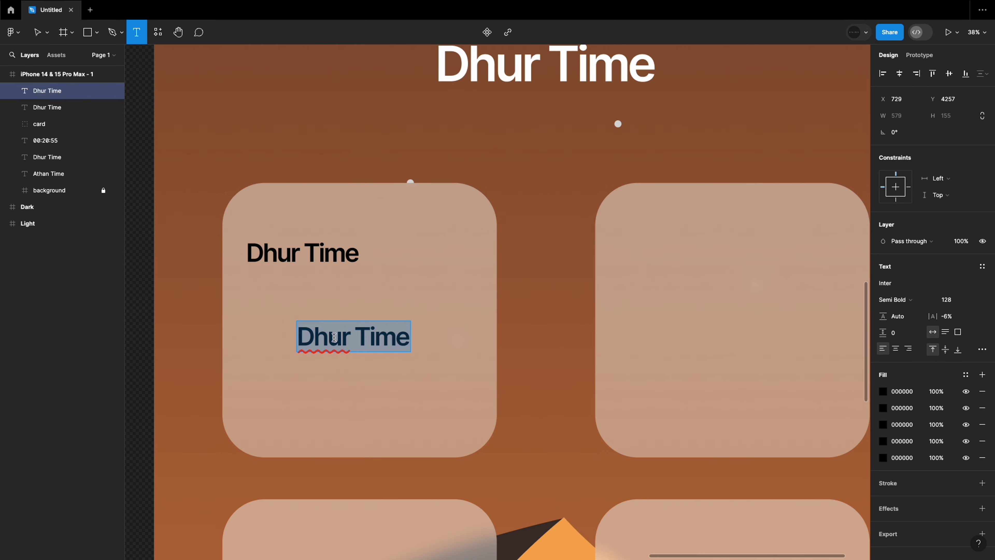
{"action": "type", "text": "13"}
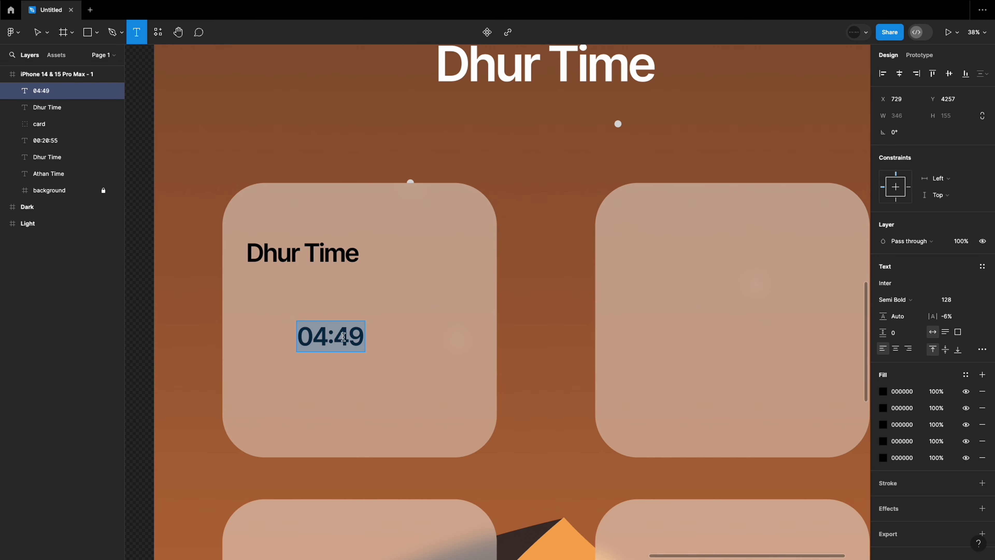
{"action": "left_click", "coordinate": [957, 300]}
{"action": "type", "text": "200"}
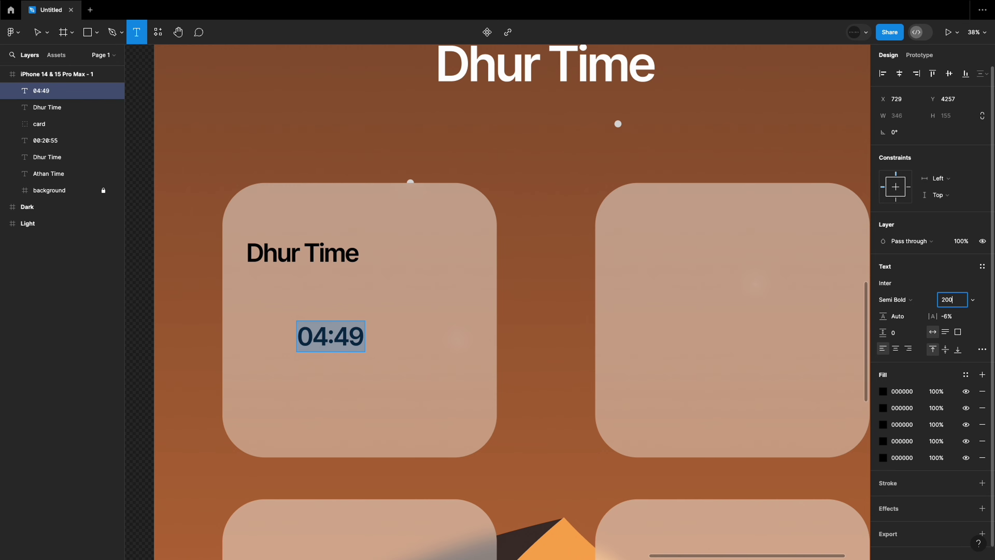
{"action": "key", "text": "Return"}
{"action": "key", "text": "Escape"}
Rename the upper label to Fajr at size 150 and align it with 04:49
{"action": "double_click", "coordinate": [296, 253]}
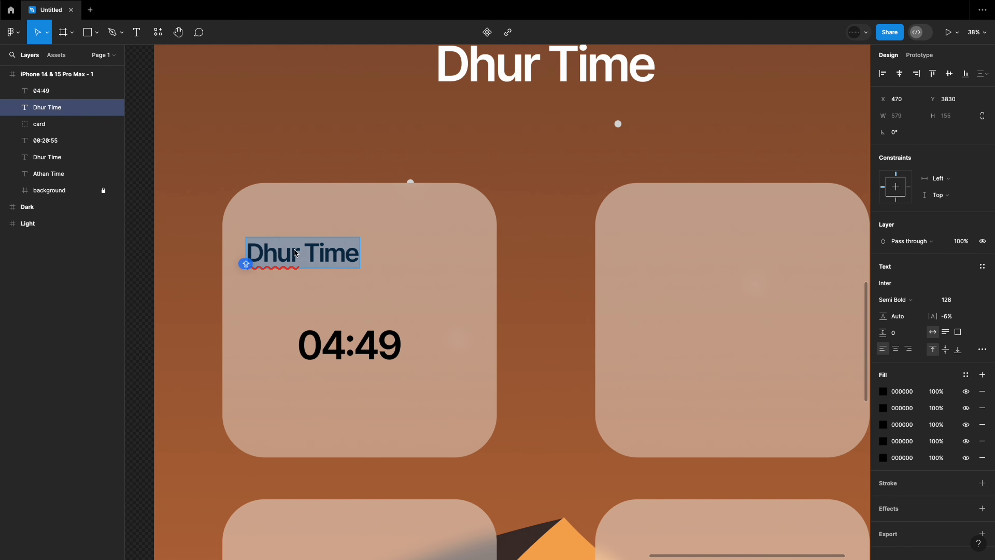
{"action": "type", "text": "Fajr"}
{"action": "left_click", "coordinate": [181, 273]}
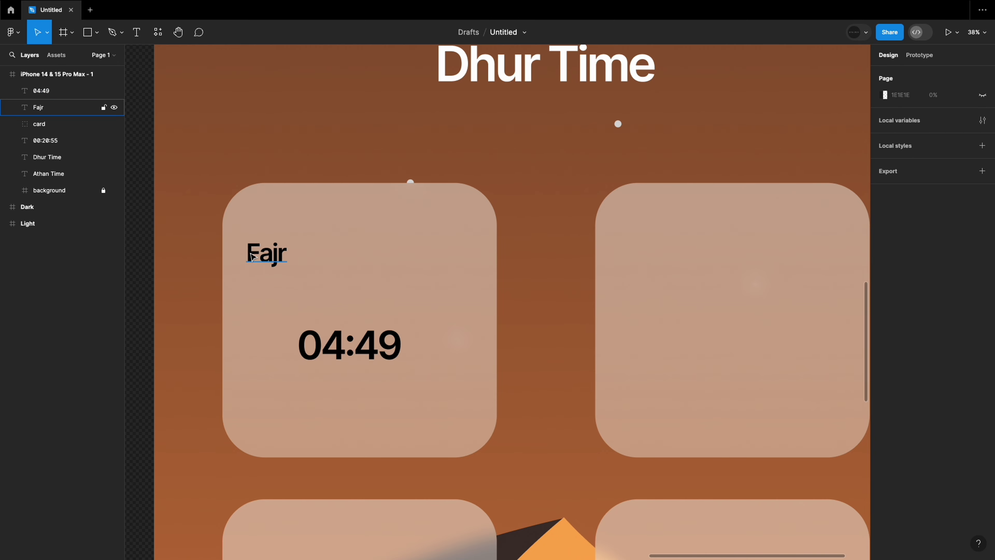
{"action": "left_click_drag", "start_coordinate": [266, 254], "coordinate": [269, 250]}
{"action": "left_click", "coordinate": [957, 301]}
{"action": "type", "text": "15"}
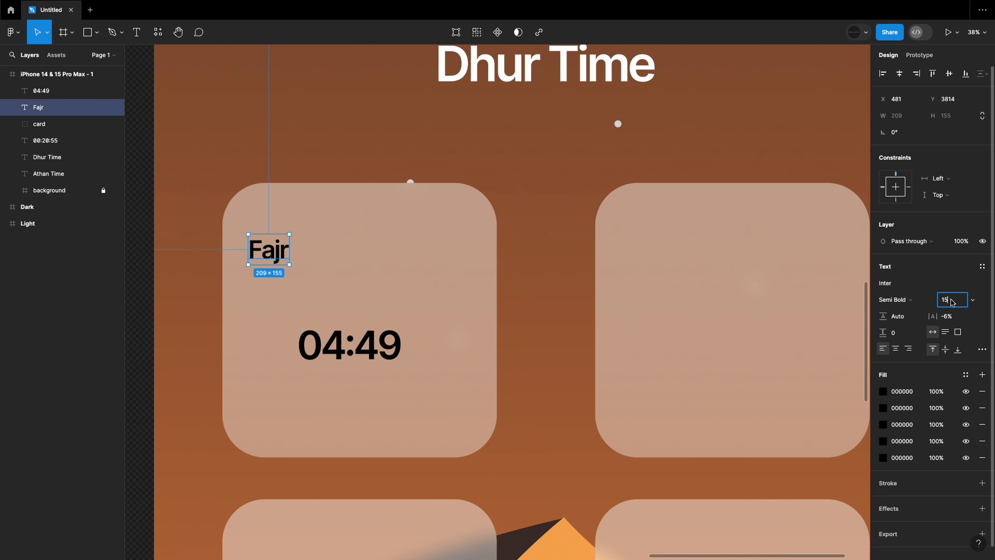
{"action": "type", "text": "0"}
{"action": "key", "text": "Return"}
{"action": "left_click_drag", "start_coordinate": [348, 360], "coordinate": [349, 352]}
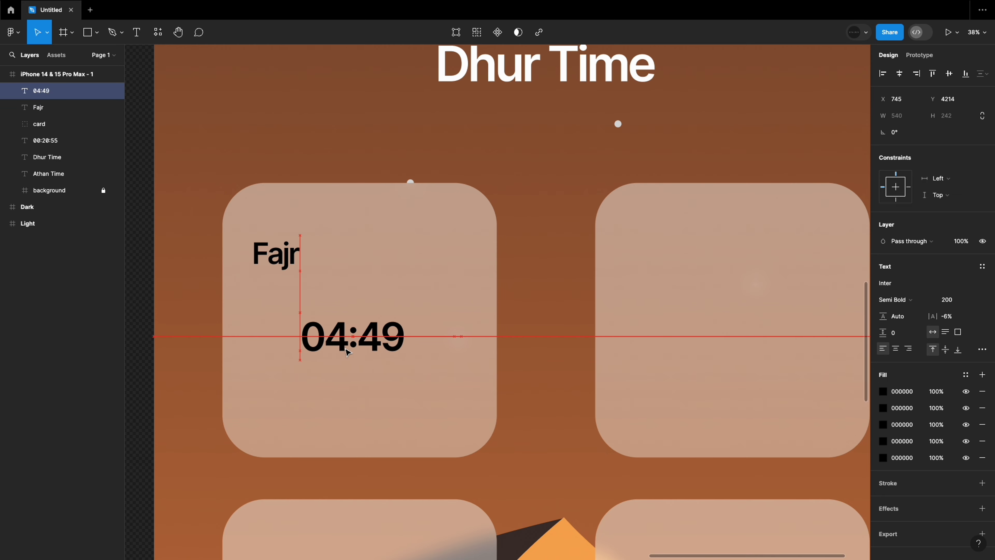
{"action": "left_click", "coordinate": [186, 402]}
Change the Fajr label's fill colour to white
{"action": "scroll", "coordinate": [198, 413], "scroll_direction": "up", "scroll_amount": 1}
{"action": "left_click", "coordinate": [260, 220]}
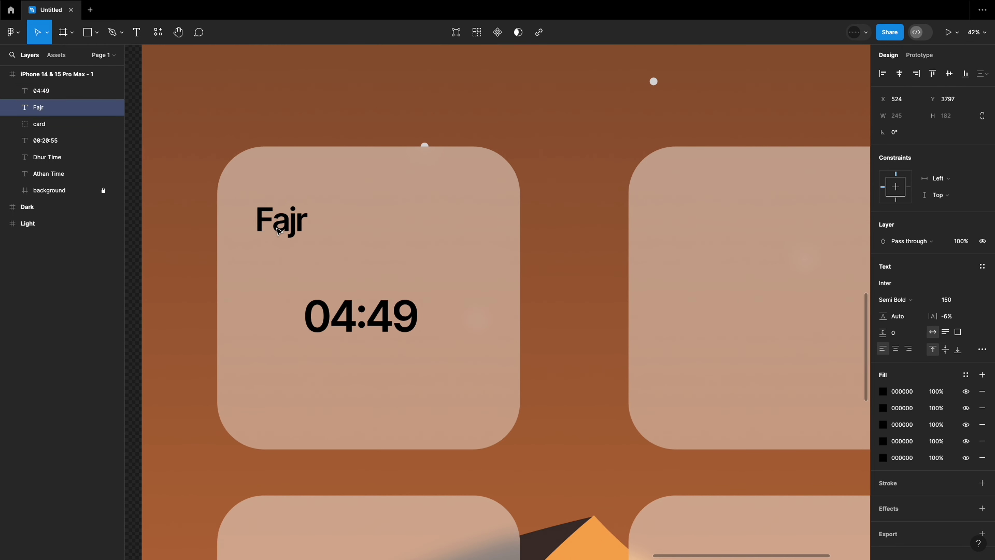
{"action": "left_click", "coordinate": [883, 391]}
{"action": "key", "text": "shift+Tab"}
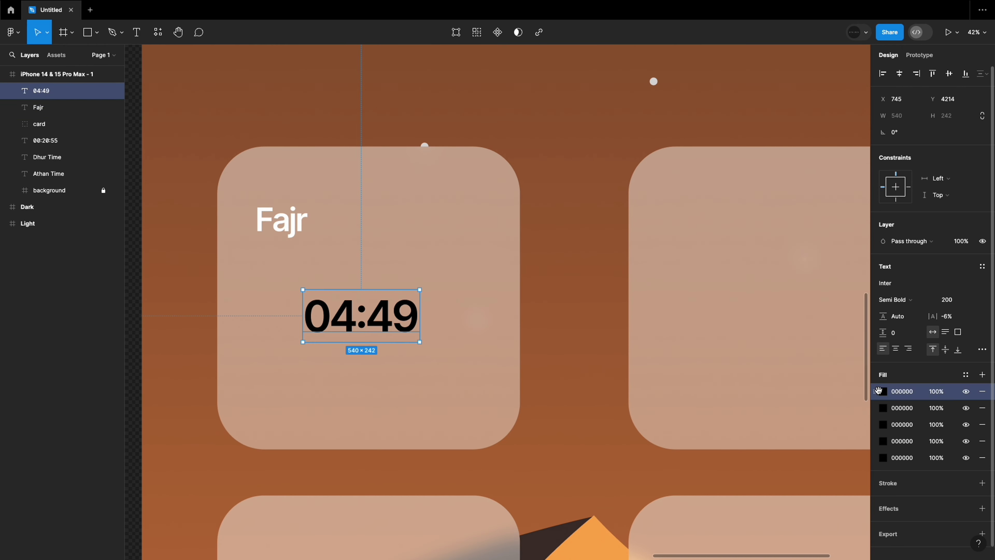
{"action": "left_click", "coordinate": [889, 394]}
Give the card group a white FFFFFF inside stroke of weight 5
{"action": "left_click", "coordinate": [40, 124]}
{"action": "scroll", "coordinate": [153, 394], "scroll_direction": "down", "scroll_amount": 3}
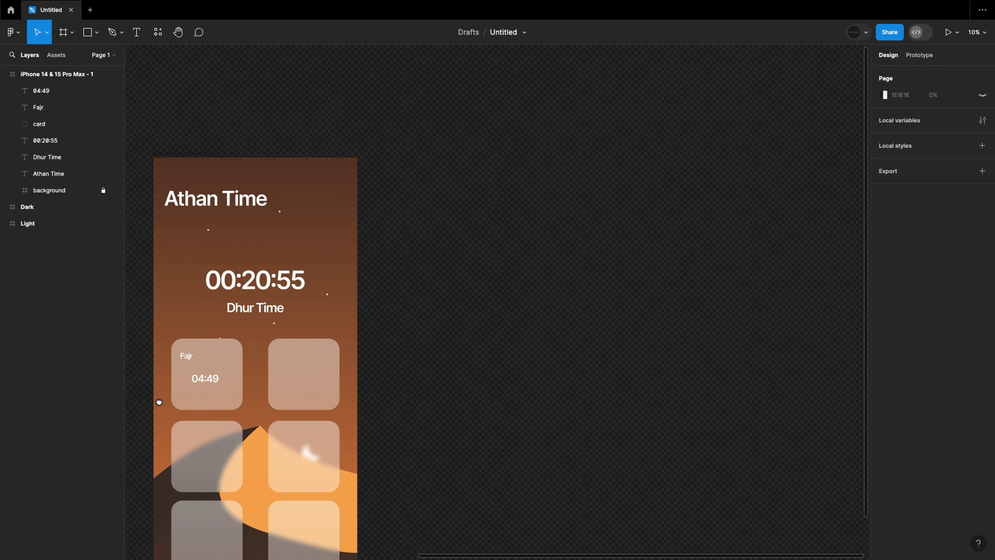
{"action": "scroll", "coordinate": [156, 396], "scroll_direction": "down", "scroll_amount": 3}
{"action": "left_click", "coordinate": [906, 360]}
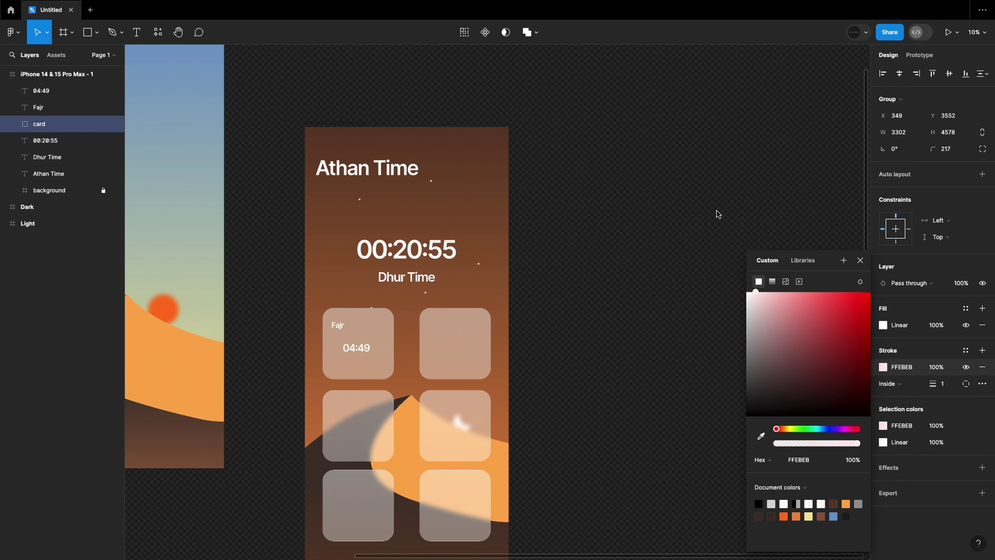
{"action": "key", "text": "shift+2"}
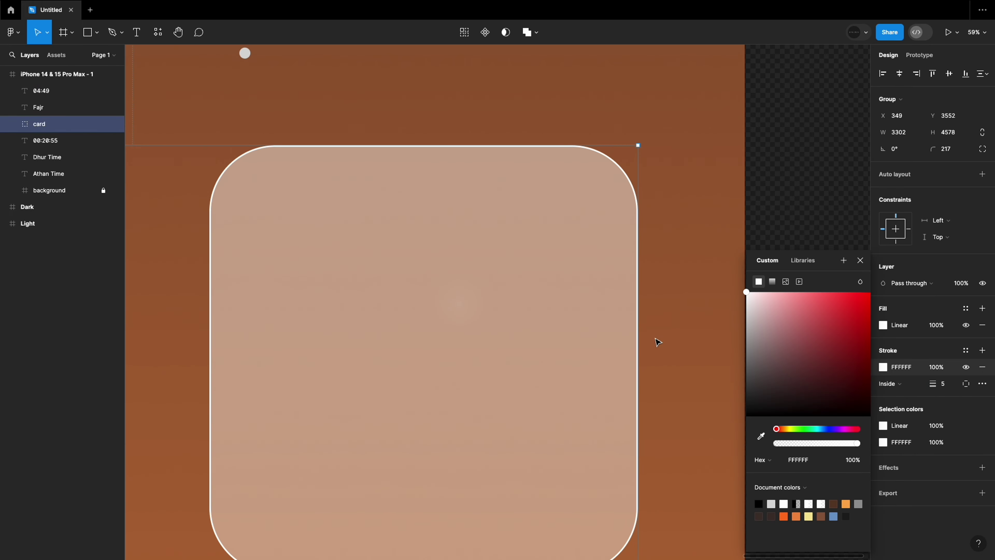
{"action": "scroll", "coordinate": [633, 431], "scroll_direction": "down", "scroll_amount": 5}
Select the 04:49 time text and open its fill colour value for editing
{"action": "left_click", "coordinate": [613, 315]}
{"action": "scroll", "coordinate": [614, 315], "scroll_direction": "up", "scroll_amount": 3}
{"action": "left_click", "coordinate": [345, 254]}
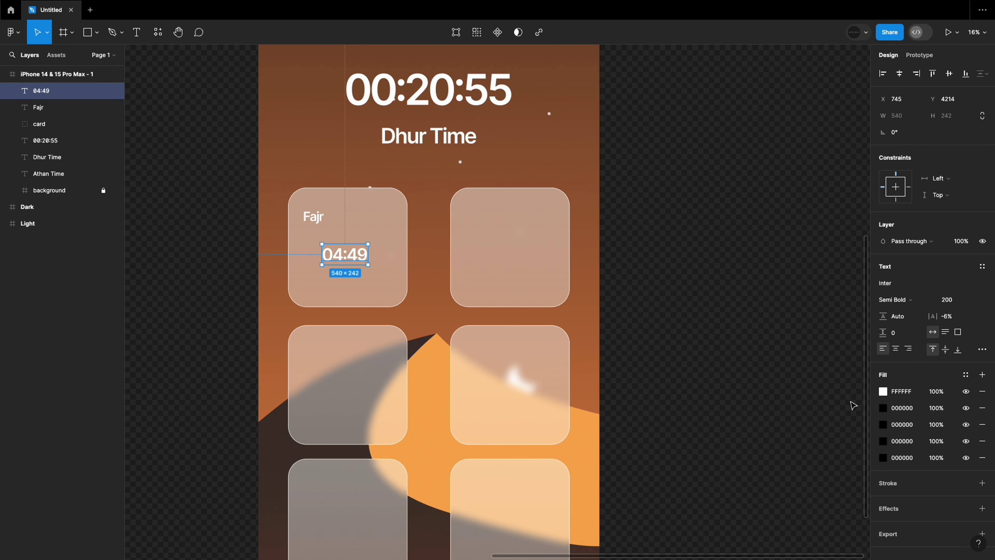
{"action": "left_click", "coordinate": [883, 392]}
{"action": "key", "text": "Escape"}
{"action": "left_click", "coordinate": [360, 260]}
{"action": "left_click", "coordinate": [886, 391]}
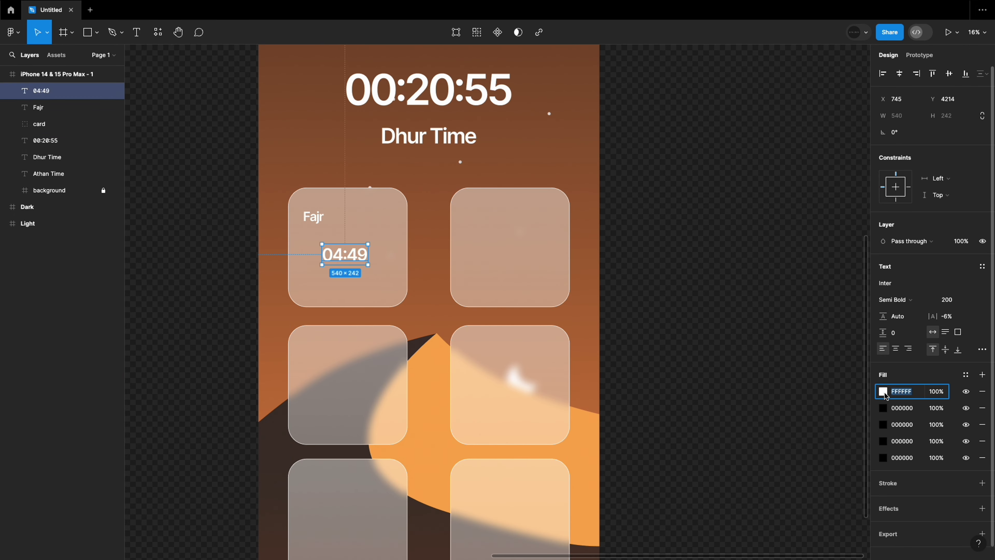
Set the 04:49 time's fill to 000000 black
{"action": "type", "text": "000000"}
{"action": "key", "text": "Return"}
{"action": "key", "text": "Escape"}
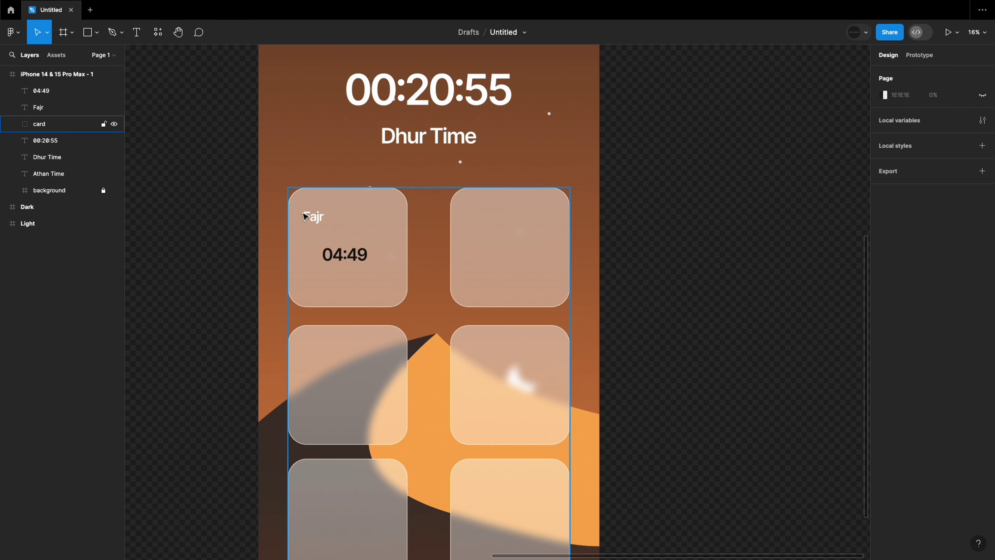
{"action": "left_click", "coordinate": [305, 217]}
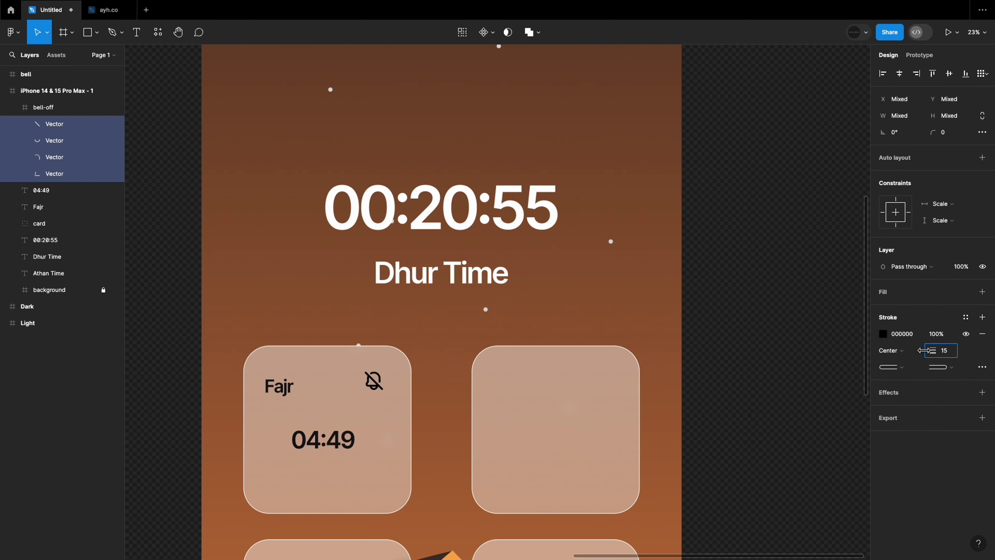
Select the bell-off icon and its line strokes in the Fajr card
{"action": "left_click", "coordinate": [43, 108]}
{"action": "scroll", "coordinate": [377, 388], "scroll_direction": "up", "scroll_amount": 5}
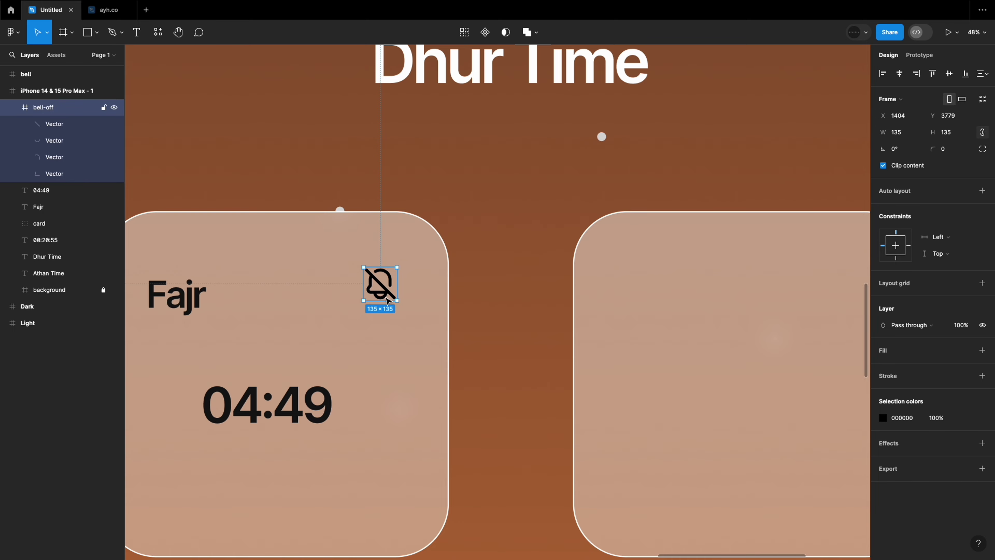
{"action": "left_click", "coordinate": [54, 123]}
{"action": "left_click", "coordinate": [55, 174], "text": "shift"}
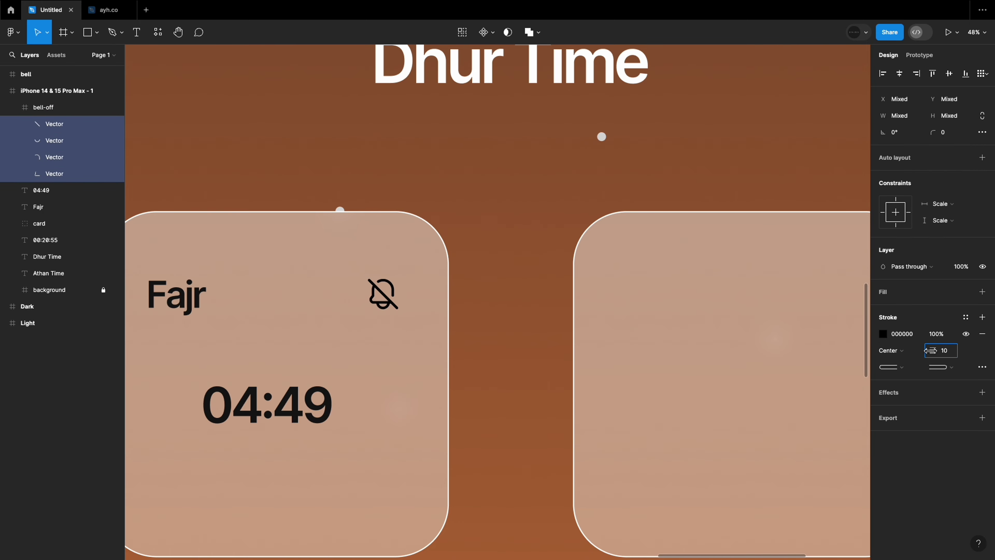
{"action": "left_click", "coordinate": [509, 409]}
{"action": "scroll", "coordinate": [513, 415], "scroll_direction": "down", "scroll_amount": 5}
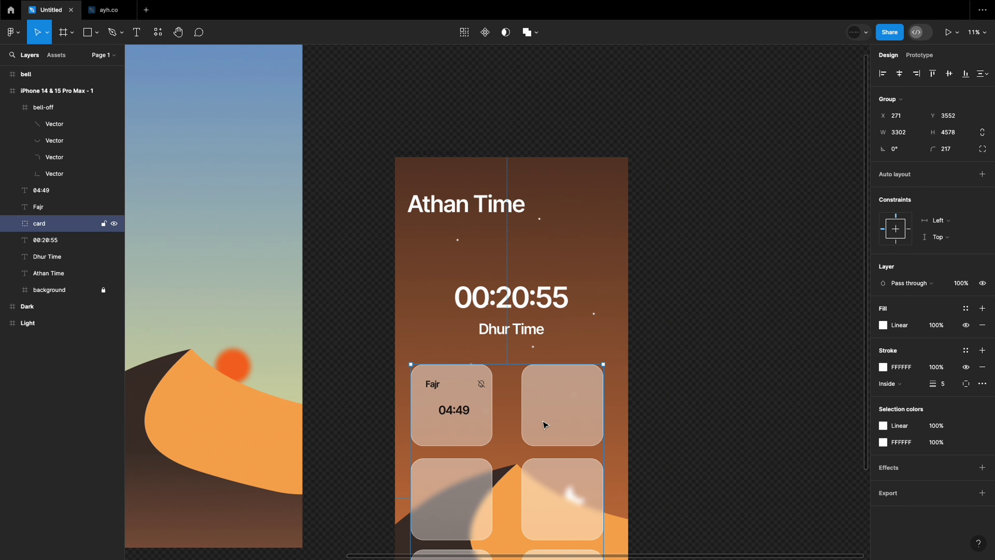
{"action": "left_click", "coordinate": [702, 296]}
{"action": "scroll", "coordinate": [702, 296], "scroll_direction": "down", "scroll_amount": 4}
{"action": "scroll", "coordinate": [433, 310], "scroll_direction": "up", "scroll_amount": 5, "text": "ctrl"}
{"action": "left_click", "coordinate": [535, 266]}
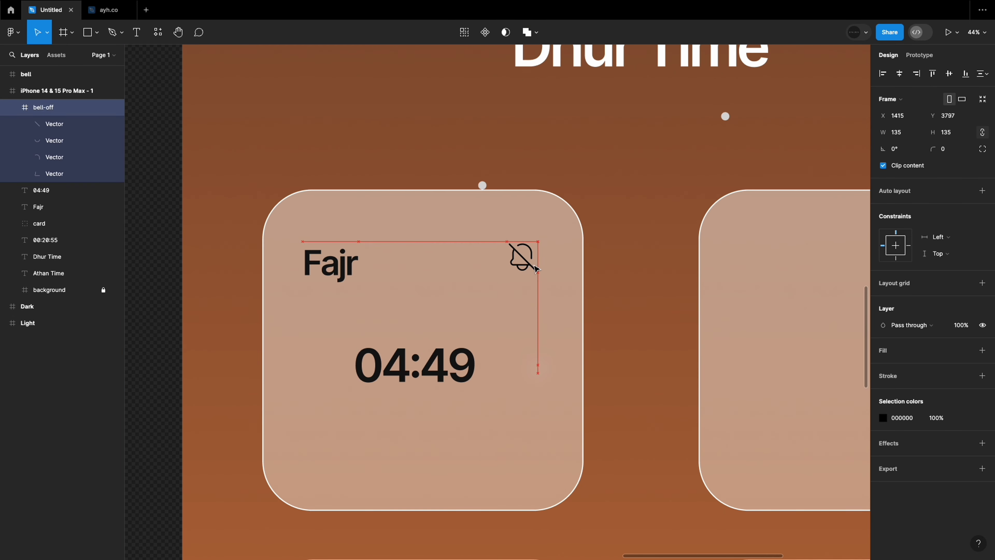
Enlarge the Fajr label to font size 180
{"action": "key", "text": "Tab"}
{"action": "key", "text": "Tab"}
{"action": "left_click", "coordinate": [139, 36]}
{"action": "left_click", "coordinate": [356, 263]}
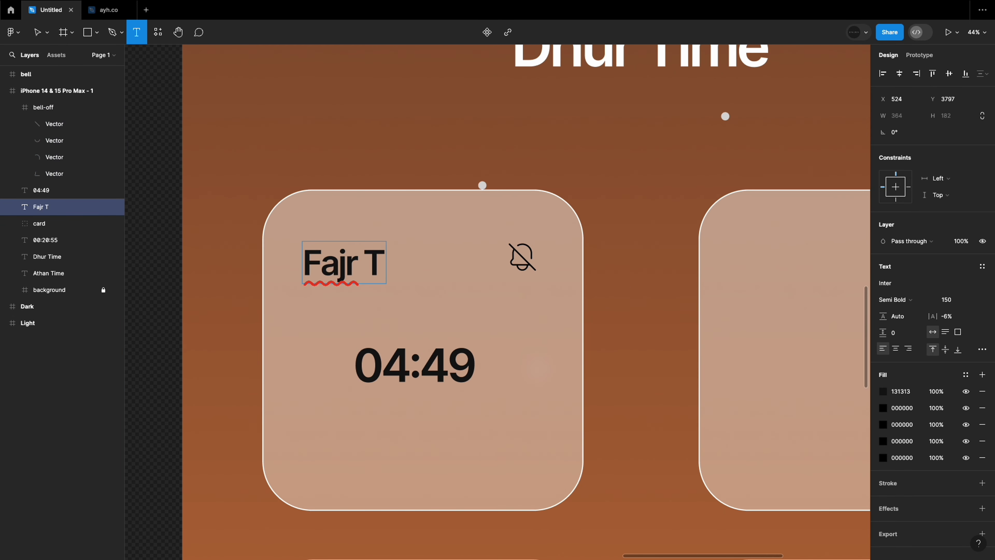
{"action": "key", "text": "ctrl+a"}
{"action": "left_click", "coordinate": [952, 300]}
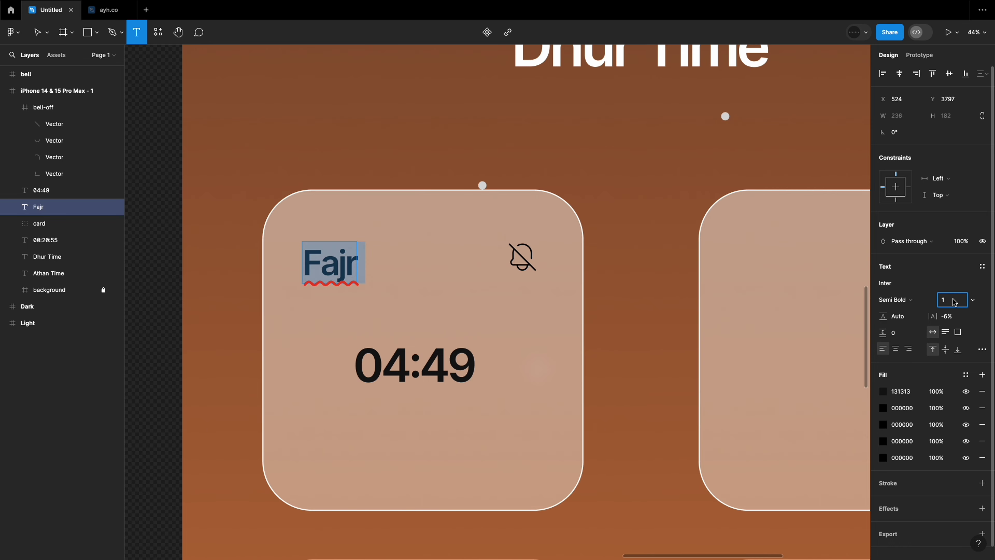
{"action": "type", "text": "80"}
{"action": "key", "text": "Return"}
{"action": "key", "text": "Escape"}
{"action": "key", "text": "Escape"}
Stack Fajr directly above a size-150 04:49 at the card's lower left
{"action": "left_click_drag", "start_coordinate": [349, 282], "coordinate": [351, 279]}
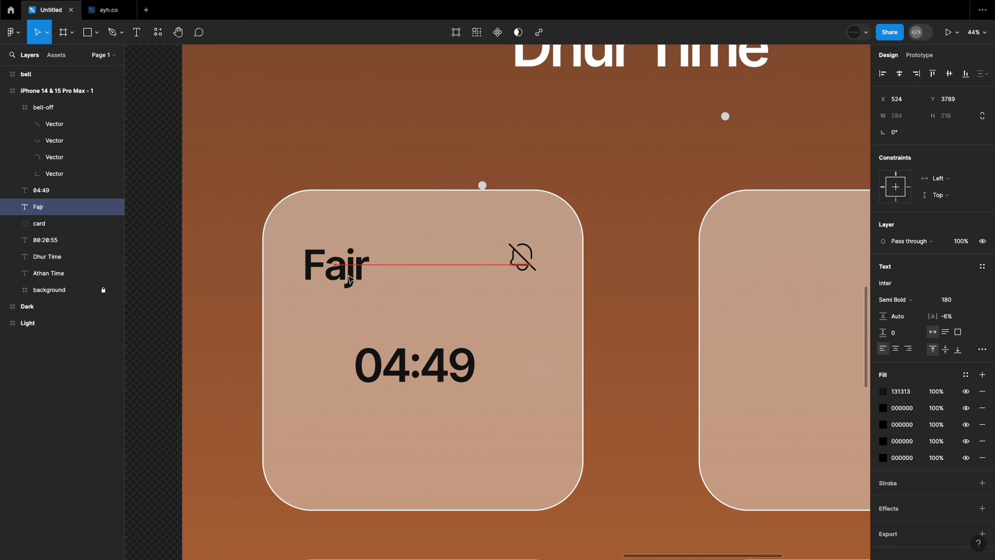
{"action": "left_click_drag", "start_coordinate": [456, 376], "coordinate": [464, 377]}
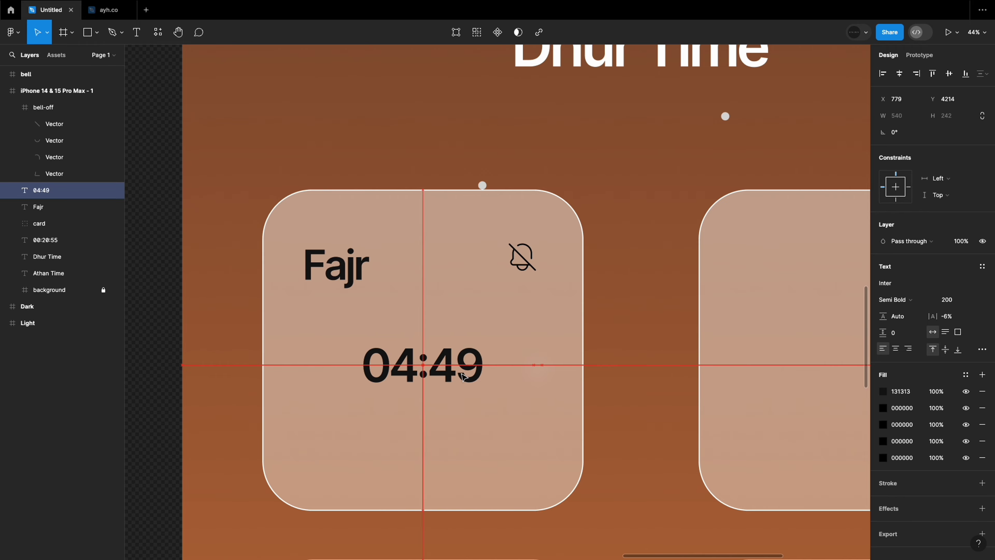
{"action": "left_click", "coordinate": [166, 407]}
{"action": "scroll", "coordinate": [183, 415], "scroll_direction": "down", "scroll_amount": 5, "text": "ctrl"}
{"action": "scroll", "coordinate": [255, 450], "scroll_direction": "up", "scroll_amount": 5, "text": "ctrl"}
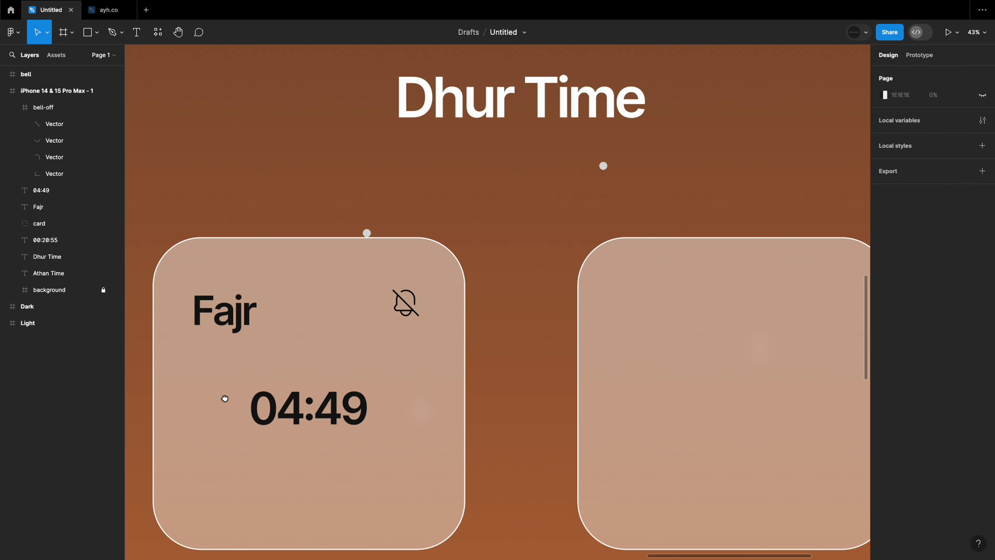
{"action": "left_click_drag", "start_coordinate": [366, 362], "coordinate": [333, 377]}
{"action": "left_click_drag", "start_coordinate": [333, 223], "coordinate": [326, 312]}
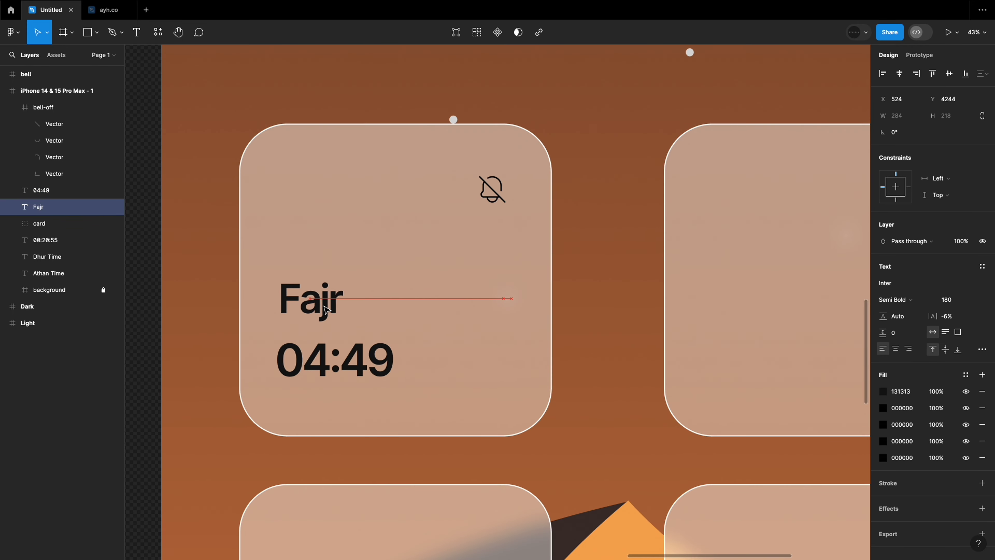
{"action": "key", "text": "shift+Tab"}
{"action": "key", "text": "Return"}
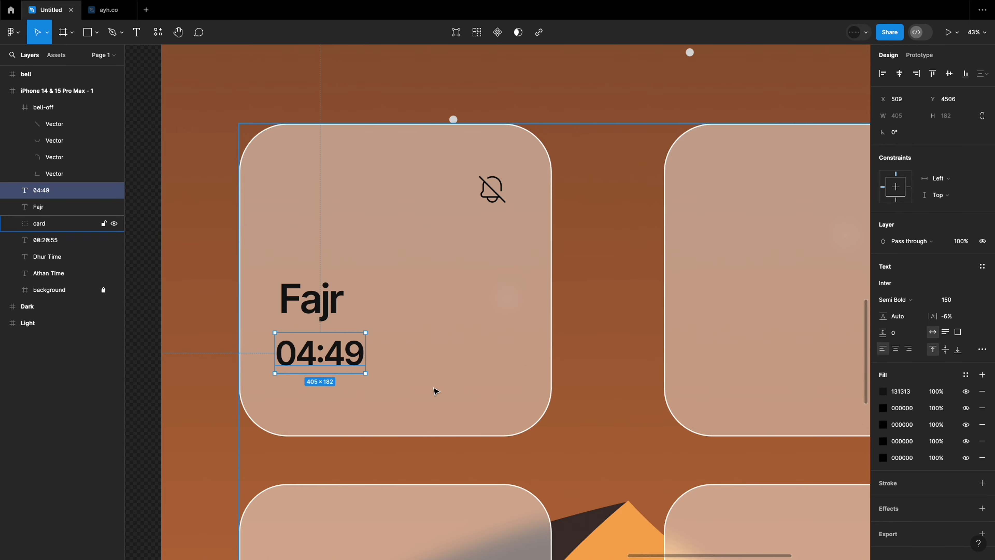
{"action": "key", "text": "Escape"}
{"action": "scroll", "coordinate": [269, 305], "scroll_direction": "down", "scroll_amount": 5}
Group the Fajr label and 04:49 time together
{"action": "left_click_drag", "start_coordinate": [270, 305], "coordinate": [309, 272]}
{"action": "left_click_drag", "start_coordinate": [310, 247], "coordinate": [352, 282]}
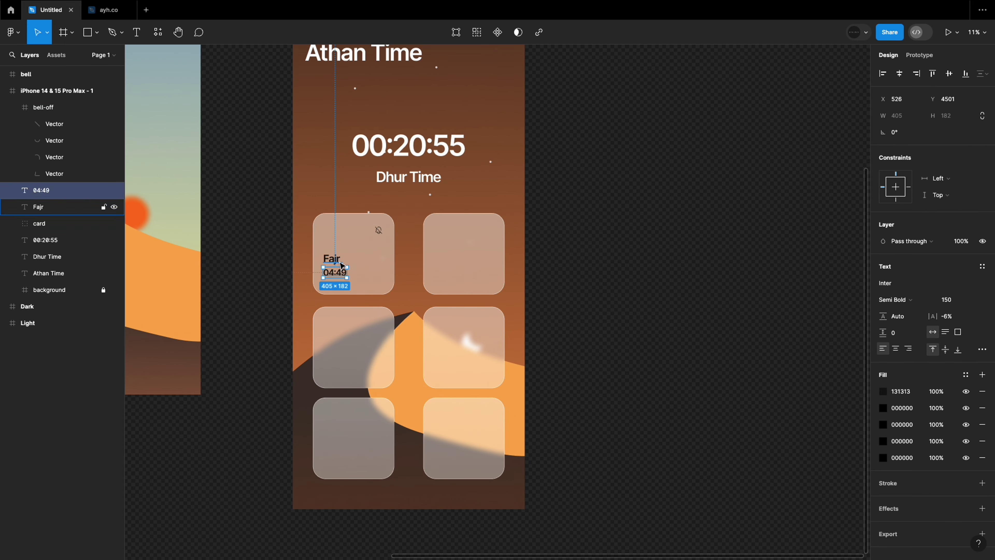
{"action": "right_click", "coordinate": [334, 255]}
{"action": "left_click", "coordinate": [367, 371]}
Inspect the bell-off icon's strokes, trying and undoing a duplicate into the second card
{"action": "left_click", "coordinate": [13, 108]}
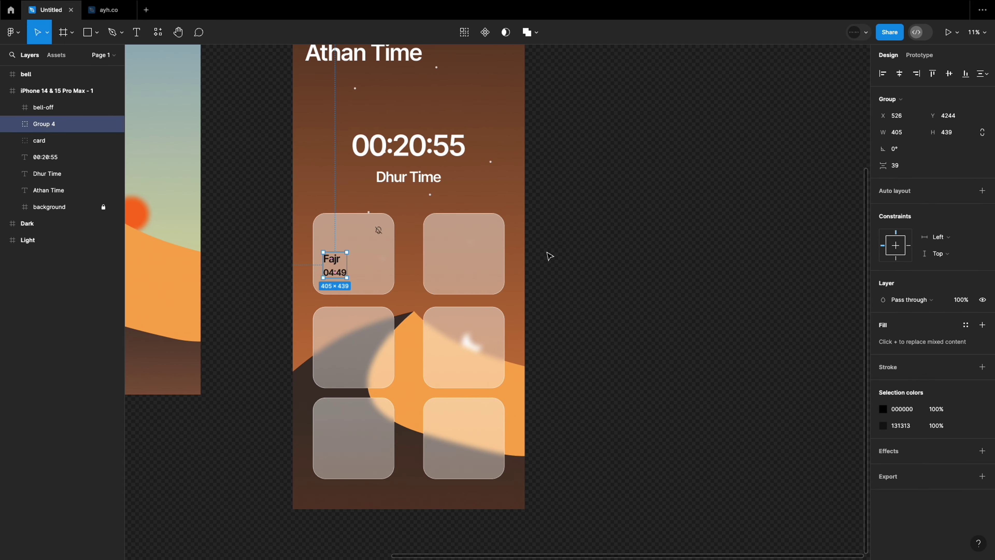
{"action": "key", "text": "Escape"}
{"action": "left_click", "coordinate": [43, 107]}
{"action": "key", "text": "shift+2"}
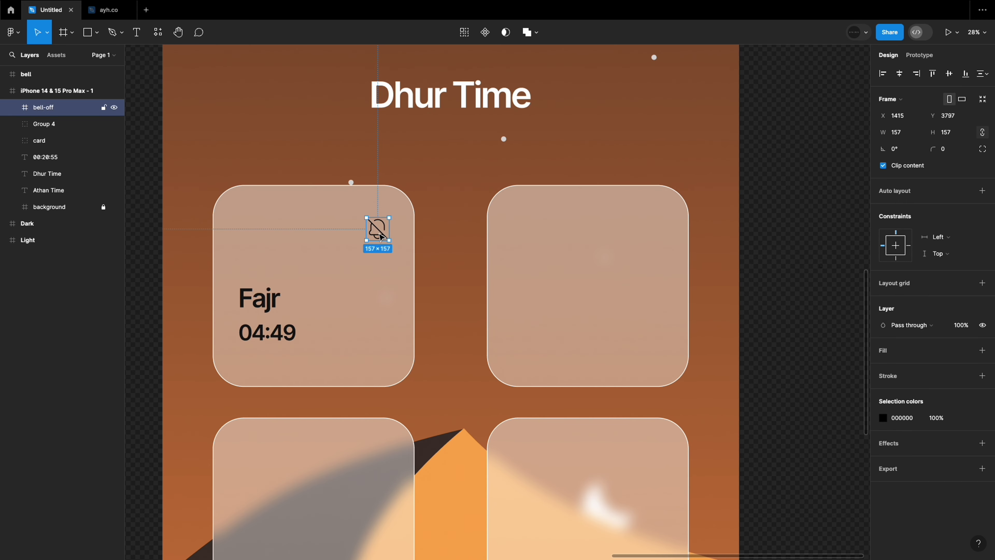
{"action": "key", "text": "Return"}
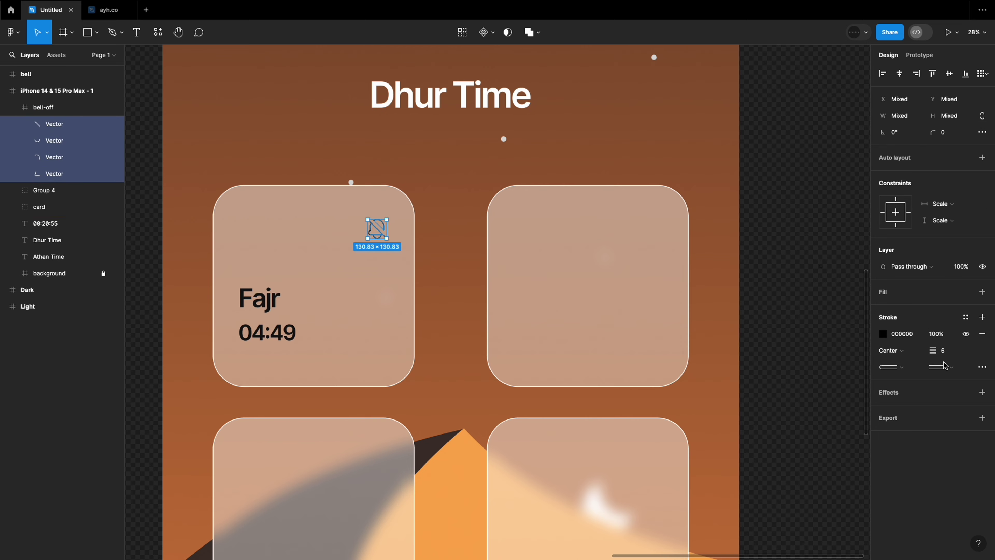
{"action": "left_click", "coordinate": [789, 363]}
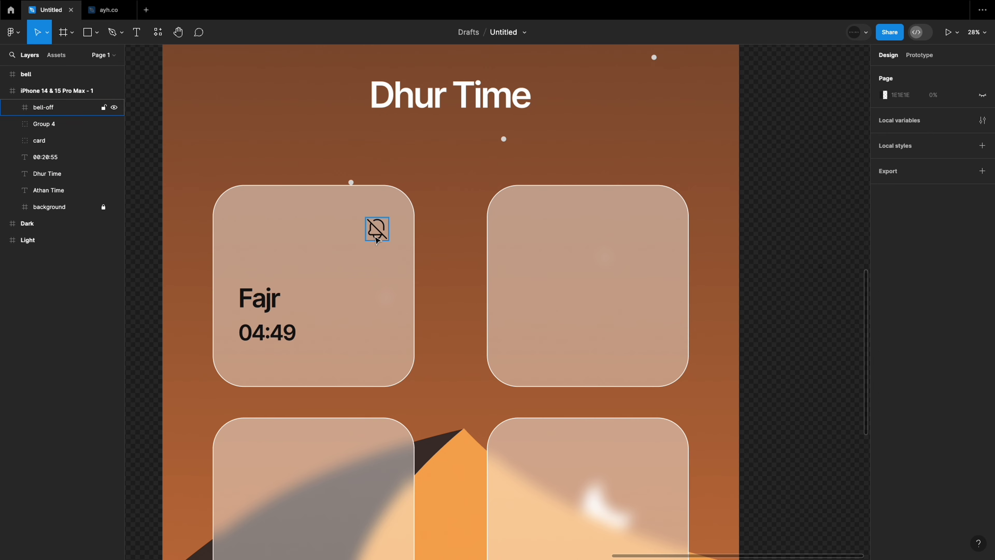
{"action": "left_click", "coordinate": [377, 228]}
{"action": "left_click_drag", "start_coordinate": [377, 229], "coordinate": [623, 235]}
{"action": "key", "text": "ctrl+z"}
Ungroup card rows Groups 1–3 into separate rectangles
{"action": "left_click", "coordinate": [39, 140]}
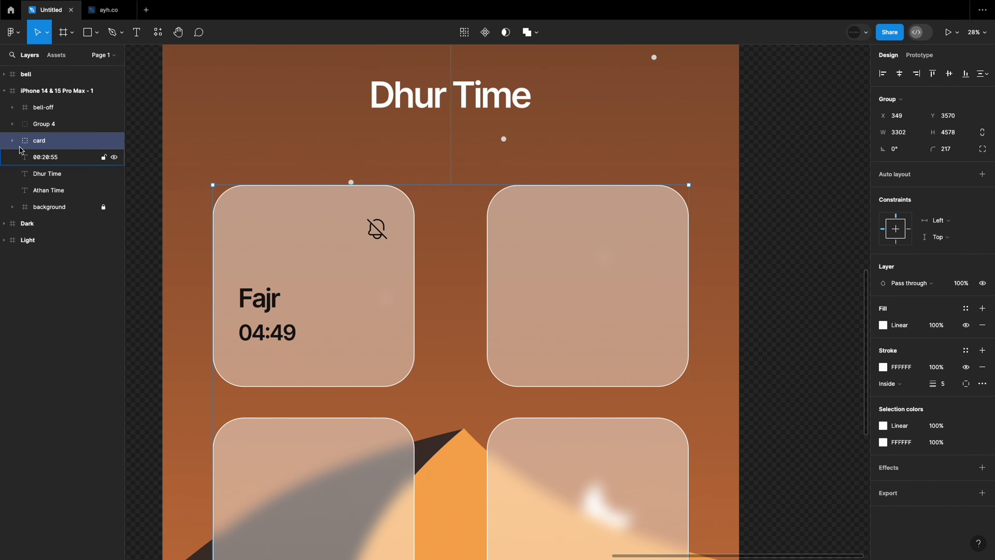
{"action": "left_click", "coordinate": [57, 190]}
{"action": "left_click", "coordinate": [57, 157], "text": "shift"}
{"action": "right_click", "coordinate": [59, 172]}
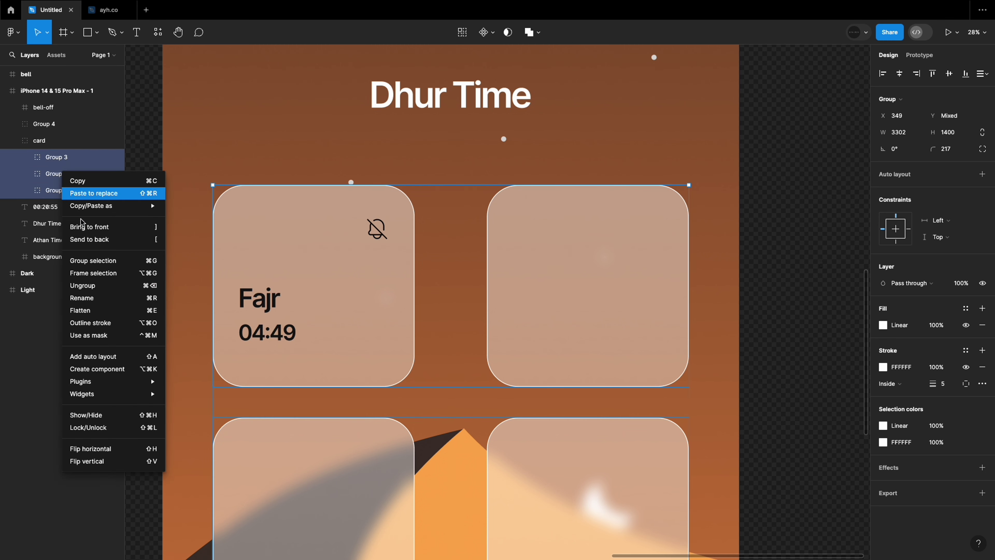
{"action": "key", "text": "ctrl+r"}
{"action": "key", "text": "Escape"}
{"action": "right_click", "coordinate": [94, 174]}
{"action": "left_click", "coordinate": [135, 251]}
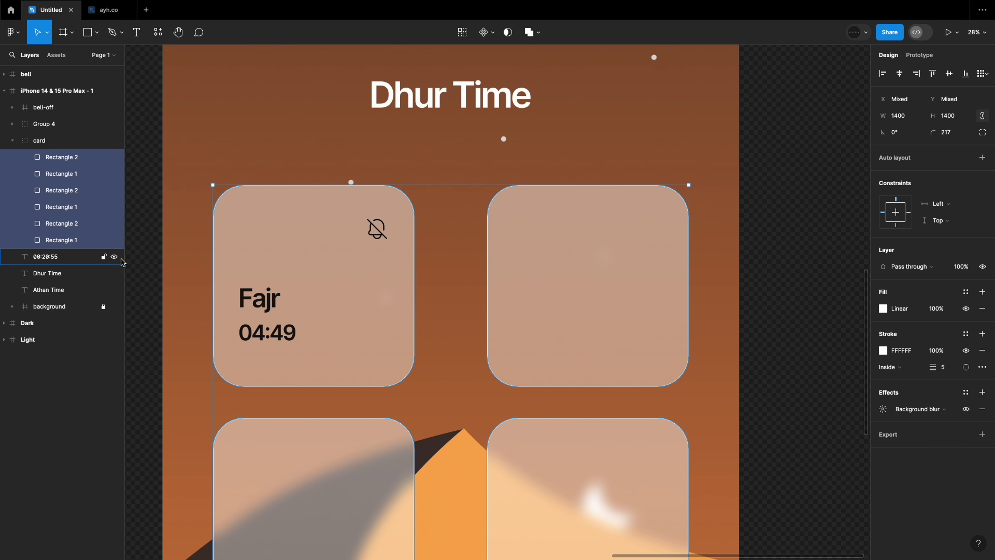
Select and delete the five extra card rectangles, keeping only the Fajr card
{"action": "left_click", "coordinate": [39, 141]}
{"action": "scroll", "coordinate": [550, 343], "scroll_direction": "down", "scroll_amount": 2}
{"action": "scroll", "coordinate": [550, 344], "scroll_direction": "down", "scroll_amount": 3}
{"action": "left_click", "coordinate": [62, 191]}
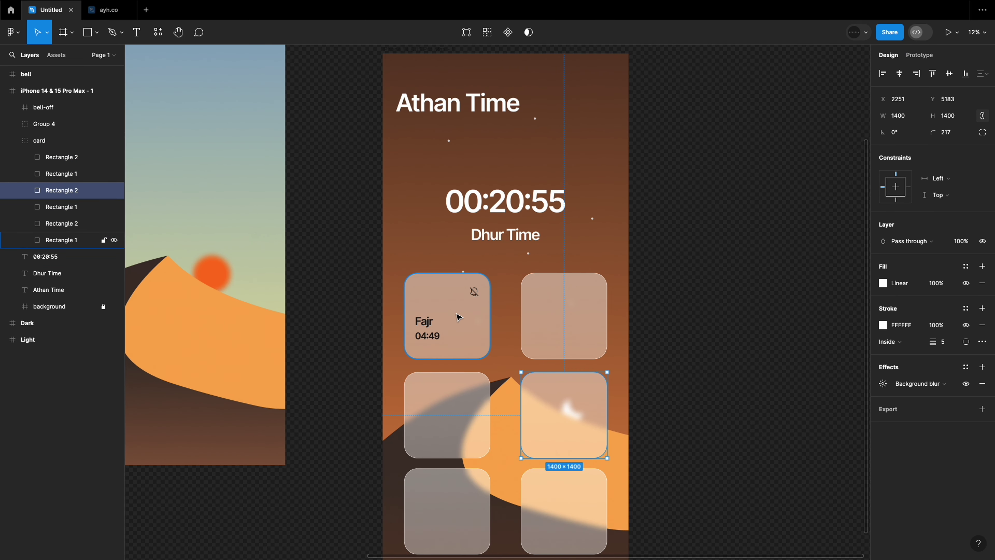
{"action": "left_click", "coordinate": [61, 240]}
{"action": "left_click", "coordinate": [61, 223]}
{"action": "left_click", "coordinate": [61, 157], "text": "shift"}
{"action": "key", "text": "Delete"}
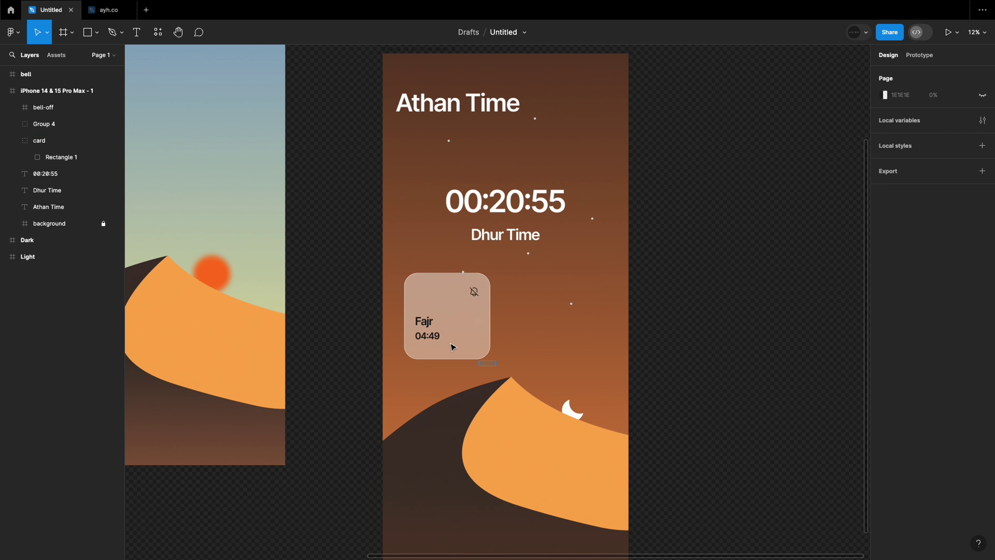
Duplicate the finished Fajr card into a grid of six cards
{"action": "mouse_move", "coordinate": [453, 347]}
{"action": "left_mouse_down"}
{"action": "mouse_move", "coordinate": [451, 306]}
{"action": "mouse_move", "coordinate": [562, 322]}
{"action": "left_mouse_up"}
{"action": "mouse_move", "coordinate": [486, 333]}
{"action": "left_mouse_down"}
{"action": "mouse_move", "coordinate": [434, 313]}
{"action": "mouse_move", "coordinate": [468, 430]}
{"action": "left_mouse_up"}
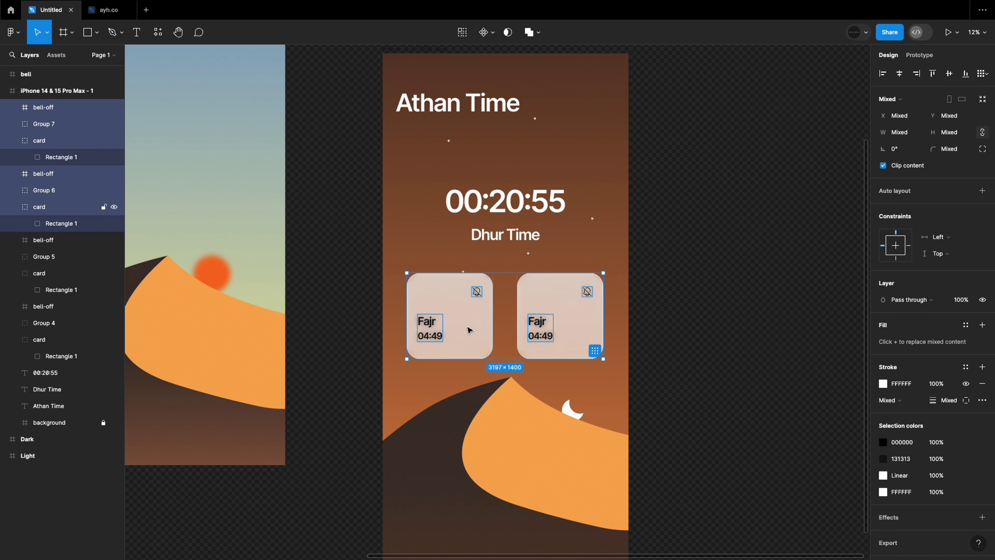
{"action": "scroll", "coordinate": [468, 430], "scroll_direction": "down", "scroll_amount": 5}
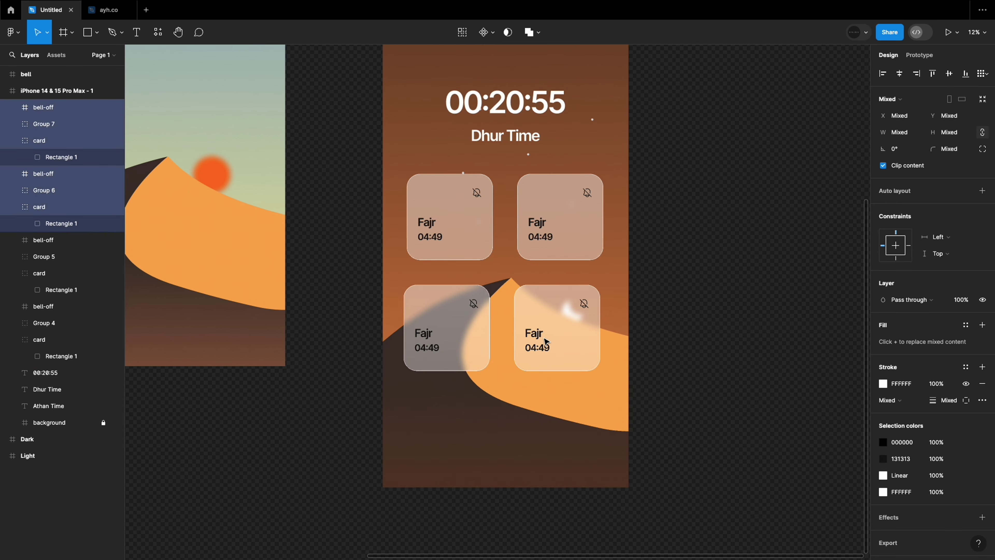
{"action": "left_click_drag", "start_coordinate": [553, 332], "coordinate": [567, 417]}
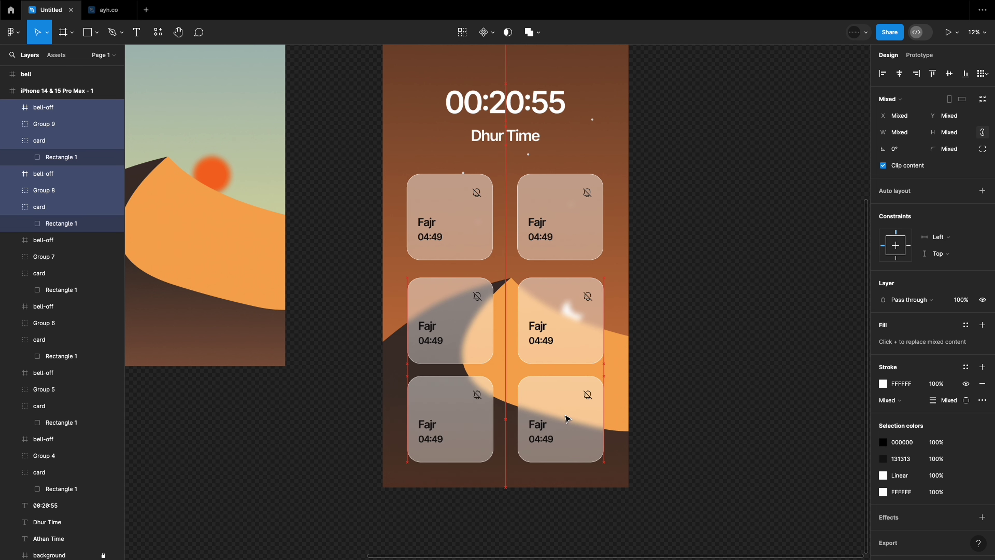
{"action": "left_click", "coordinate": [710, 417]}
{"action": "scroll", "coordinate": [709, 414], "scroll_direction": "up", "scroll_amount": 3}
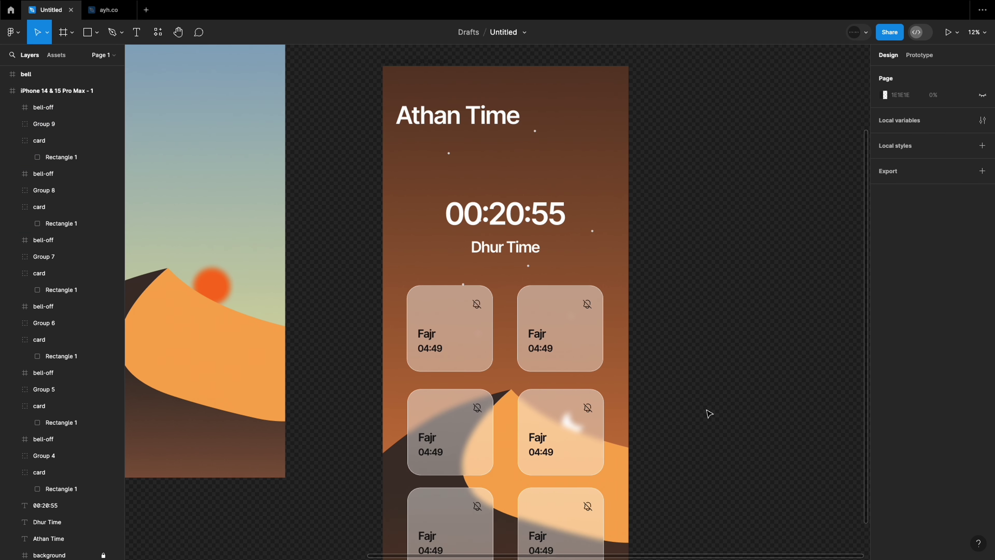
Zoom out to the whole screen and shift-select the card rectangles
{"action": "left_click", "coordinate": [554, 342]}
{"action": "scroll", "coordinate": [553, 341], "scroll_direction": "up", "scroll_amount": 5}
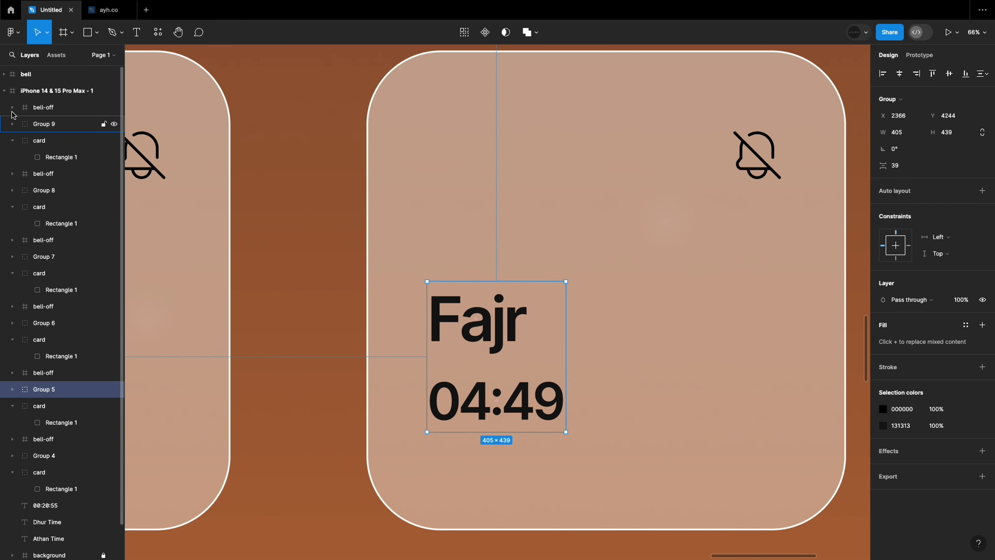
{"action": "key", "text": "shift+1"}
{"action": "left_click_drag", "start_coordinate": [314, 139], "coordinate": [544, 448]}
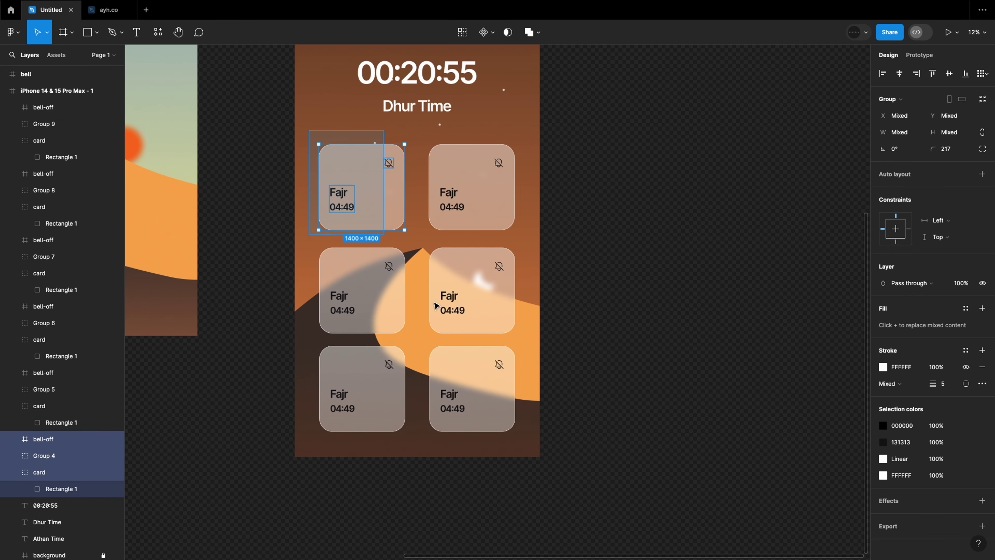
{"action": "left_click", "coordinate": [470, 412]}
{"action": "left_click", "coordinate": [361, 412]}
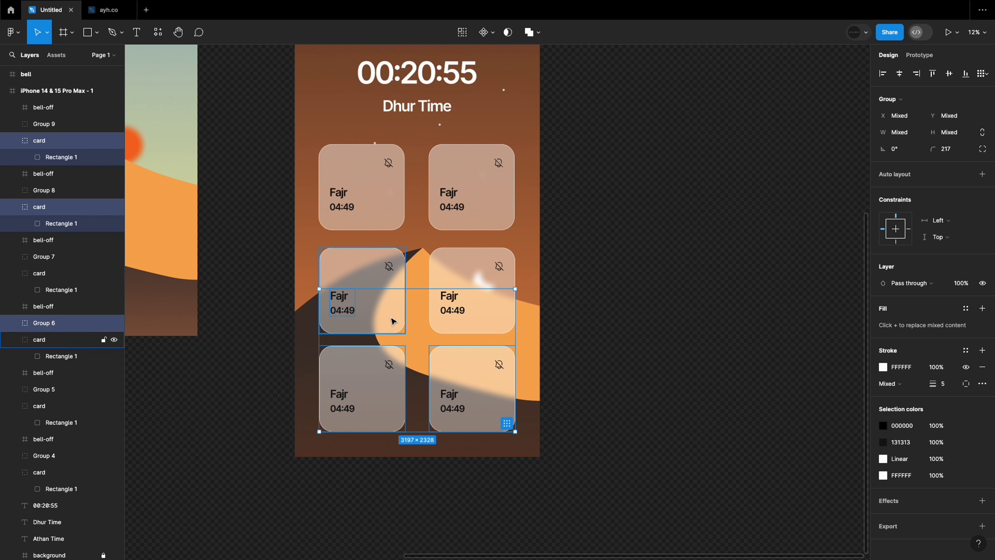
{"action": "left_click", "coordinate": [471, 392], "text": "shift"}
{"action": "left_click", "coordinate": [345, 310], "text": "shift"}
{"action": "left_click", "coordinate": [470, 310], "text": "shift"}
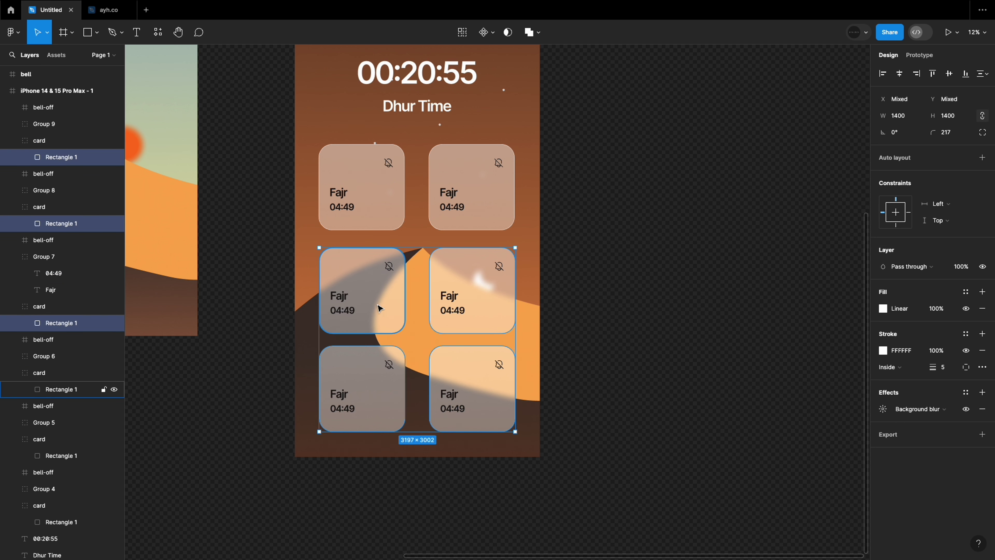
{"action": "left_click", "coordinate": [360, 189], "text": "shift"}
{"action": "left_click", "coordinate": [491, 221], "text": "shift"}
Finish selecting all six card rectangles and group them together
{"action": "right_click", "coordinate": [492, 220], "text": "ctrl"}
{"action": "left_click", "coordinate": [509, 236]}
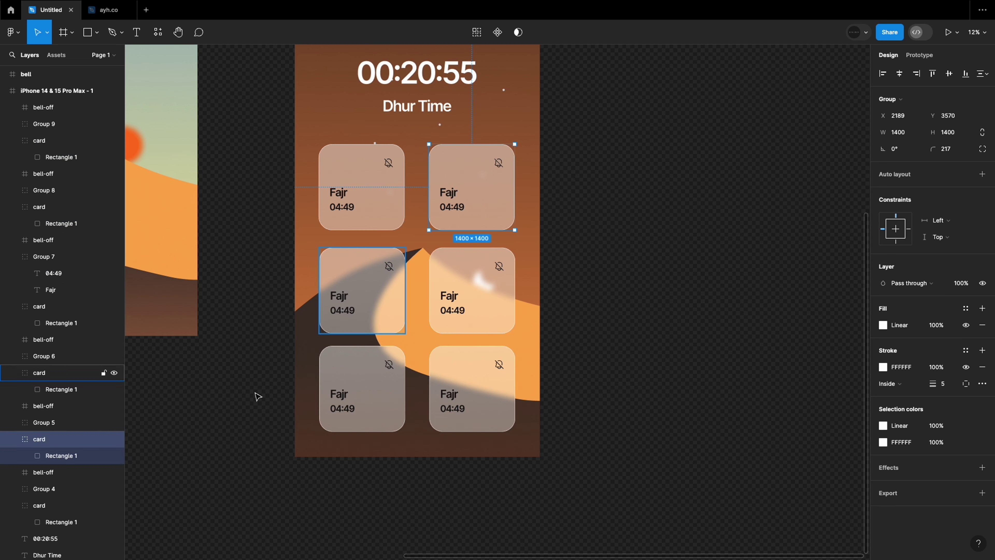
{"action": "left_click", "coordinate": [395, 306]}
{"action": "key", "text": "super+z"}
{"action": "key", "text": "super+z"}
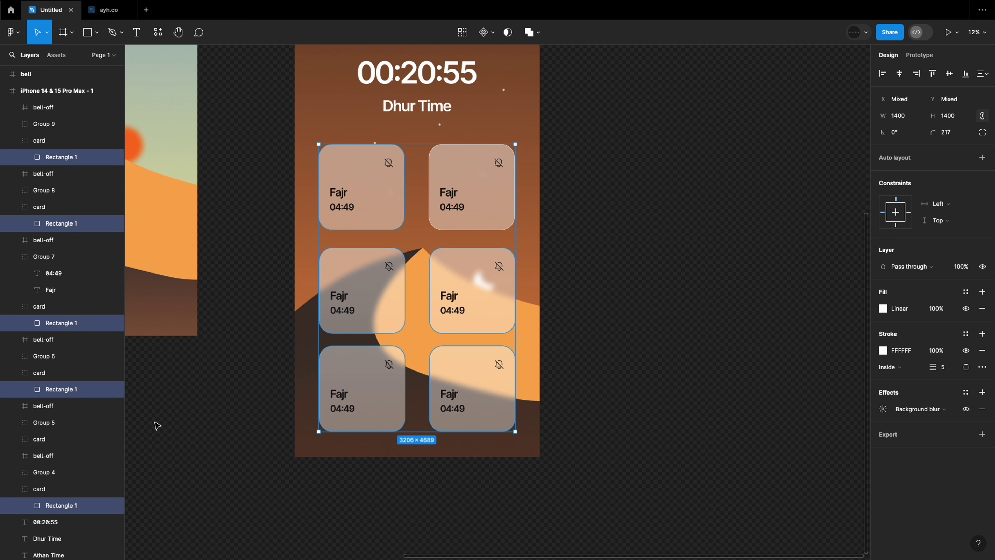
{"action": "right_click", "coordinate": [46, 397]}
{"action": "left_click", "coordinate": [63, 357]}
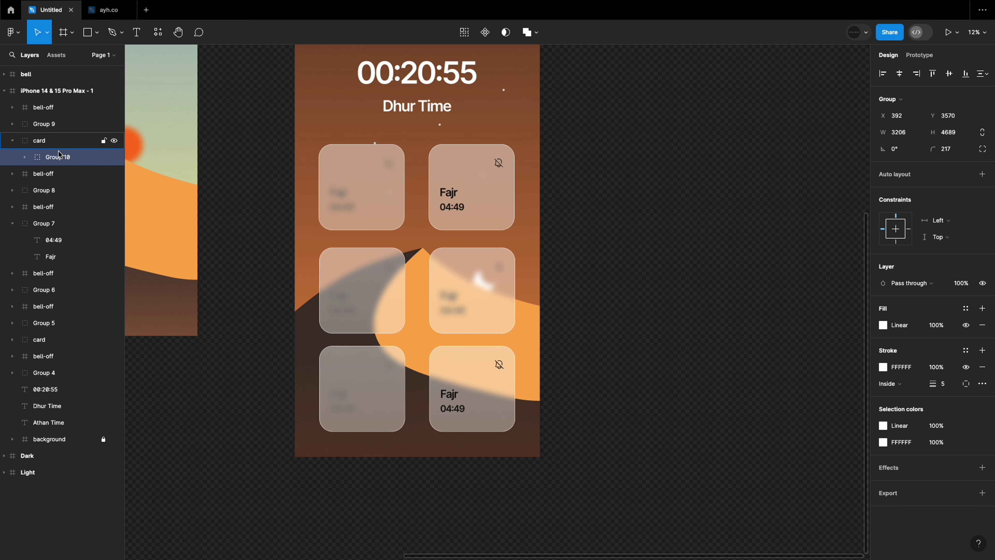
Ungroup the rectangles into the card layer and move it just above the background
{"action": "left_click", "coordinate": [26, 159]}
{"action": "key", "text": "Return"}
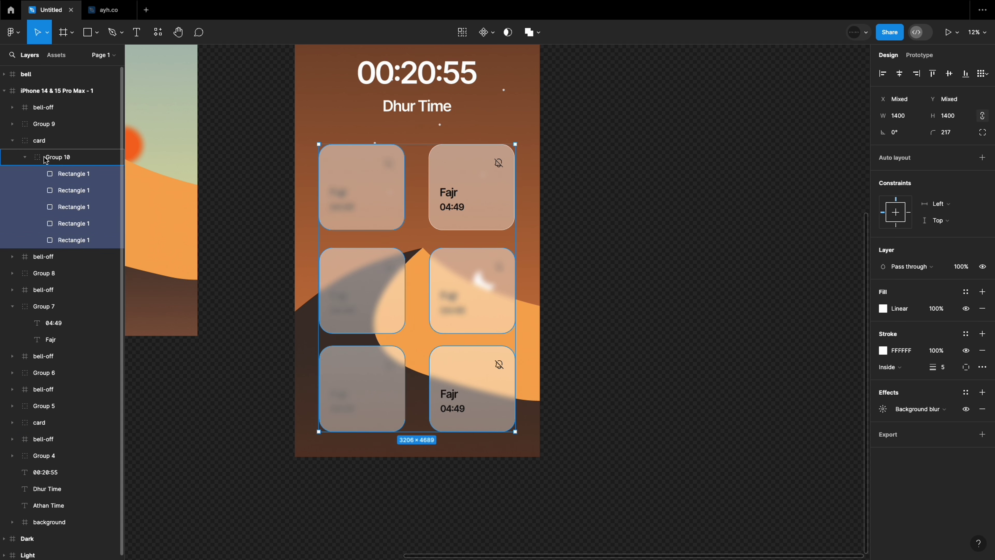
{"action": "key", "text": "shift+super+g"}
{"action": "left_click", "coordinate": [29, 146]}
{"action": "left_click", "coordinate": [249, 186]}
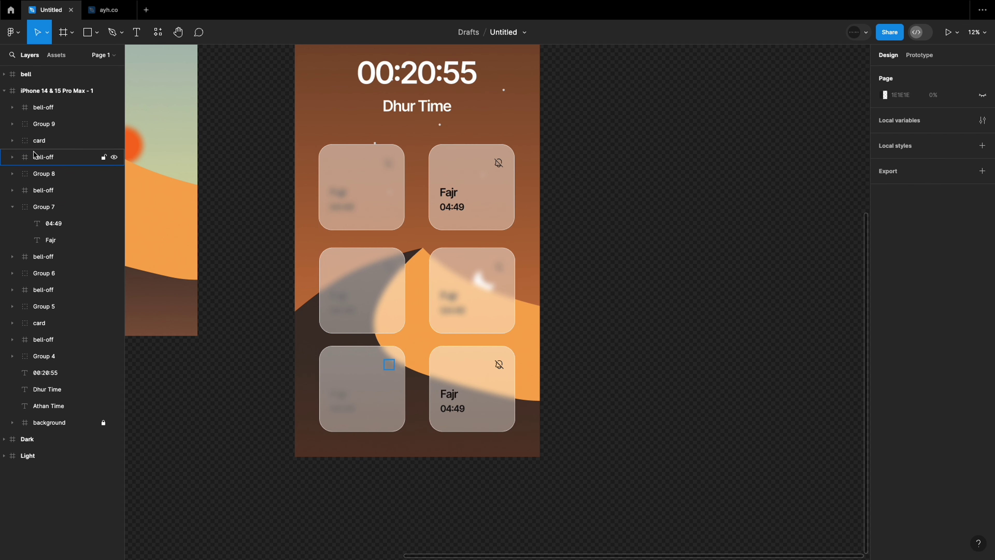
{"action": "left_click_drag", "start_coordinate": [35, 141], "coordinate": [65, 311]}
{"action": "left_click_drag", "start_coordinate": [54, 438], "coordinate": [54, 416]}
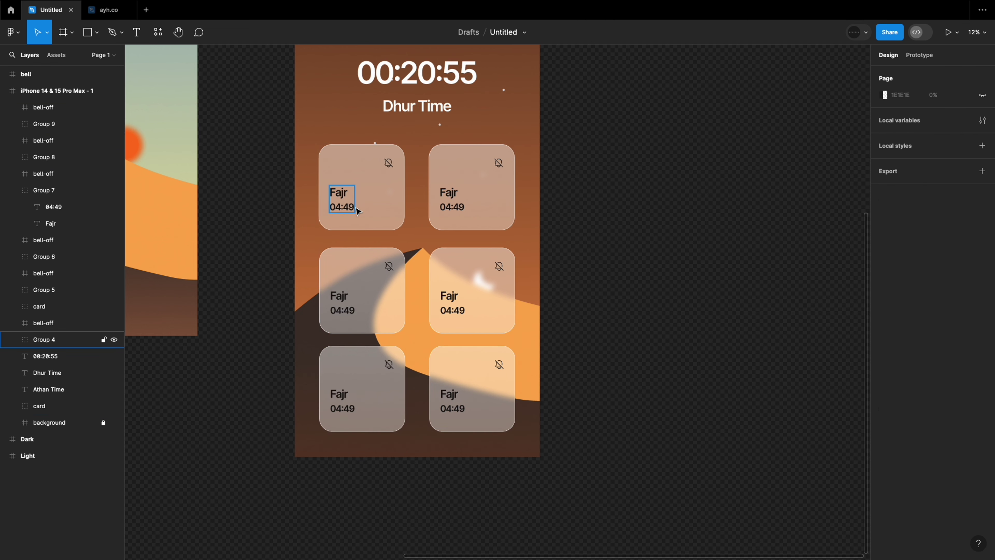
{"action": "left_click", "coordinate": [47, 290]}
Rename the middle-left card to Dhur with time 13:05
{"action": "key", "text": "shift+2"}
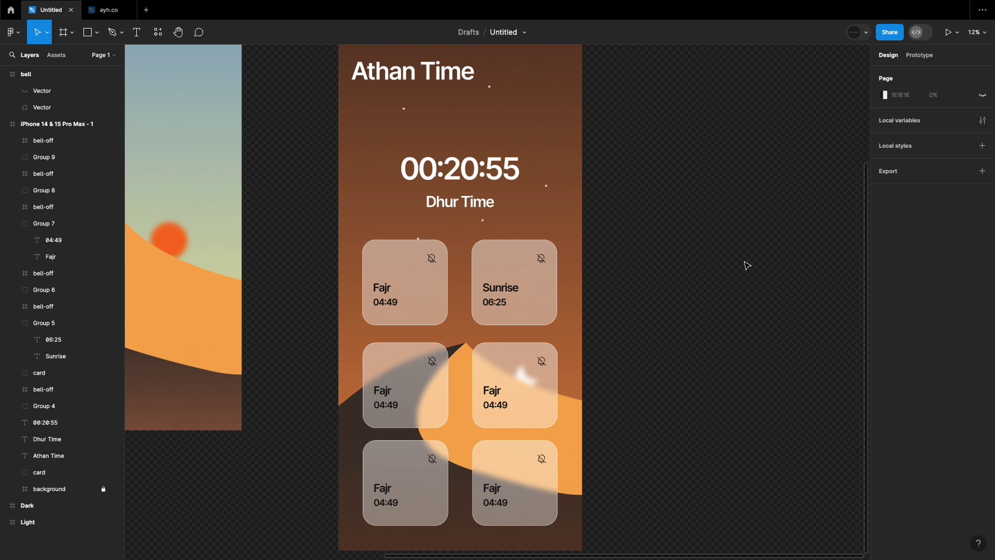
{"action": "left_click", "coordinate": [385, 392]}
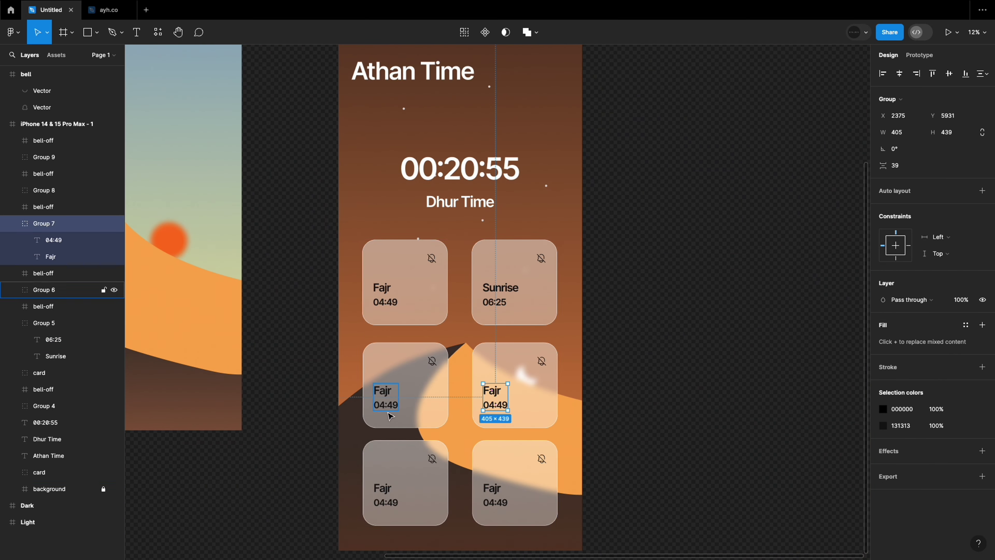
{"action": "double_click", "coordinate": [385, 390]}
{"action": "type", "text": "Dhur"}
{"action": "key", "text": "Escape"}
{"action": "key", "text": "Escape"}
{"action": "double_click", "coordinate": [386, 404]}
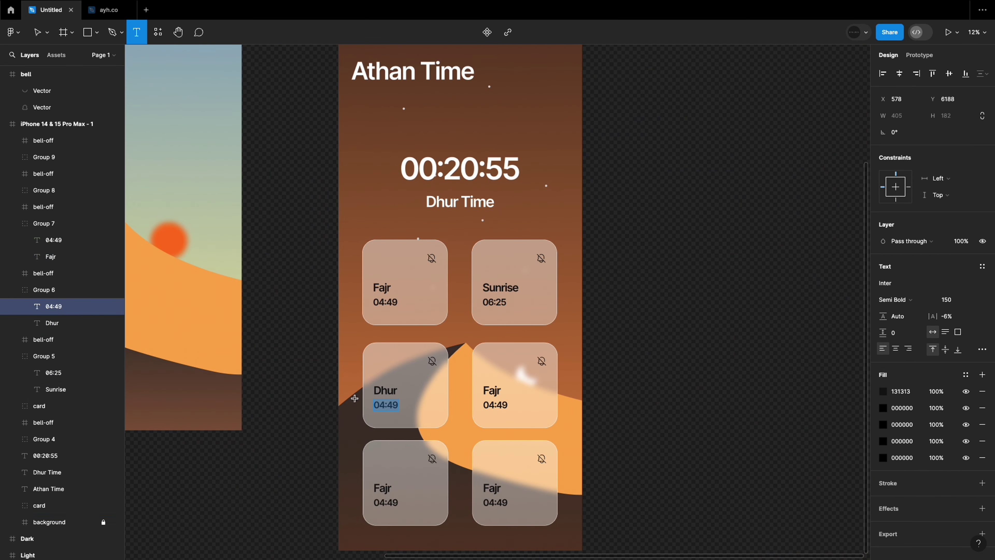
{"action": "type", "text": "13:05"}
Set the Asr card's time to 16:48 and select the bottom-left card's name for editing
{"action": "left_click", "coordinate": [492, 390]}
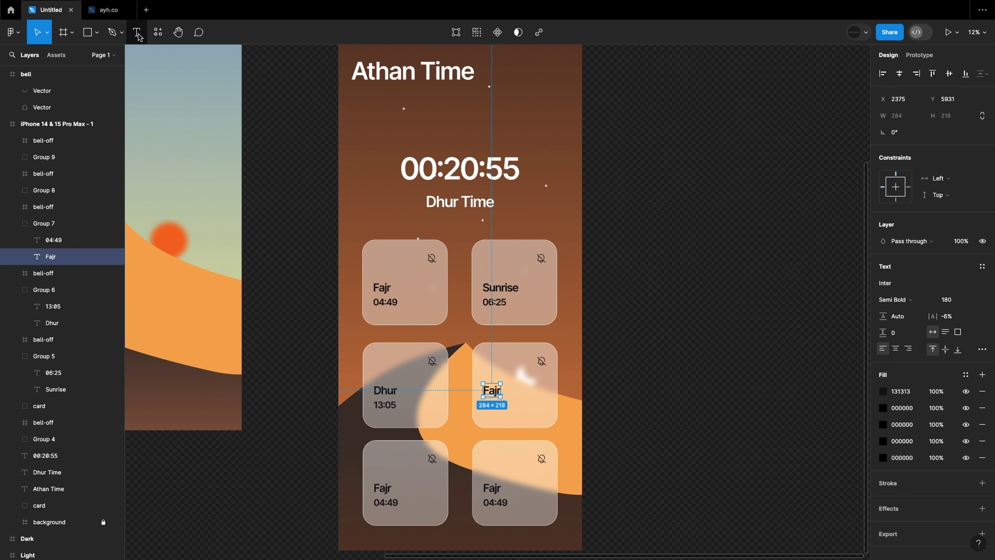
{"action": "type", "text": "Asr"}
{"action": "double_click", "coordinate": [499, 405]}
{"action": "type", "text": "16:48"}
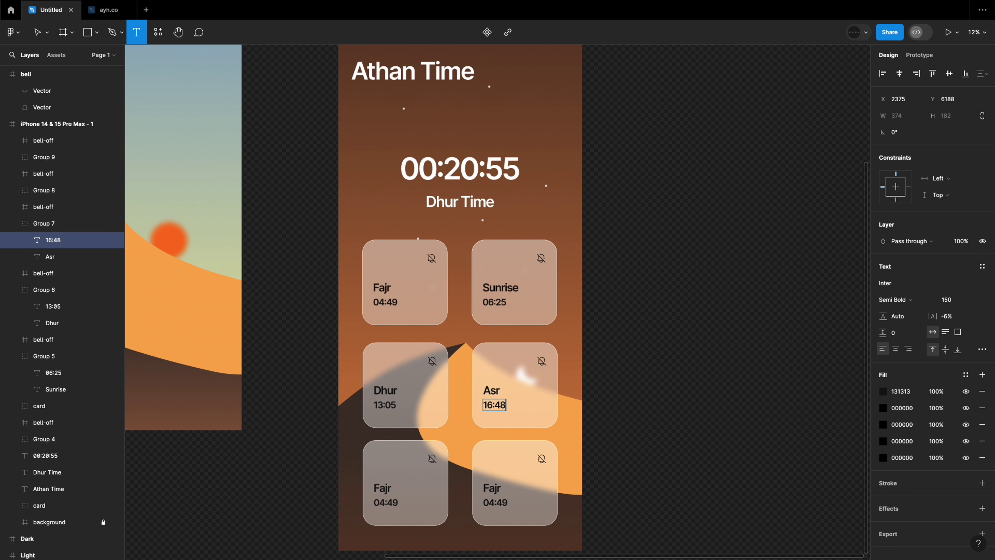
{"action": "scroll", "coordinate": [493, 392], "scroll_direction": "down", "scroll_amount": 3}
{"action": "left_click", "coordinate": [492, 391]}
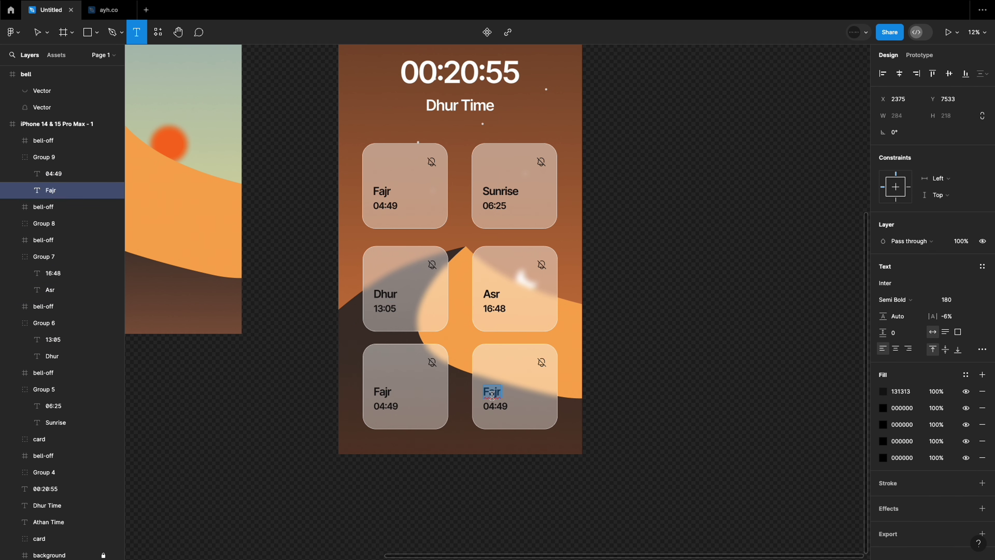
{"action": "type", "text": "Isha"}
{"action": "left_click", "coordinate": [382, 393]}
{"action": "double_click", "coordinate": [382, 392]}
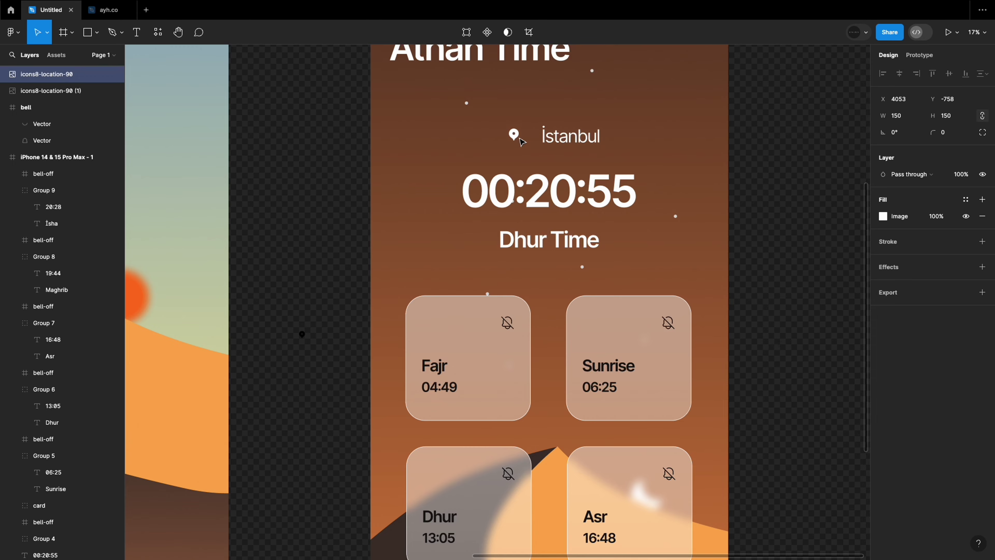
Position the location pin beside the İstanbul text above the countdown
{"action": "mouse_move", "coordinate": [521, 142]}
{"action": "left_mouse_down"}
{"action": "mouse_move", "coordinate": [531, 144]}
{"action": "mouse_move", "coordinate": [522, 144]}
{"action": "left_mouse_up"}
{"action": "left_click_drag", "start_coordinate": [588, 138], "coordinate": [570, 141]}
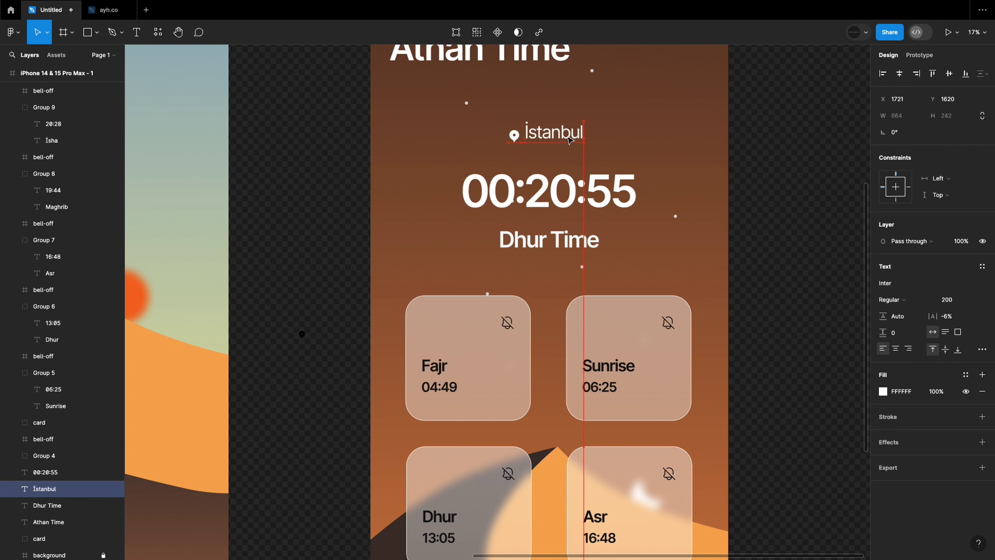
{"action": "left_click", "coordinate": [742, 183]}
{"action": "scroll", "coordinate": [742, 183], "scroll_direction": "up", "scroll_amount": 5}
{"action": "scroll", "coordinate": [741, 183], "scroll_direction": "up", "scroll_amount": 3}
{"action": "left_click", "coordinate": [509, 253]}
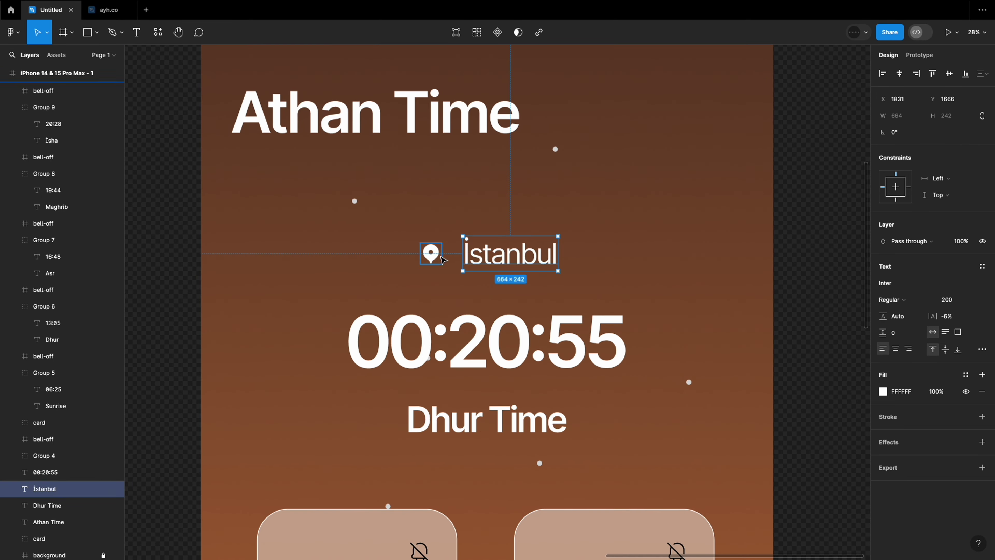
{"action": "left_click", "coordinate": [440, 253]}
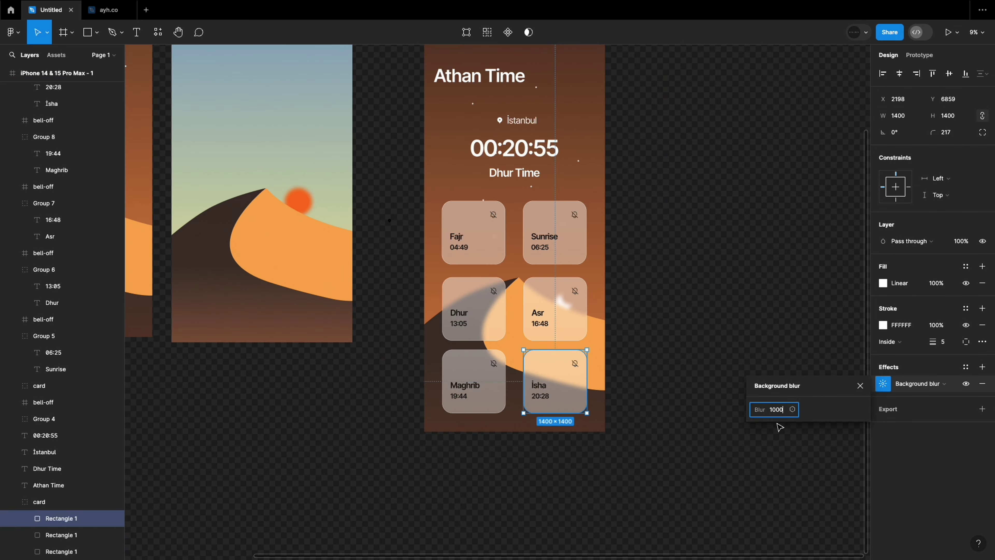
Raise the card background blur to 1000 and select the Dhur card's 13:05 text
{"action": "key", "text": "Return"}
{"action": "left_click", "coordinate": [540, 318]}
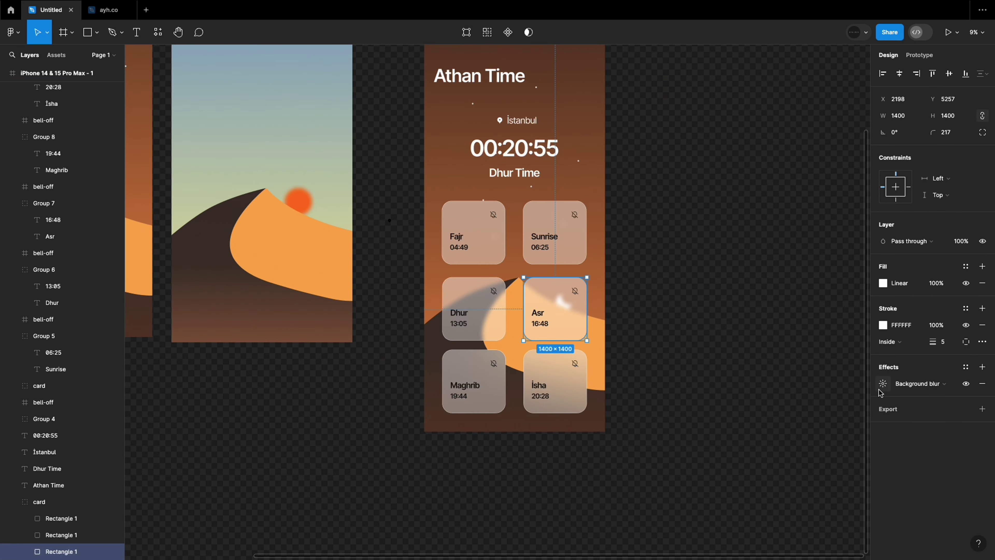
{"action": "left_click", "coordinate": [458, 241]}
{"action": "left_click", "coordinate": [544, 241]}
{"action": "left_click", "coordinate": [69, 435]}
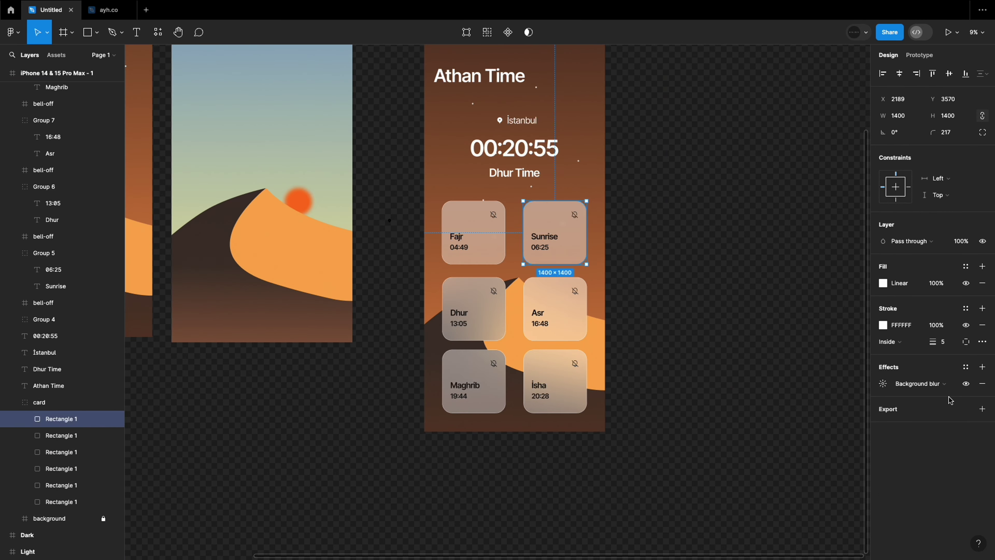
{"action": "double_click", "coordinate": [467, 324]}
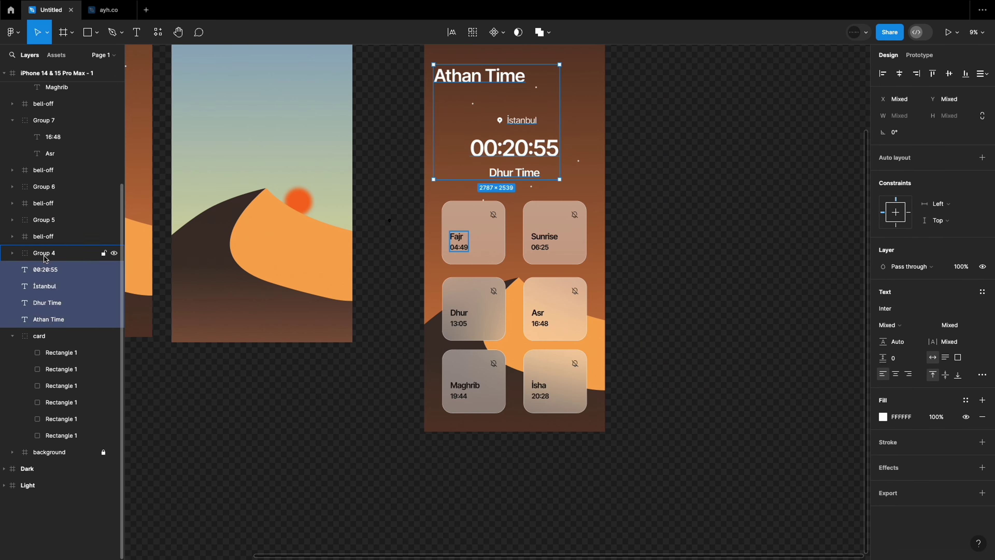
Group the timer, Dhur Time, İstanbul text and pin into one header group
{"action": "left_click", "coordinate": [41, 220]}
{"action": "mouse_move", "coordinate": [35, 274]}
{"action": "left_mouse_down"}
{"action": "mouse_move", "coordinate": [46, 244]}
{"action": "mouse_move", "coordinate": [43, 103]}
{"action": "left_mouse_up"}
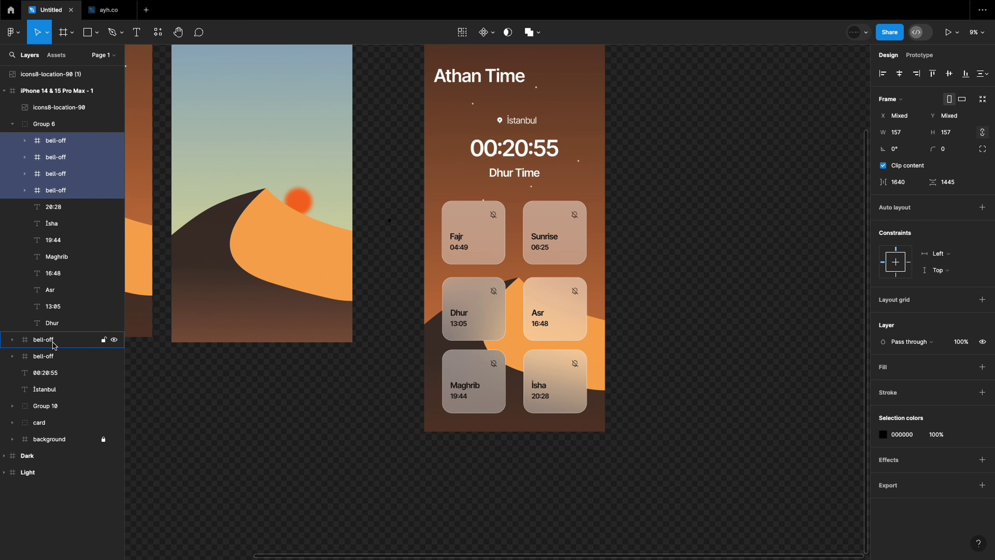
{"action": "key", "text": "ctrl+g"}
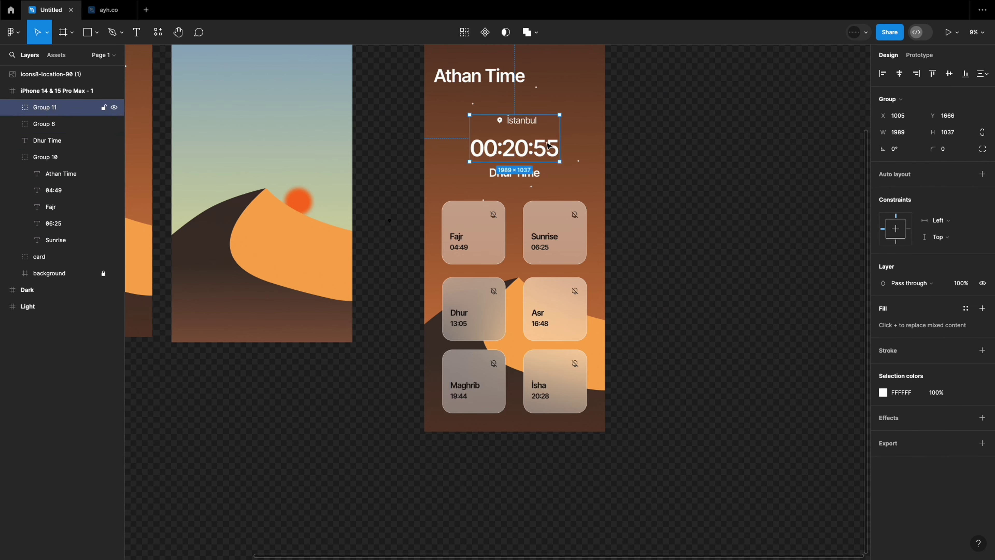
{"action": "left_click_drag", "start_coordinate": [51, 171], "coordinate": [51, 117]}
{"action": "left_click_drag", "start_coordinate": [47, 240], "coordinate": [55, 286]}
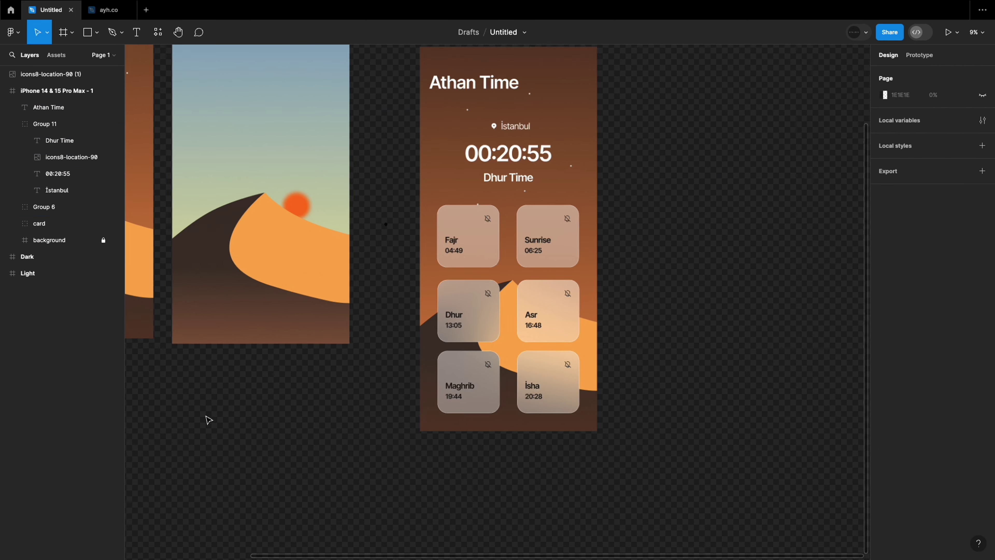
Duplicate the phone screen and swap in the Light background behind the cards
{"action": "key", "text": "ctrl+d"}
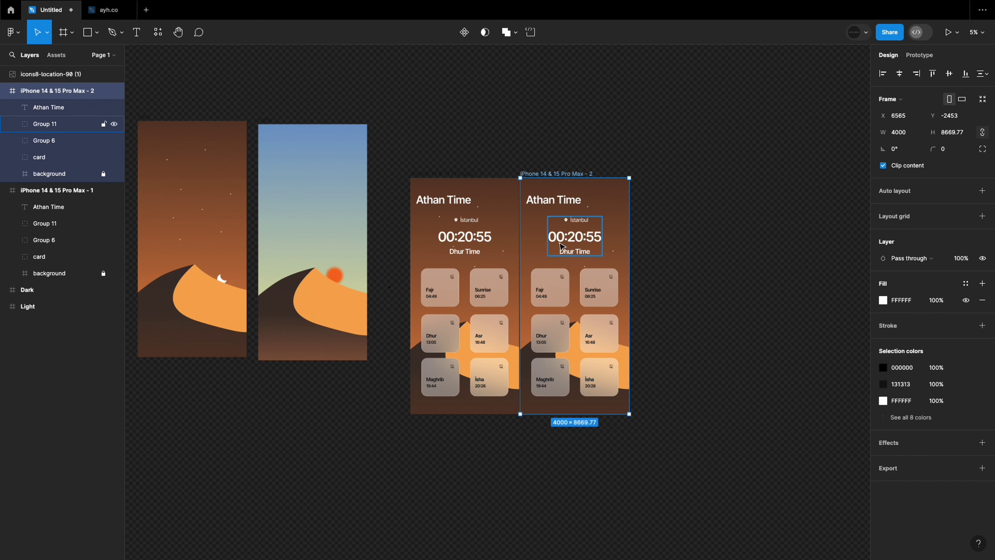
{"action": "left_click", "coordinate": [740, 247]}
{"action": "left_click_drag", "start_coordinate": [336, 220], "coordinate": [573, 300]}
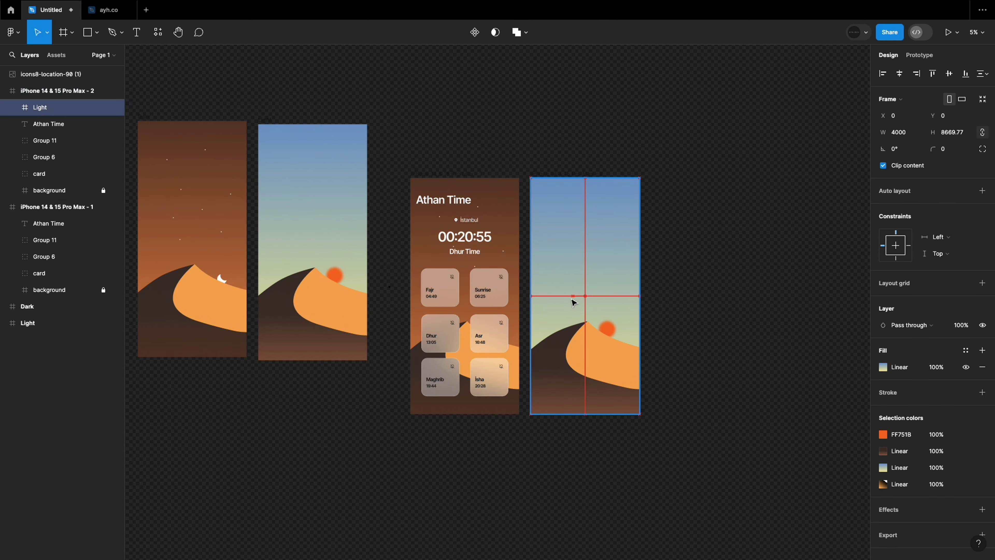
{"action": "left_click_drag", "start_coordinate": [45, 176], "coordinate": [83, 198]}
{"action": "left_click", "coordinate": [84, 197]}
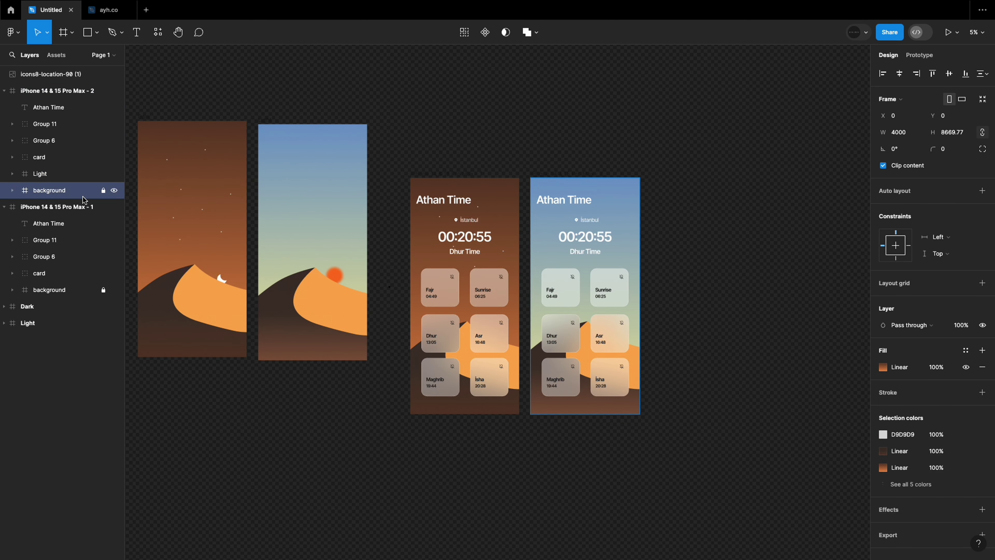
{"action": "key", "text": "Escape"}
Rename the Light layer to Background, toggle its visibility, and lock it
{"action": "right_click", "coordinate": [35, 178]}
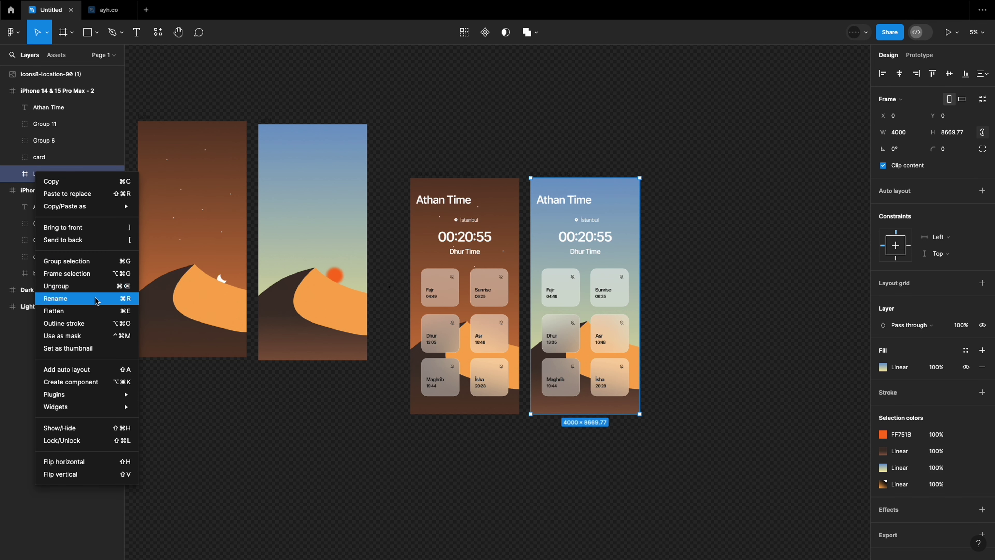
{"action": "left_click", "coordinate": [96, 296]}
{"action": "type", "text": "Background"}
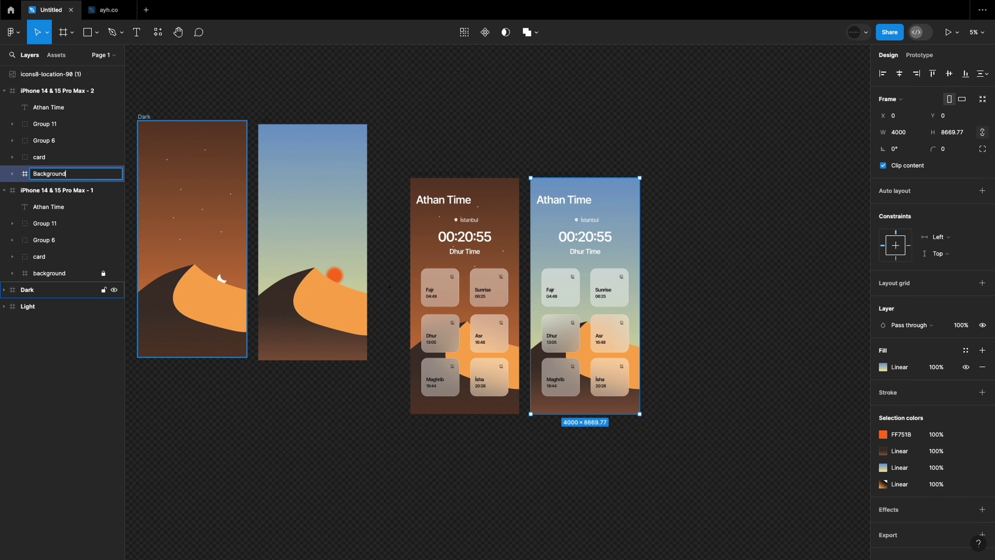
{"action": "key", "text": "Return"}
{"action": "left_click", "coordinate": [115, 173]}
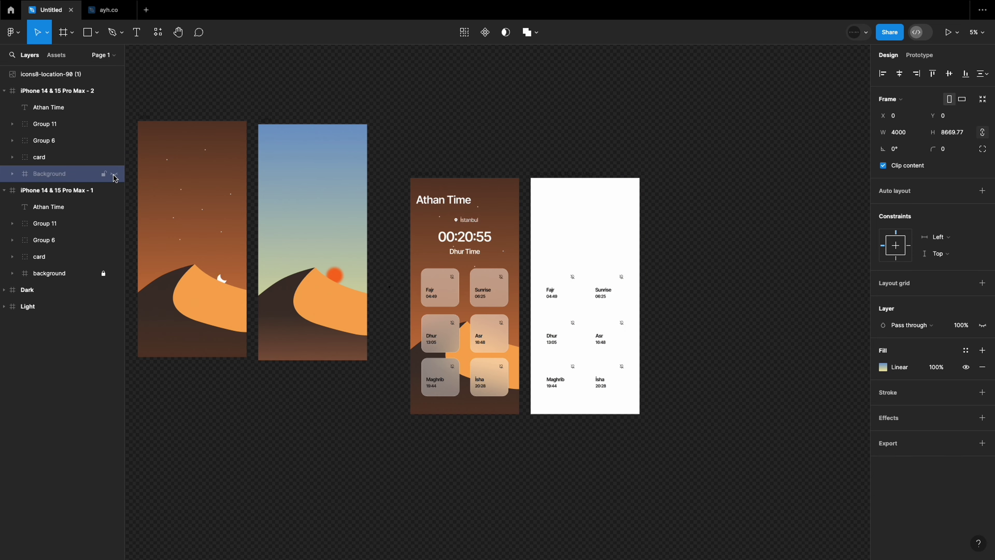
{"action": "left_click", "coordinate": [104, 174]}
{"action": "left_click", "coordinate": [540, 180]}
Line both Athan Time screens up with the background art
{"action": "left_click_drag", "start_coordinate": [378, 144], "coordinate": [655, 405]}
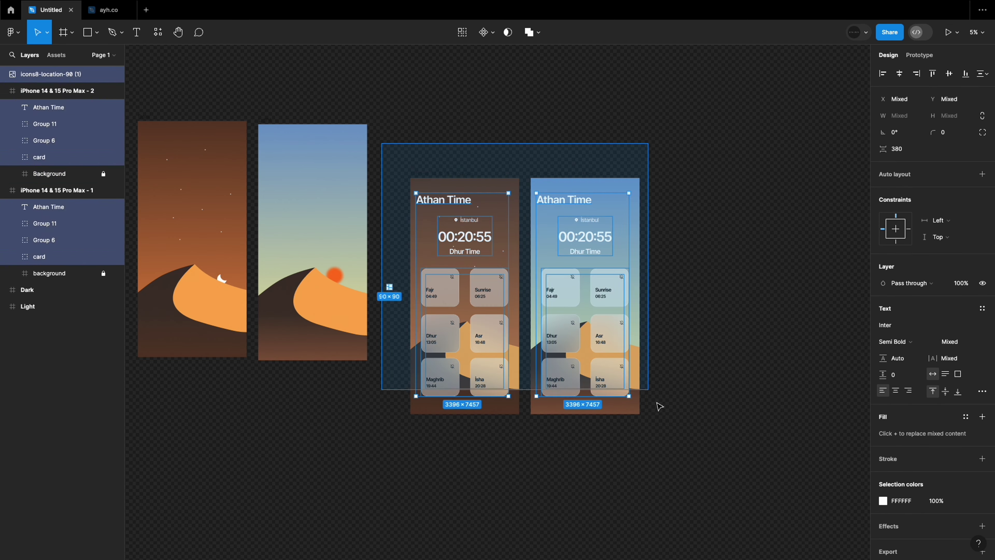
{"action": "left_click_drag", "start_coordinate": [549, 294], "coordinate": [519, 241]}
{"action": "key", "text": "Escape"}
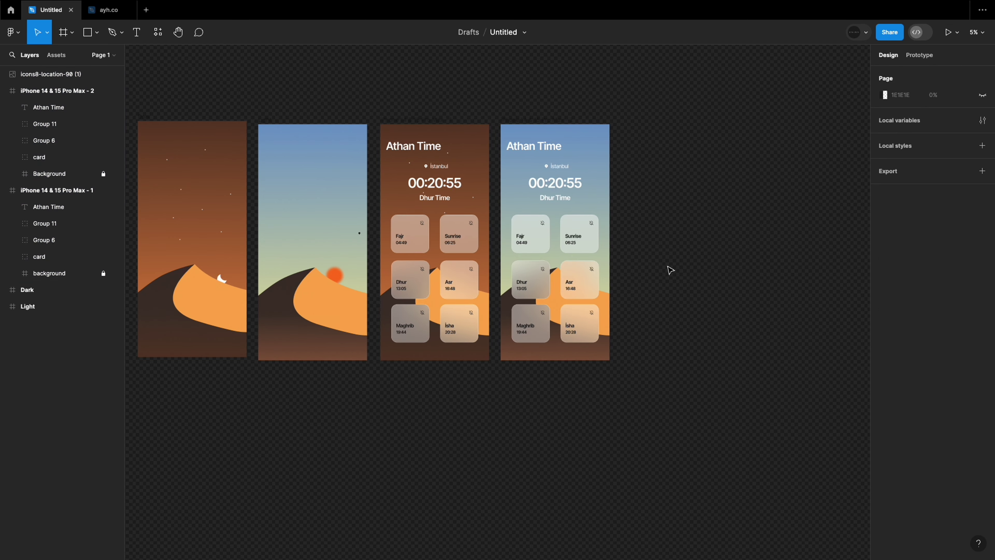
Paste the ASALA logo at 2000 wide and draw a 4000×4000 square
{"action": "key", "text": "ctrl+v"}
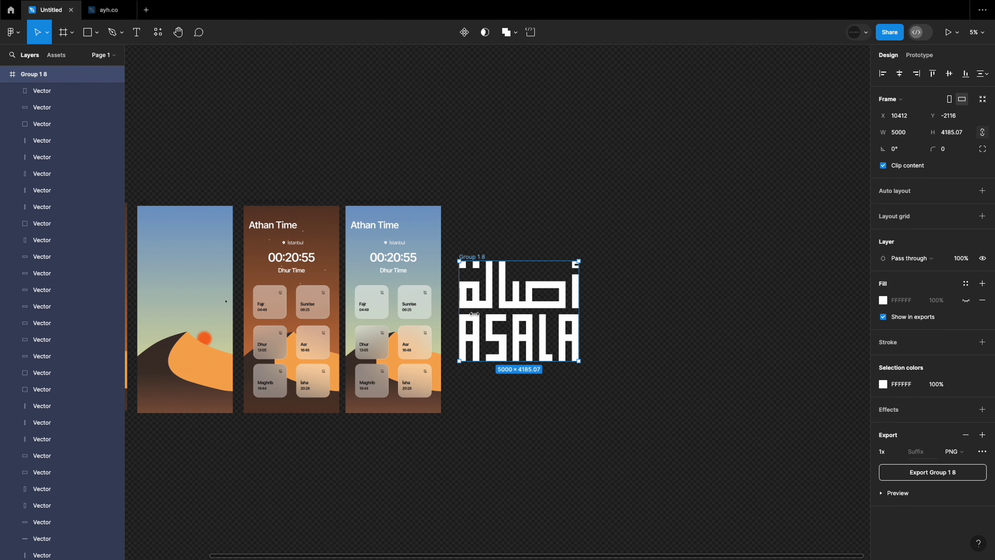
{"action": "key", "text": "Return"}
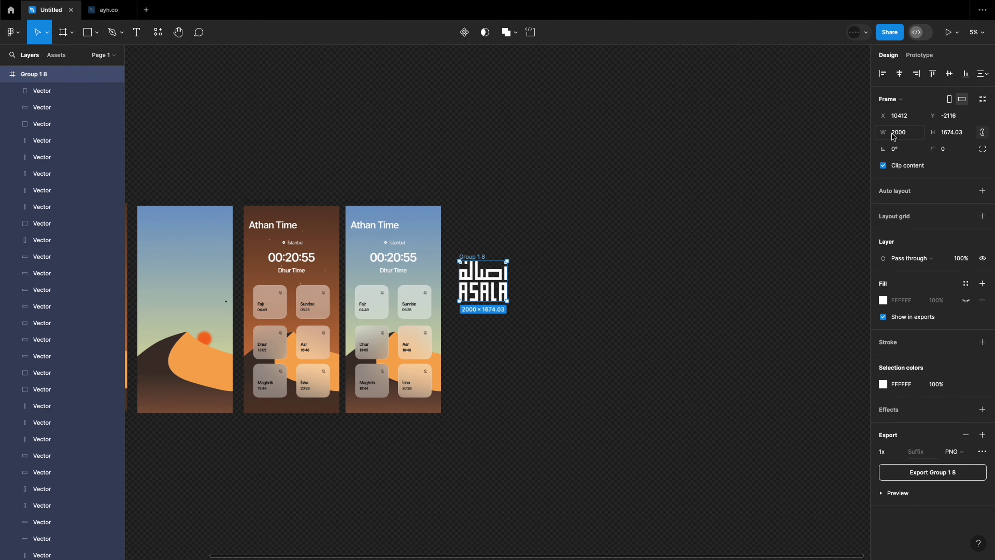
{"action": "key", "text": "Escape"}
{"action": "left_click", "coordinate": [97, 33]}
{"action": "left_click", "coordinate": [483, 391]}
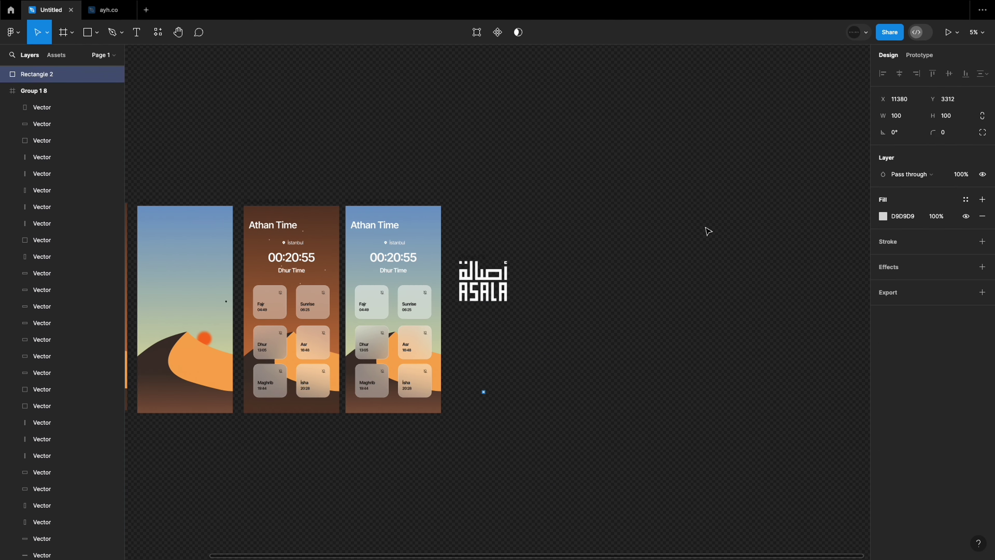
{"action": "key", "text": "Tab"}
{"action": "type", "text": "4000"}
{"action": "key", "text": "Return"}
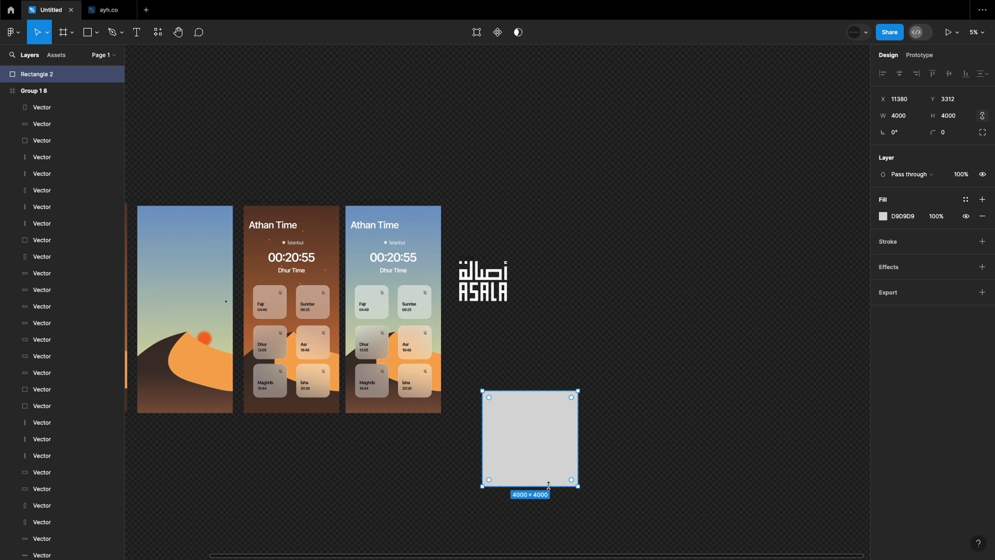
Round the square's corners to radius 956 and fill it black
{"action": "scroll", "coordinate": [556, 503], "scroll_direction": "up", "scroll_amount": 5}
{"action": "left_click_drag", "start_coordinate": [606, 283], "coordinate": [520, 398]}
{"action": "left_click", "coordinate": [883, 216]}
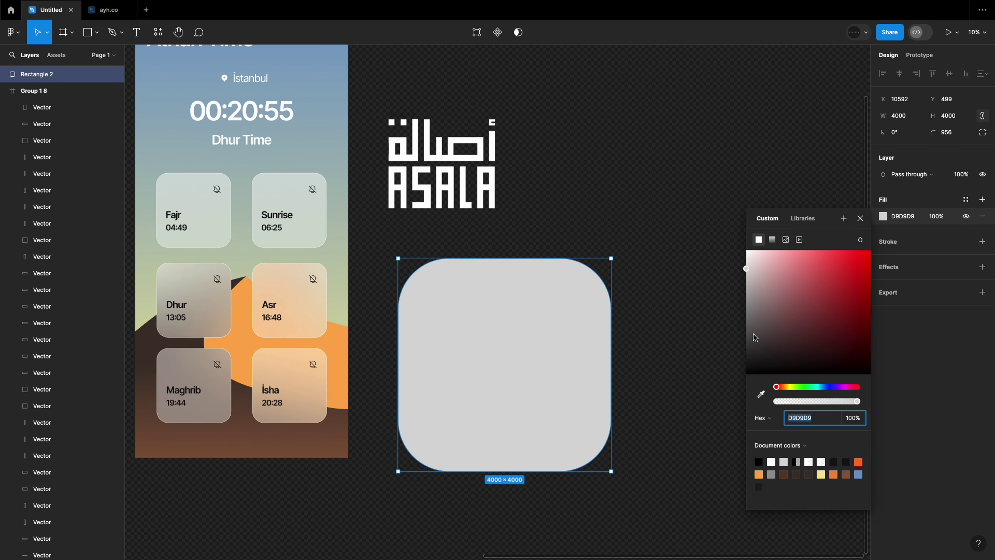
{"action": "left_click", "coordinate": [858, 462]}
{"action": "left_click_drag", "start_coordinate": [818, 314], "coordinate": [659, 481]}
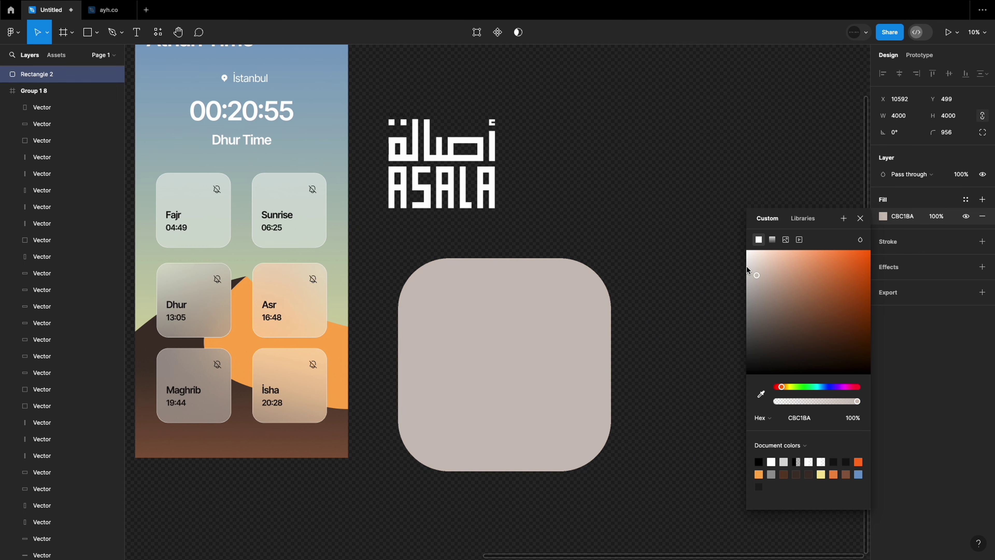
{"action": "left_click", "coordinate": [658, 482]}
Centre the logo above the square, enlarged to 2500 wide
{"action": "left_click_drag", "start_coordinate": [442, 164], "coordinate": [518, 376]}
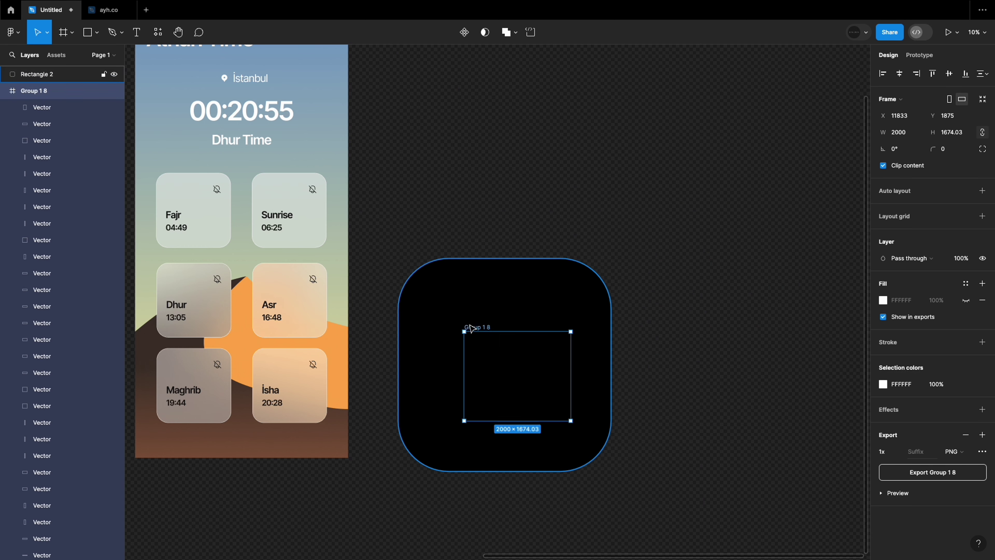
{"action": "left_click_drag", "start_coordinate": [6, 93], "coordinate": [11, 73]}
{"action": "mouse_move", "coordinate": [540, 410]}
{"action": "left_mouse_down"}
{"action": "mouse_move", "coordinate": [527, 399]}
{"action": "mouse_move", "coordinate": [489, 406]}
{"action": "left_mouse_up"}
{"action": "key", "text": "Return"}
{"action": "key", "text": "Escape"}
{"action": "left_click", "coordinate": [491, 270]}
Fill the square with a linear gradient whose stops are brown sampled from the dark screen
{"action": "left_click", "coordinate": [883, 216]}
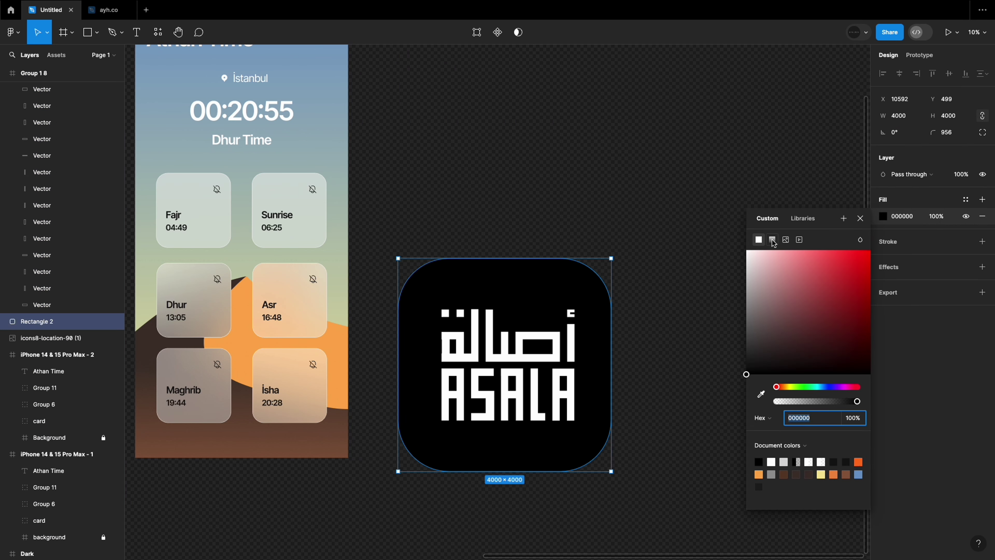
{"action": "left_click", "coordinate": [772, 223]}
{"action": "left_click", "coordinate": [859, 504]}
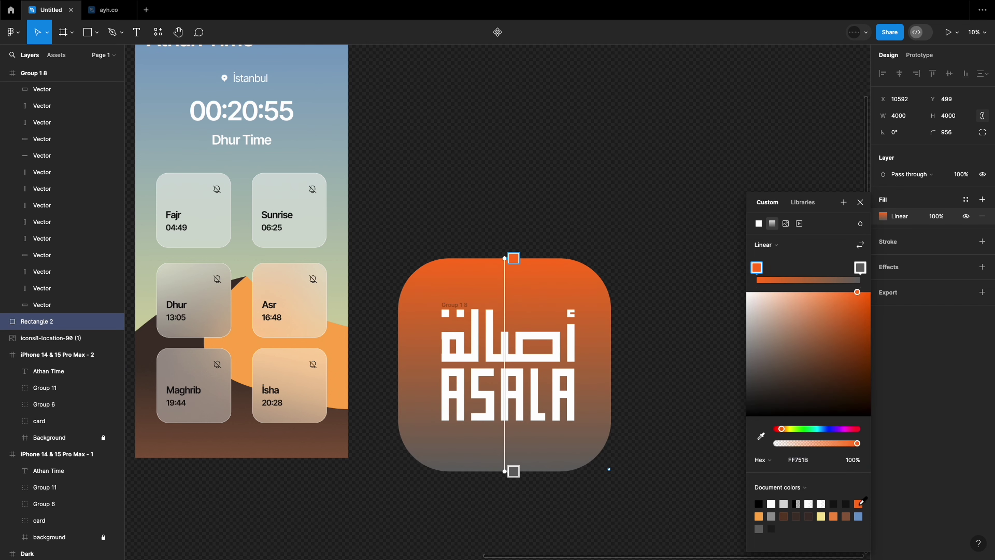
{"action": "left_click", "coordinate": [856, 270]}
{"action": "scroll", "coordinate": [756, 415], "scroll_direction": "down", "scroll_amount": 5}
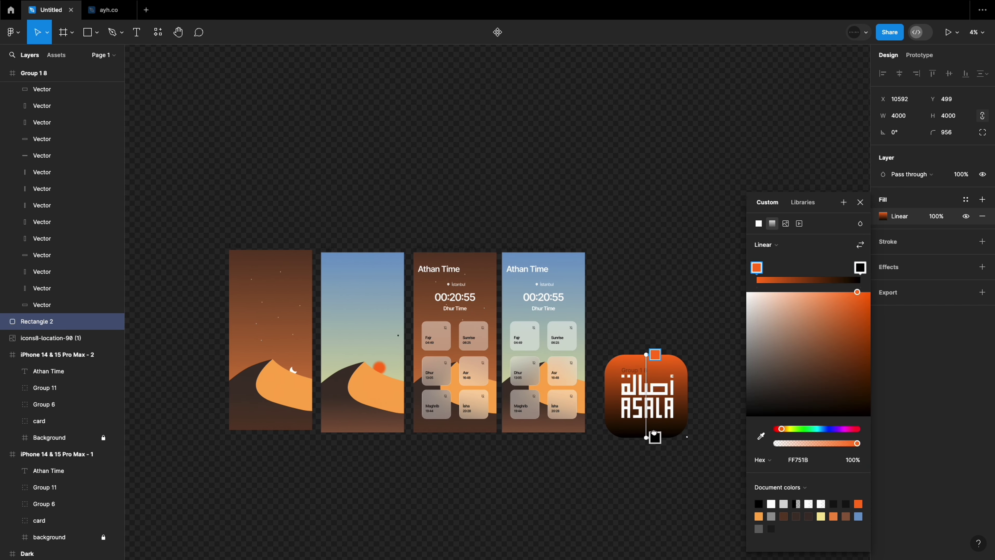
{"action": "left_click", "coordinate": [762, 436]}
{"action": "left_click", "coordinate": [619, 392]}
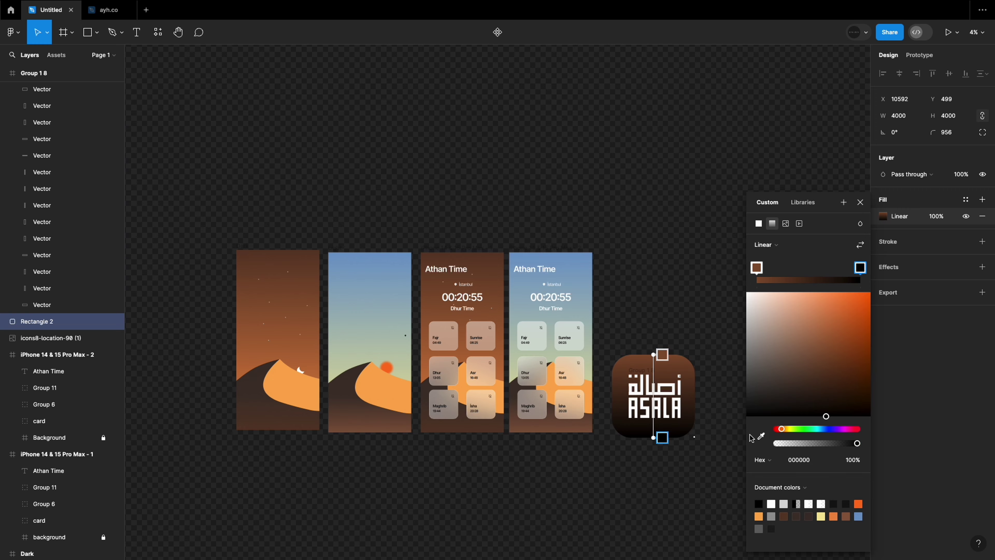
{"action": "left_click", "coordinate": [761, 435]}
{"action": "left_click", "coordinate": [643, 369]}
{"action": "key", "text": "Escape"}
Set the mockup screen frame's fill to an image and launch the Artboard Mockups plugin
{"action": "left_click", "coordinate": [673, 473]}
{"action": "scroll", "coordinate": [661, 439], "scroll_direction": "up", "scroll_amount": 2}
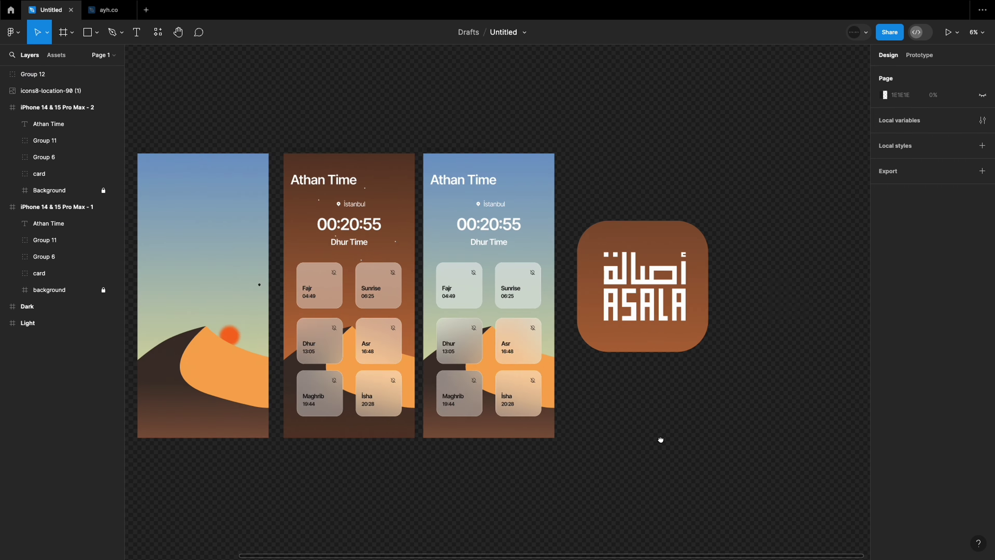
{"action": "scroll", "coordinate": [627, 439], "scroll_direction": "down", "scroll_amount": 3}
{"action": "scroll", "coordinate": [565, 437], "scroll_direction": "down", "scroll_amount": 3}
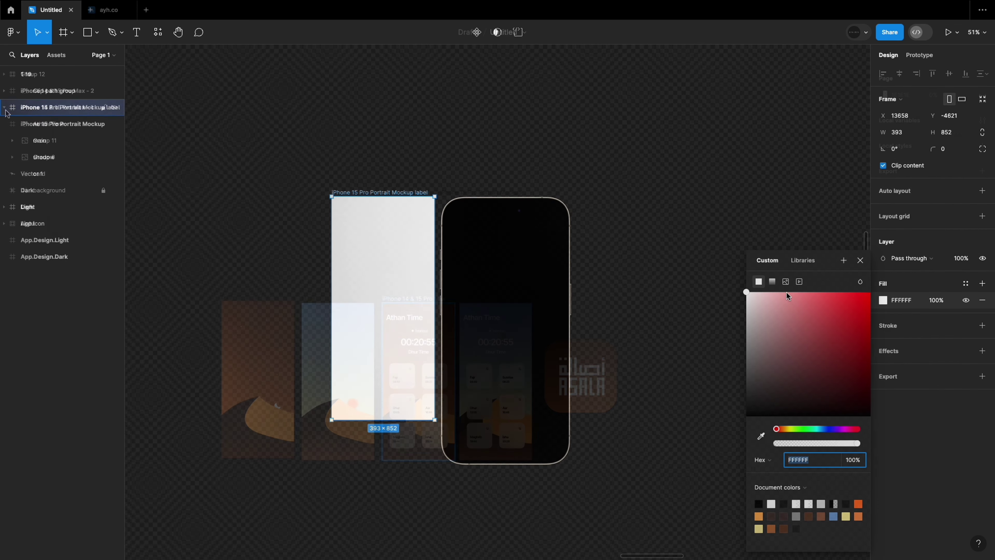
{"action": "left_click", "coordinate": [785, 281]}
{"action": "left_click", "coordinate": [808, 355]}
{"action": "left_click", "coordinate": [429, 202]}
{"action": "left_click", "coordinate": [677, 378]}
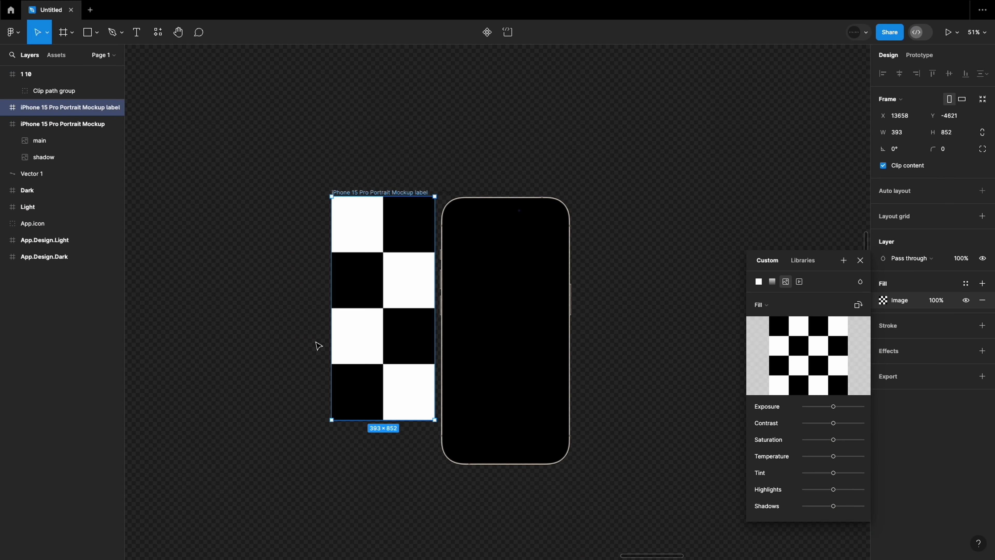
{"action": "left_click", "coordinate": [158, 32]}
{"action": "left_click", "coordinate": [207, 149]}
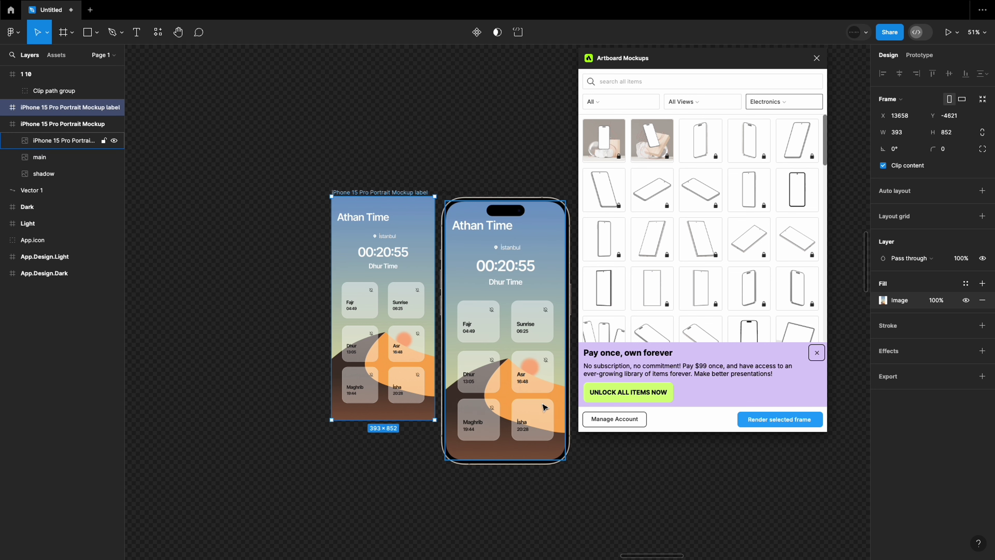
Export the dark screen as App.Design.Dark.png and load it into the mockup
{"action": "mouse_move", "coordinate": [63, 140]}
{"action": "left_click", "coordinate": [4, 91]}
{"action": "left_click", "coordinate": [2, 113]}
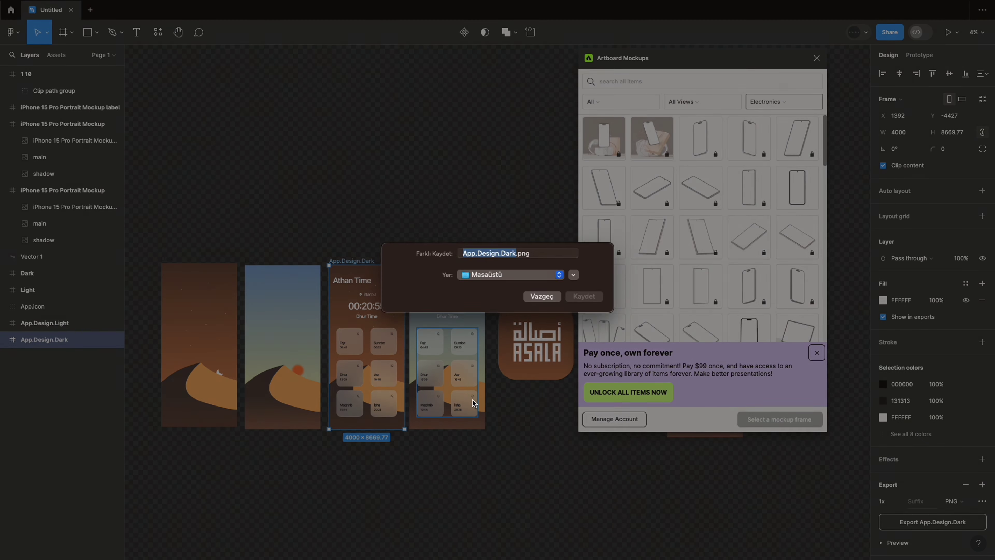
{"action": "left_click", "coordinate": [589, 302]}
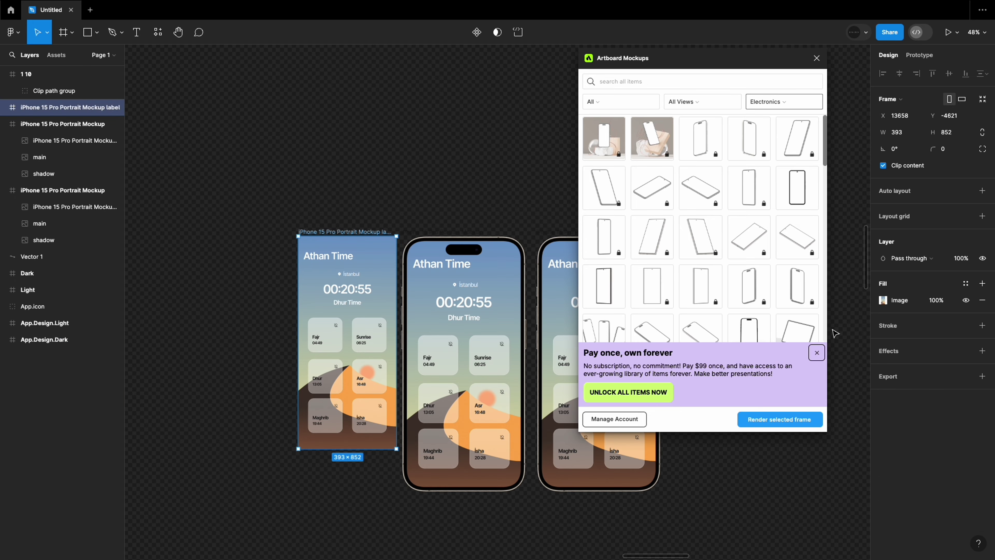
{"action": "left_click", "coordinate": [849, 386]}
{"action": "left_click", "coordinate": [411, 225]}
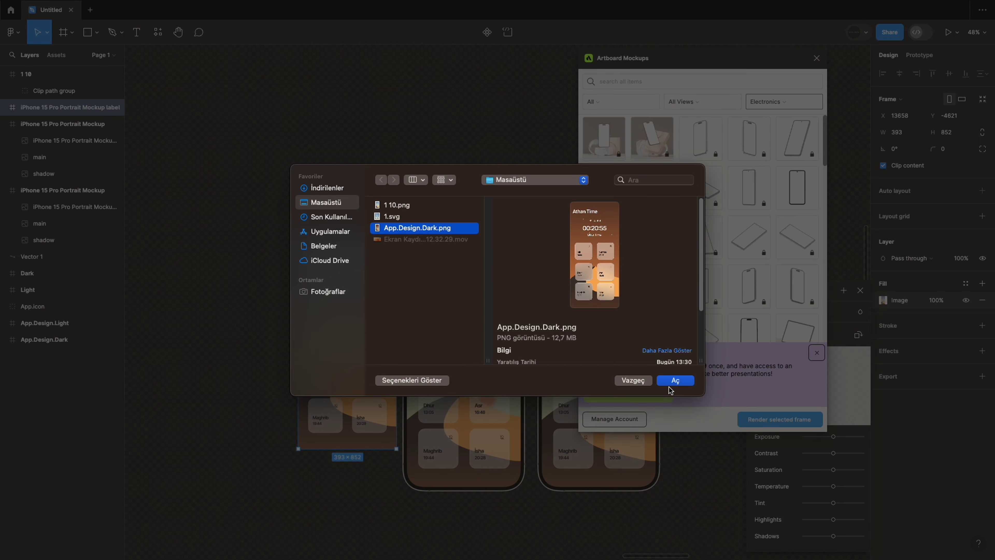
{"action": "left_click", "coordinate": [672, 381]}
{"action": "left_click", "coordinate": [816, 58]}
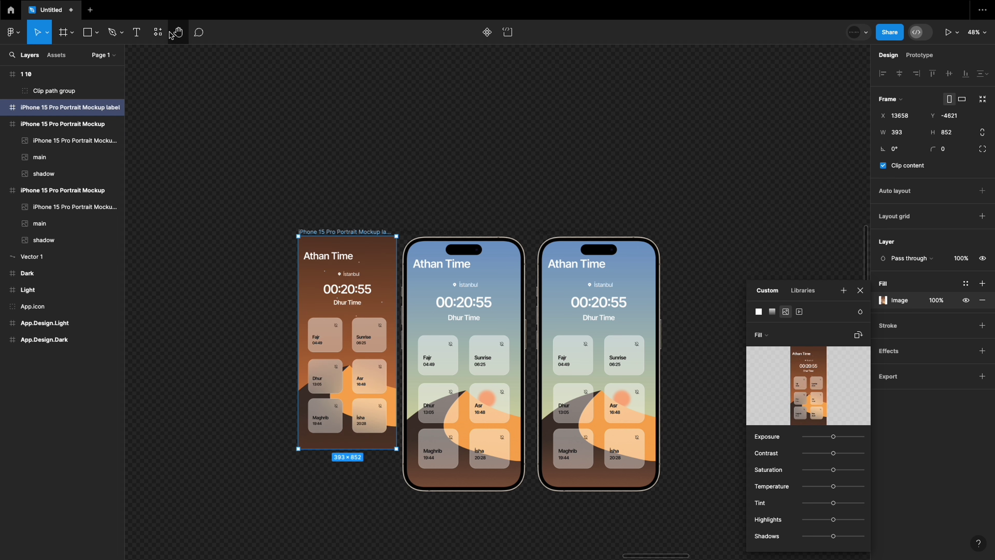
Reopen Artboard Mockups to render the second iPhone 15 Pro mockup
{"action": "left_click", "coordinate": [158, 32]}
{"action": "left_click", "coordinate": [218, 156]}
{"action": "left_click_drag", "start_coordinate": [655, 535], "coordinate": [406, 535]}
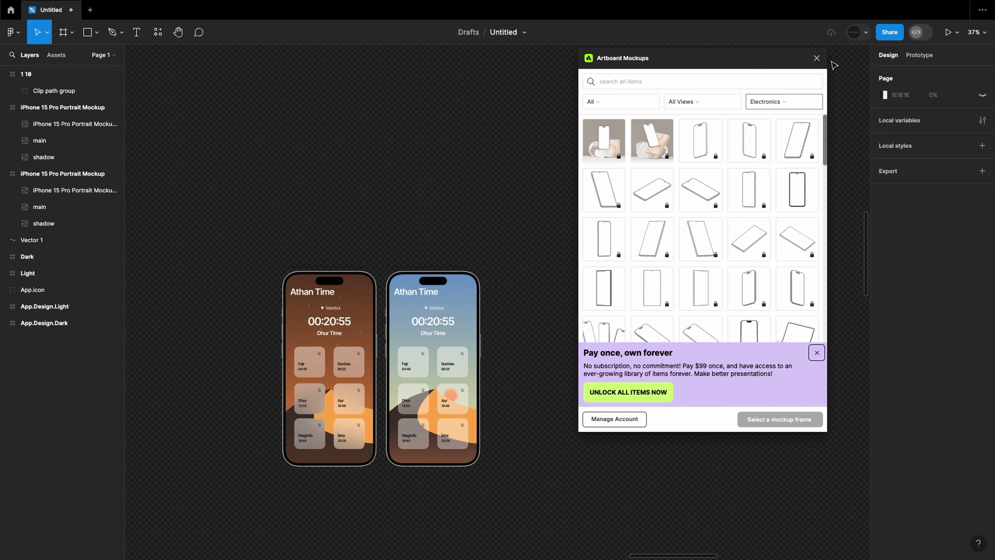
Export both iPhone 15 Pro Portrait Mockup frames together as PNG
{"action": "left_click_drag", "start_coordinate": [171, 192], "coordinate": [648, 557]}
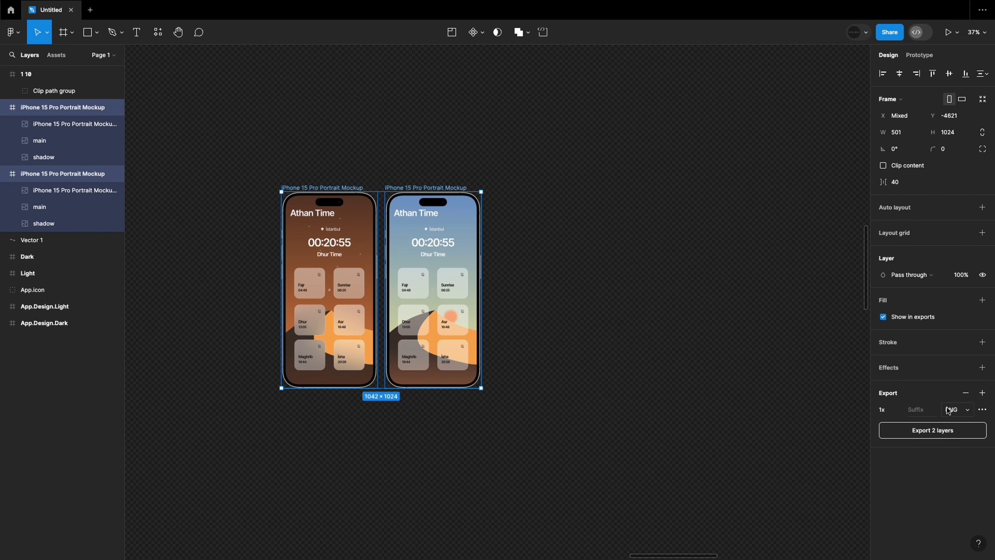
{"action": "left_click", "coordinate": [939, 434]}
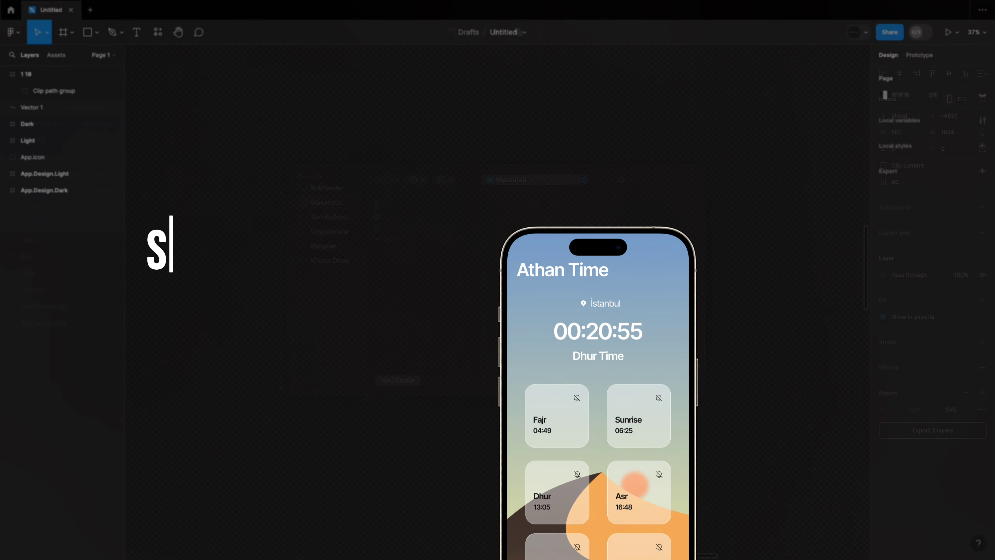